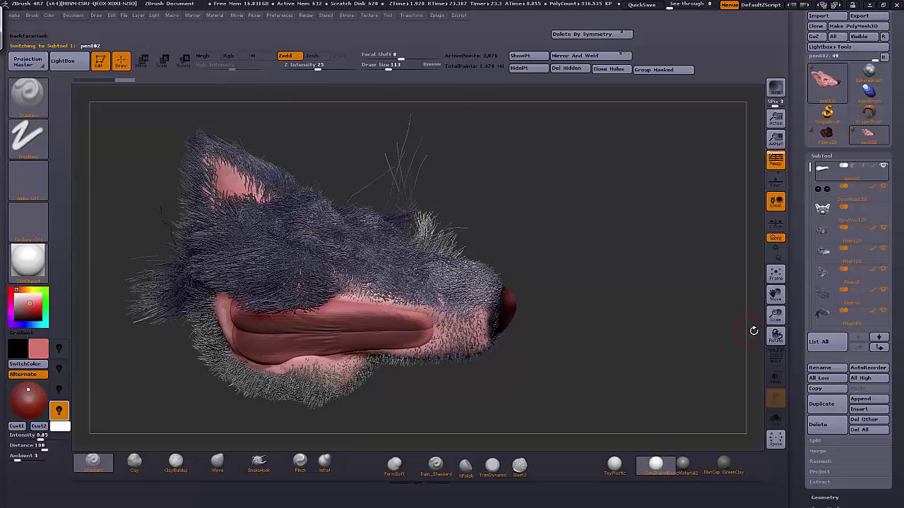
Step: Generate a FiberMesh preview on the pen002 lower jaw mesh
{"action": "scroll", "coordinate": [807, 358], "scroll_direction": "down", "scroll_amount": 5}
{"action": "left_click_drag", "start_coordinate": [641, 256], "coordinate": [761, 279]}
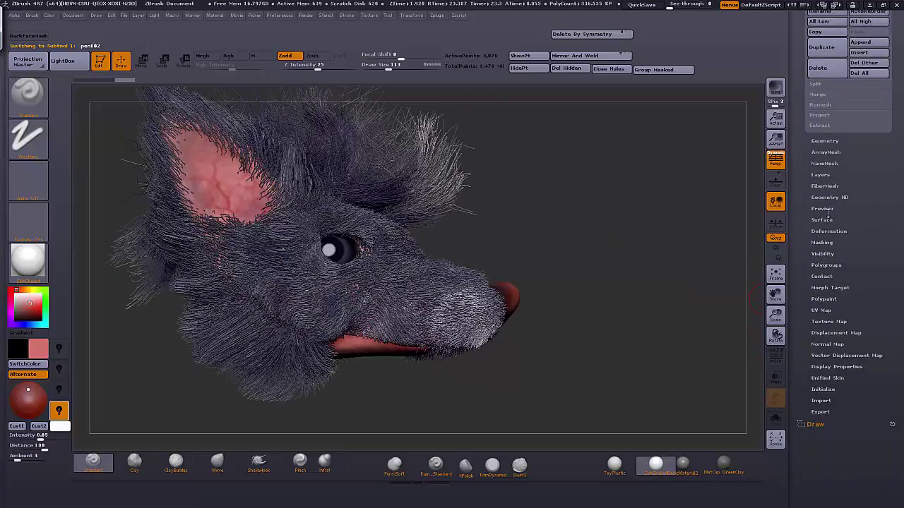
{"action": "mouse_move", "coordinate": [633, 302]}
{"action": "left_mouse_down"}
{"action": "mouse_move", "coordinate": [640, 200]}
{"action": "mouse_move", "coordinate": [639, 295]}
{"action": "left_mouse_up"}
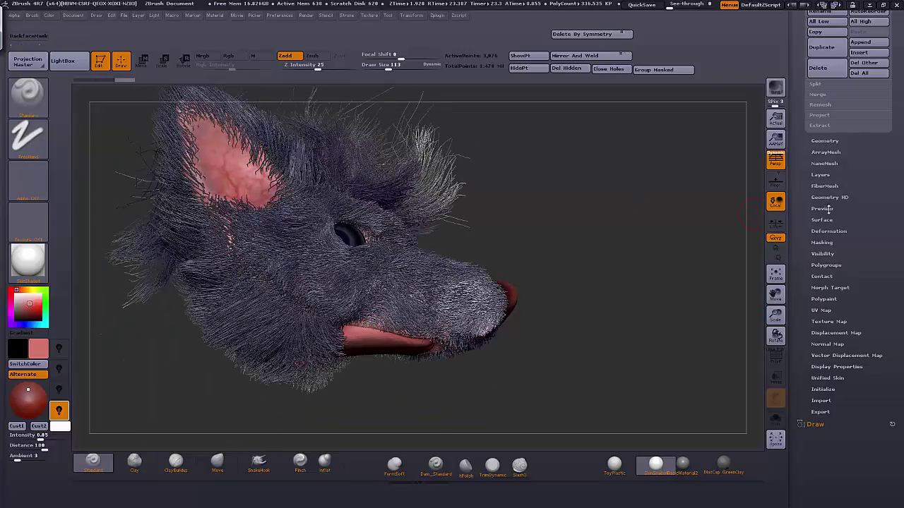
{"action": "scroll", "coordinate": [819, 198], "scroll_direction": "up", "scroll_amount": 1}
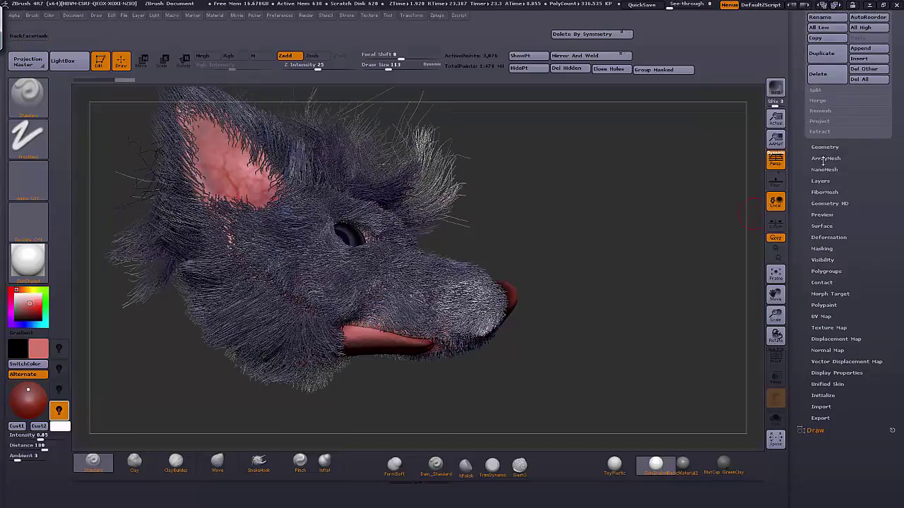
{"action": "left_click", "coordinate": [824, 192]}
{"action": "left_click", "coordinate": [838, 137]}
{"action": "double_click", "coordinate": [204, 235]}
{"action": "left_click_drag", "start_coordinate": [736, 275], "coordinate": [655, 301], "text": "alt"}
Step: Set the fiber colour and shorten the fibers, and accept them as a new subtool with Fast Preview declined
{"action": "left_click", "coordinate": [826, 169]}
{"action": "left_click", "coordinate": [827, 388]}
{"action": "left_click", "coordinate": [403, 344]}
{"action": "left_click_drag", "start_coordinate": [835, 211], "coordinate": [822, 212]}
{"action": "mouse_move", "coordinate": [671, 281]}
{"action": "left_mouse_down"}
{"action": "mouse_move", "coordinate": [621, 284]}
{"action": "mouse_move", "coordinate": [670, 282]}
{"action": "left_mouse_up"}
{"action": "left_click", "coordinate": [863, 157]}
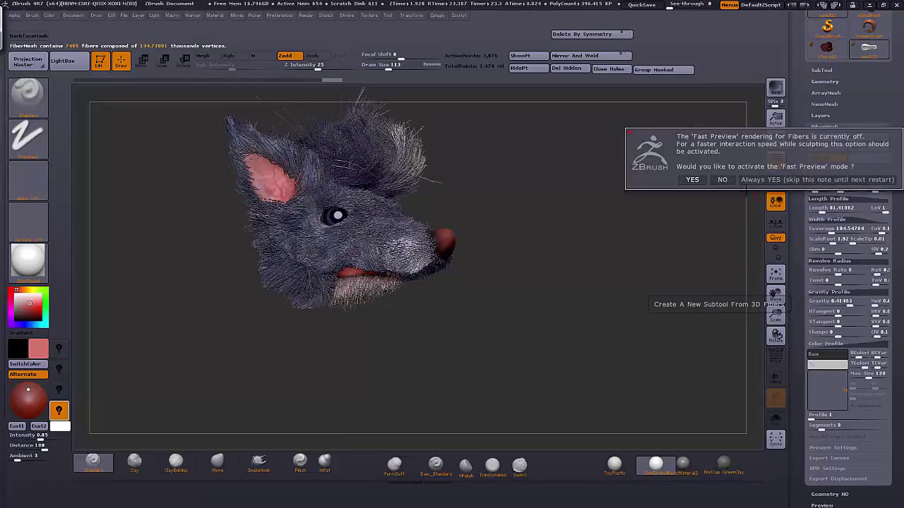
{"action": "left_click", "coordinate": [722, 177]}
Step: Comb the new lower jaw fibers with the GroomBrush1 brush
{"action": "left_click", "coordinate": [821, 71]}
{"action": "left_click", "coordinate": [28, 97]}
{"action": "key", "text": "g"}
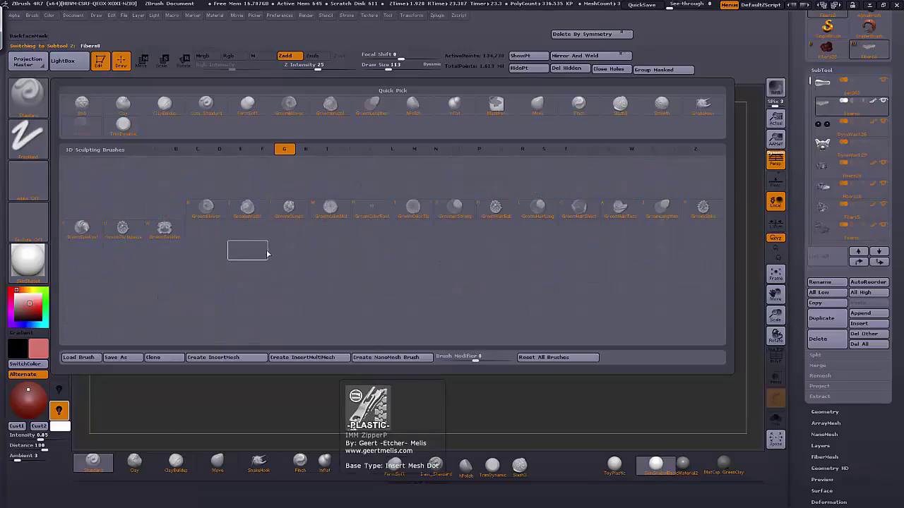
{"action": "left_click", "coordinate": [246, 212]}
{"action": "left_click_drag", "start_coordinate": [780, 308], "coordinate": [781, 332]}
{"action": "mouse_move", "coordinate": [362, 315]}
{"action": "left_mouse_down"}
{"action": "mouse_move", "coordinate": [346, 302]}
{"action": "mouse_move", "coordinate": [363, 297]}
{"action": "left_mouse_up"}
Step: Lengthen the lower jaw fur from the side with the GroomLengthen brush at a draw size of 270
{"action": "left_click", "coordinate": [28, 97]}
{"action": "key", "text": "g"}
{"action": "left_click", "coordinate": [371, 105]}
{"action": "left_click", "coordinate": [402, 66]}
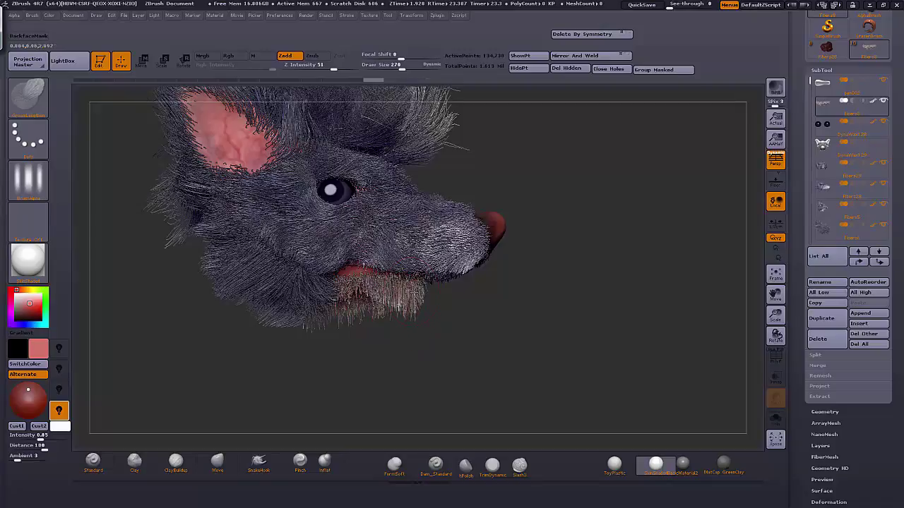
{"action": "left_click_drag", "start_coordinate": [455, 306], "coordinate": [463, 332]}
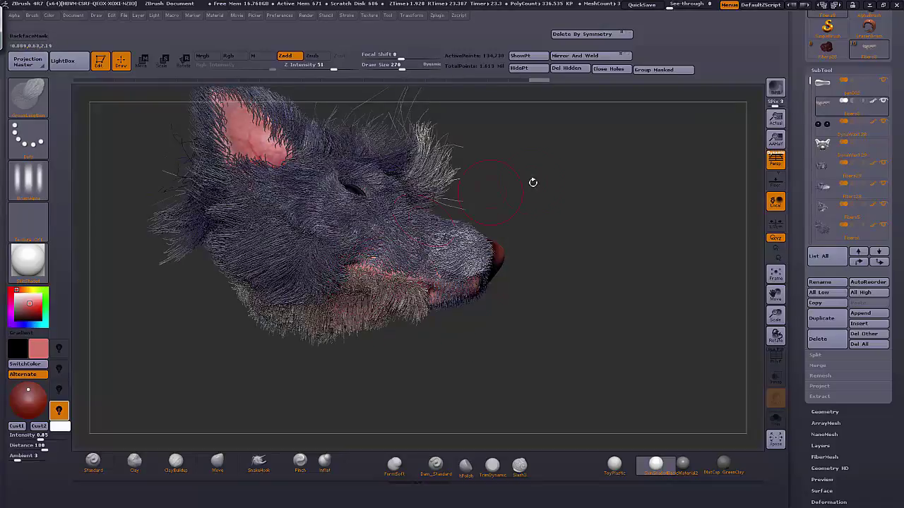
{"action": "left_click_drag", "start_coordinate": [533, 182], "coordinate": [530, 127]}
{"action": "left_click_drag", "start_coordinate": [621, 260], "coordinate": [586, 198]}
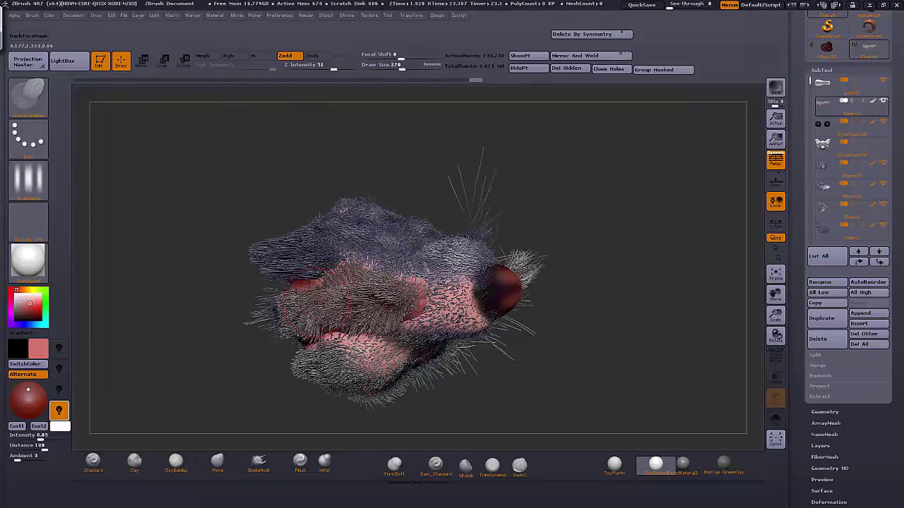
Step: Groom the fibers on the underside and tip of the lower jaw with GroomLengthen
{"action": "left_click_drag", "start_coordinate": [536, 165], "coordinate": [411, 250]}
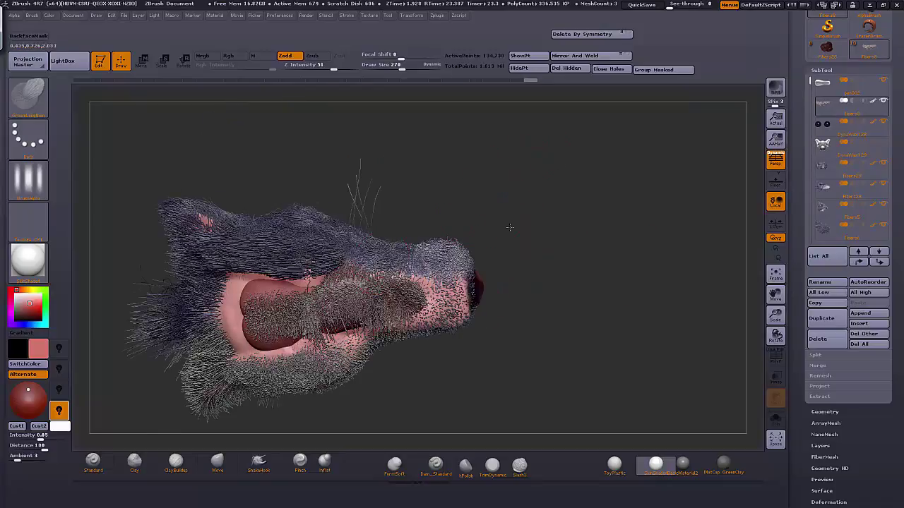
{"action": "mouse_move", "coordinate": [511, 228]}
{"action": "left_mouse_down"}
{"action": "mouse_move", "coordinate": [336, 292]}
{"action": "mouse_move", "coordinate": [306, 291]}
{"action": "left_mouse_up"}
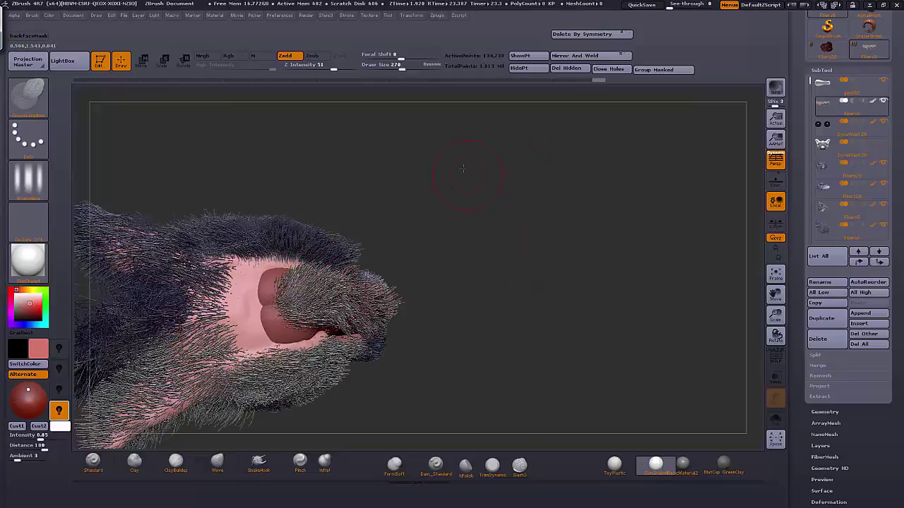
{"action": "left_click_drag", "start_coordinate": [464, 177], "coordinate": [312, 284]}
{"action": "mouse_move", "coordinate": [478, 236]}
{"action": "left_mouse_down"}
{"action": "mouse_move", "coordinate": [343, 272]}
{"action": "mouse_move", "coordinate": [305, 259]}
{"action": "left_mouse_up"}
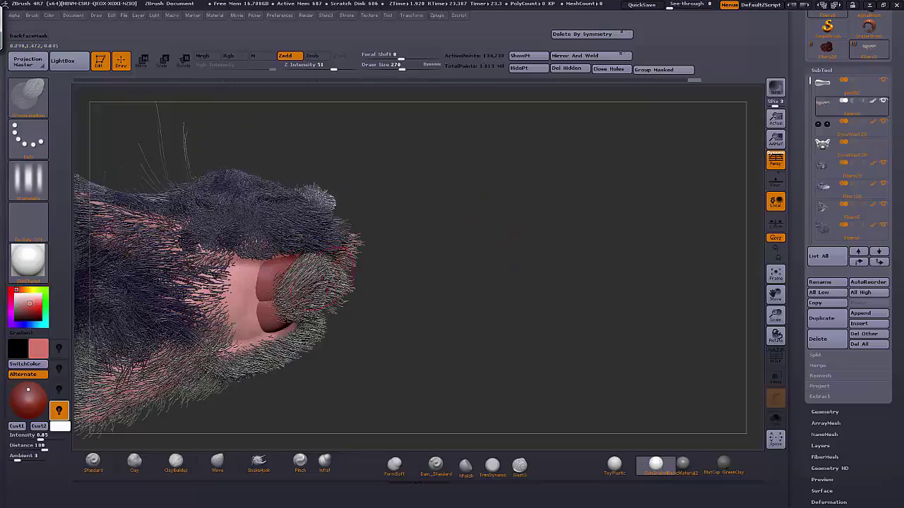
Step: Pull the chin fur downward along the mouth line so it becomes longer and fuller
{"action": "left_click_drag", "start_coordinate": [477, 205], "coordinate": [631, 236]}
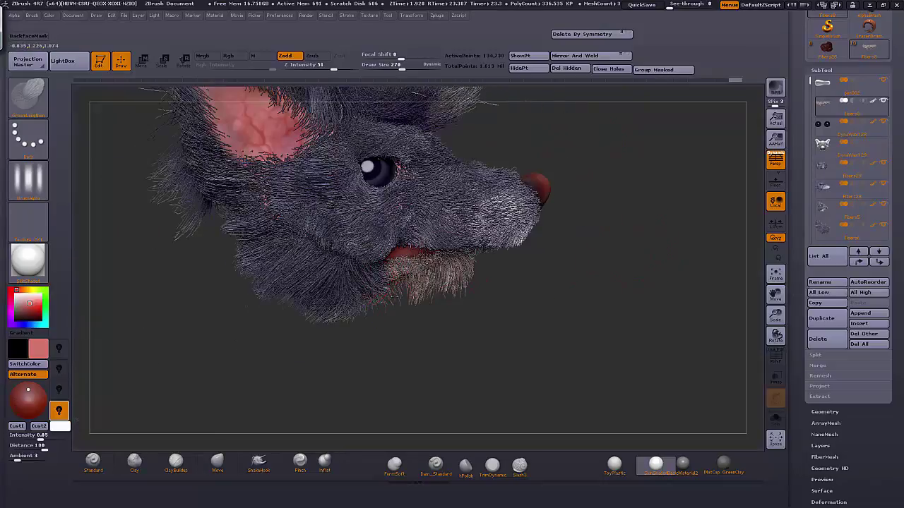
{"action": "left_click_drag", "start_coordinate": [395, 294], "coordinate": [399, 320]}
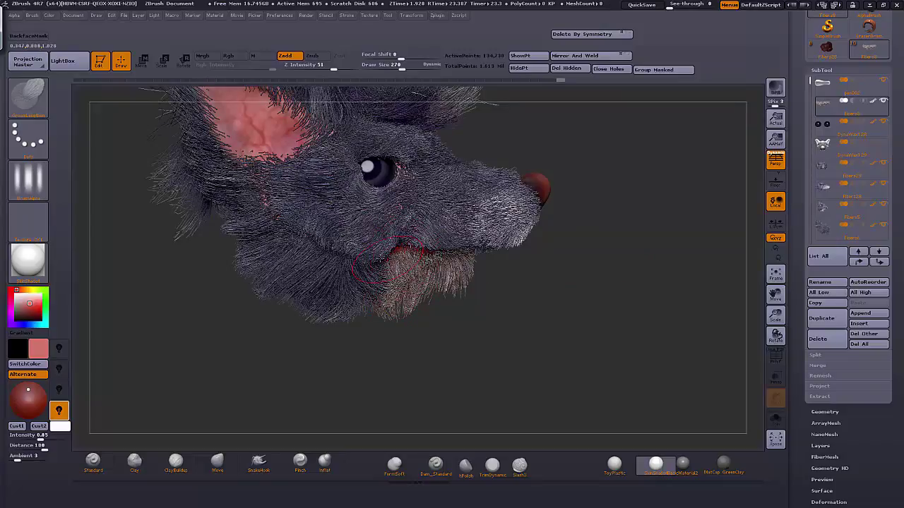
{"action": "mouse_move", "coordinate": [444, 292]}
{"action": "left_mouse_down"}
{"action": "mouse_move", "coordinate": [427, 265]}
{"action": "mouse_move", "coordinate": [466, 296]}
{"action": "mouse_move", "coordinate": [527, 293]}
{"action": "mouse_move", "coordinate": [540, 254]}
{"action": "mouse_move", "coordinate": [495, 278]}
{"action": "mouse_move", "coordinate": [435, 255]}
{"action": "left_mouse_up"}
{"action": "left_click_drag", "start_coordinate": [565, 282], "coordinate": [630, 271]}
{"action": "mouse_move", "coordinate": [381, 355]}
{"action": "left_mouse_down"}
{"action": "mouse_move", "coordinate": [366, 350]}
{"action": "mouse_move", "coordinate": [365, 359]}
{"action": "mouse_move", "coordinate": [395, 363]}
{"action": "mouse_move", "coordinate": [412, 339]}
{"action": "left_mouse_up"}
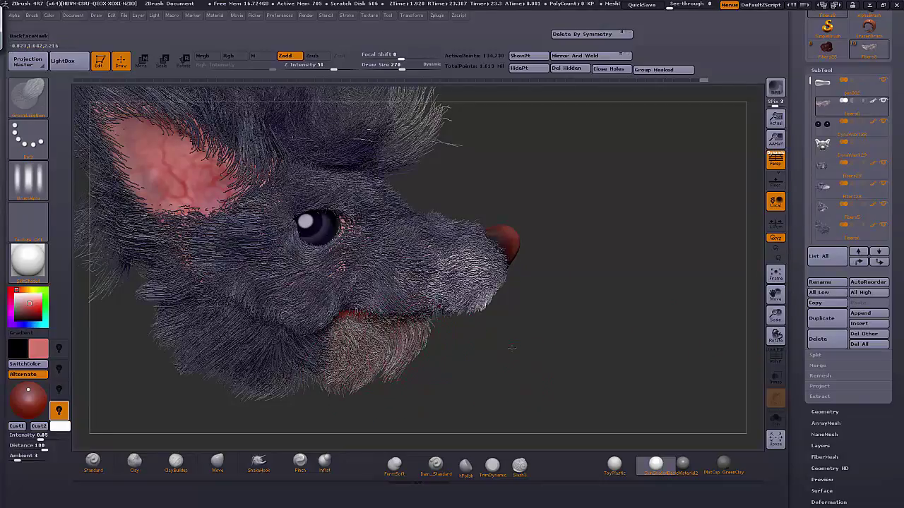
Step: Set the draw size to 175 and draw the chin fur out into a longer beard
{"action": "left_click_drag", "start_coordinate": [511, 347], "coordinate": [487, 351]}
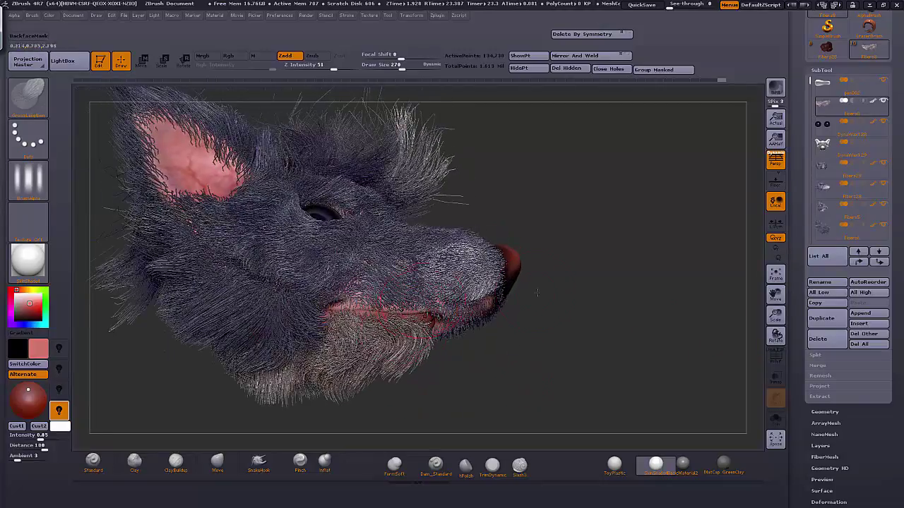
{"action": "left_click_drag", "start_coordinate": [600, 349], "coordinate": [536, 317]}
{"action": "mouse_move", "coordinate": [601, 258]}
{"action": "left_mouse_down"}
{"action": "mouse_move", "coordinate": [614, 321]}
{"action": "mouse_move", "coordinate": [622, 314]}
{"action": "left_mouse_up"}
{"action": "left_click_drag", "start_coordinate": [401, 66], "coordinate": [394, 66]}
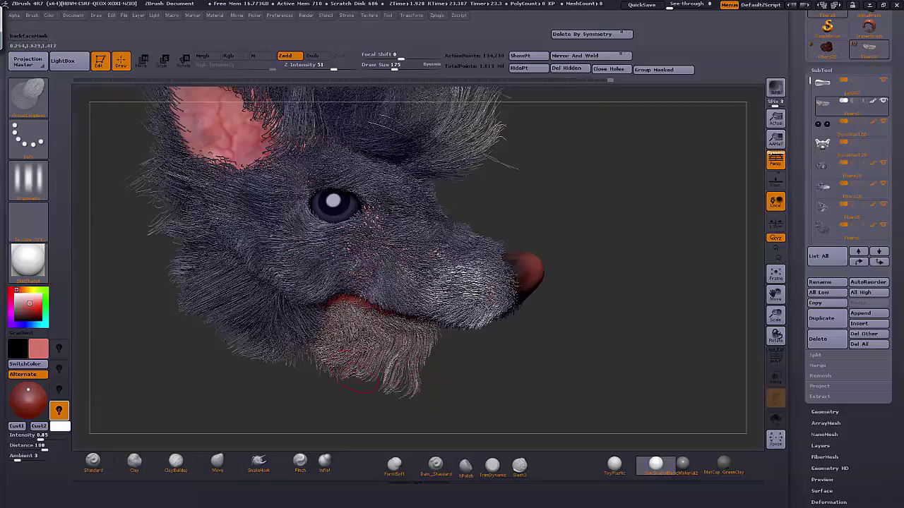
Step: Set the draw size to 362 and push the beard back into a shorter tuft under the jaw
{"action": "left_click_drag", "start_coordinate": [774, 318], "coordinate": [741, 319]}
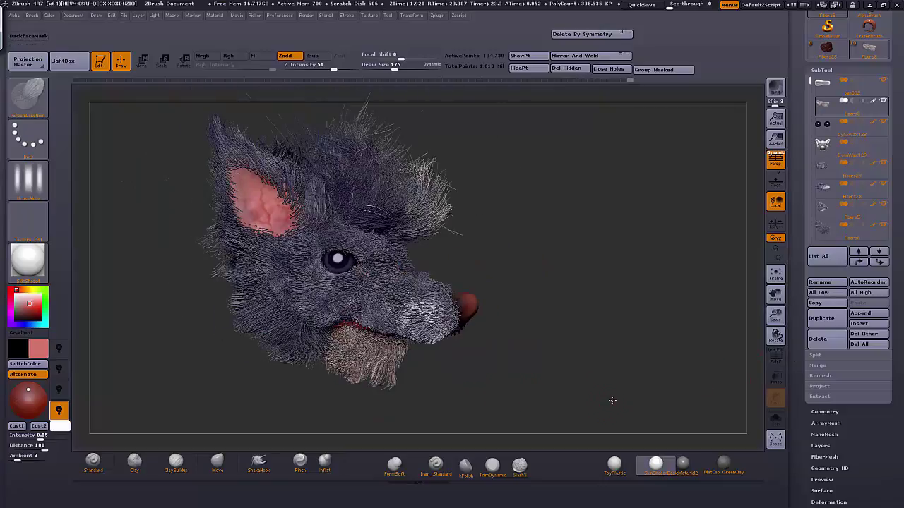
{"action": "left_click_drag", "start_coordinate": [615, 400], "coordinate": [582, 323]}
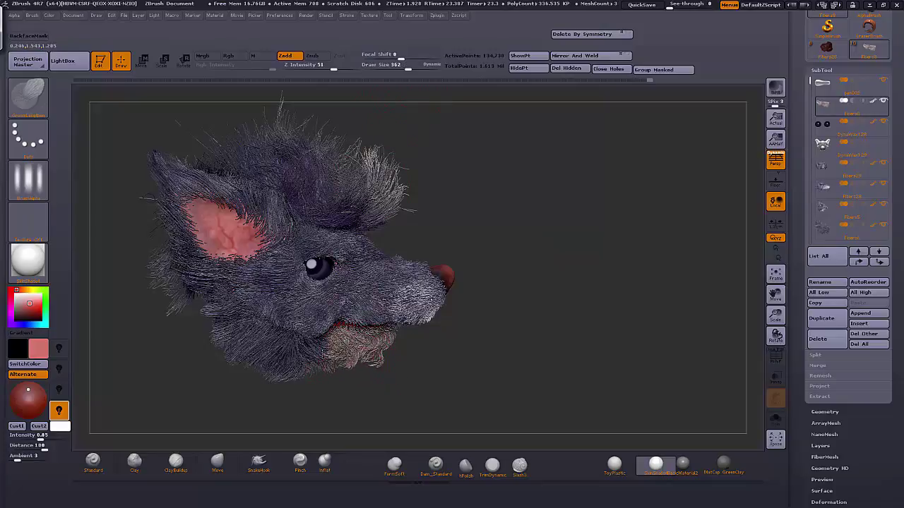
{"action": "left_click_drag", "start_coordinate": [463, 357], "coordinate": [682, 368]}
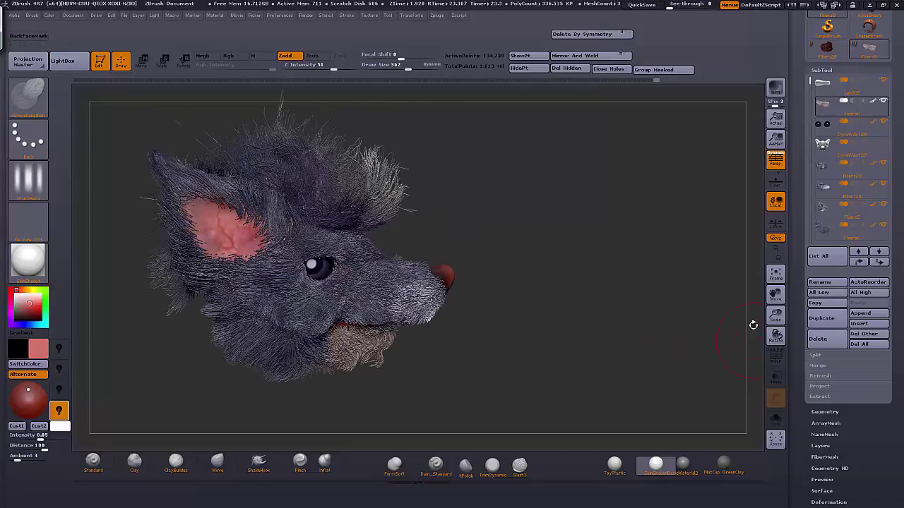
{"action": "left_click_drag", "start_coordinate": [775, 323], "coordinate": [628, 308]}
{"action": "left_click_drag", "start_coordinate": [777, 296], "coordinate": [774, 331]}
{"action": "left_click_drag", "start_coordinate": [776, 295], "coordinate": [827, 289]}
{"action": "left_click_drag", "start_coordinate": [684, 301], "coordinate": [744, 260]}
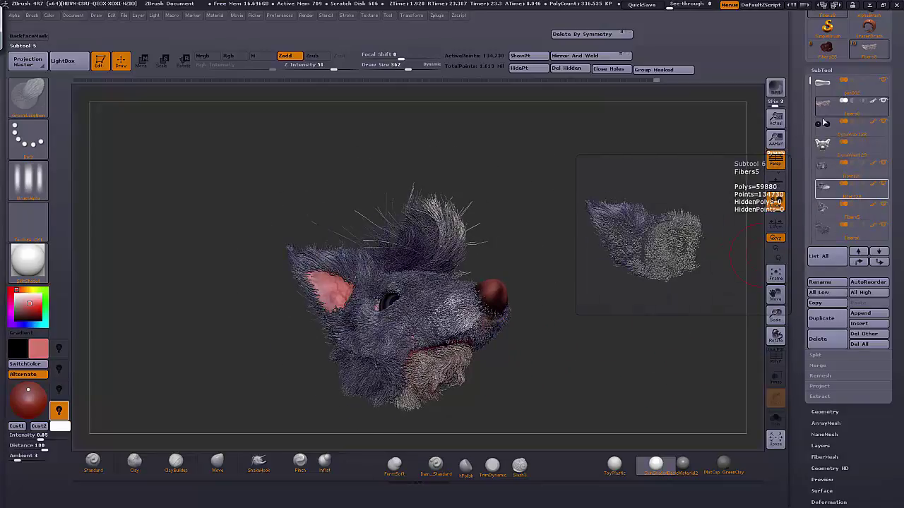
Step: Examine the furred head and its Fibers5 subtool from the front and side
{"action": "left_click_drag", "start_coordinate": [810, 82], "coordinate": [810, 114]}
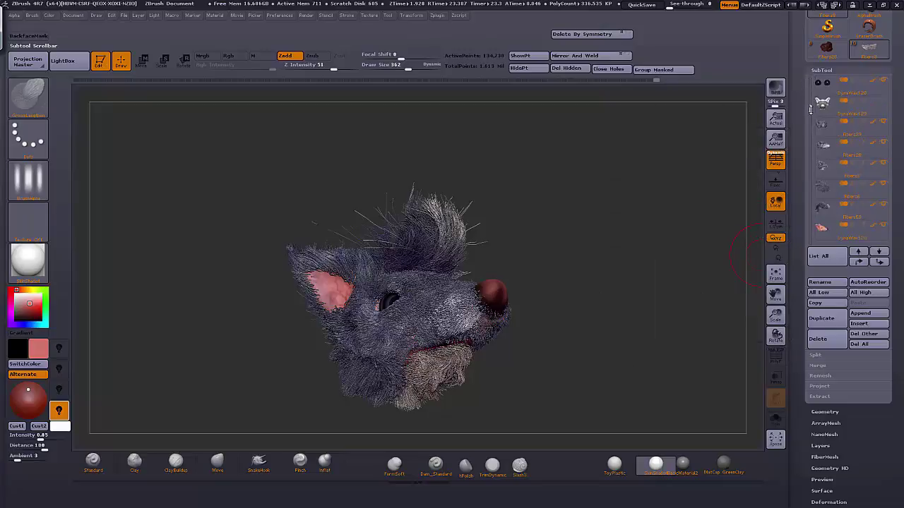
{"action": "left_click", "coordinate": [826, 235]}
{"action": "left_click_drag", "start_coordinate": [631, 256], "coordinate": [753, 232]}
{"action": "left_click", "coordinate": [827, 172]}
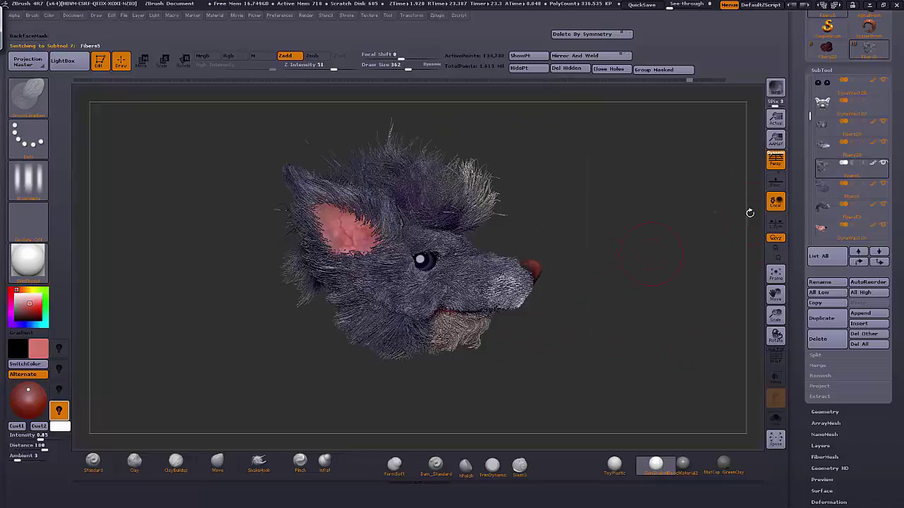
{"action": "left_click_drag", "start_coordinate": [692, 288], "coordinate": [776, 281]}
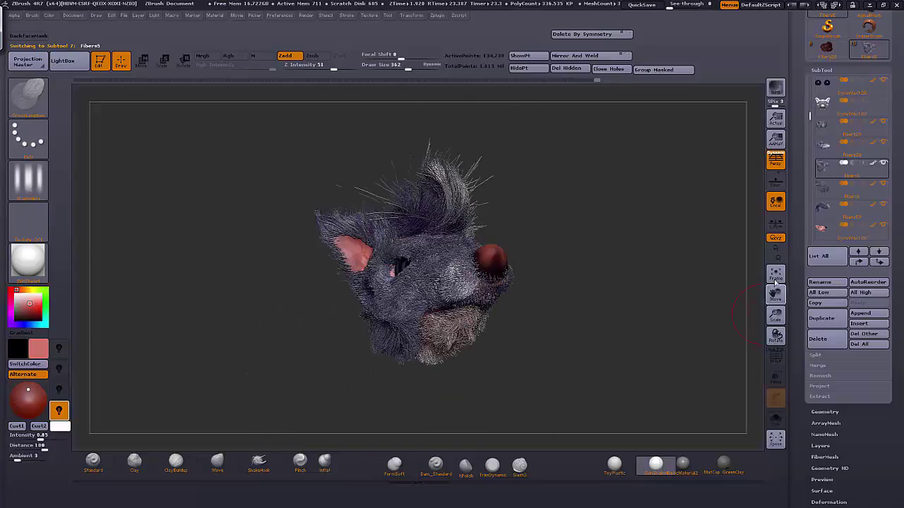
{"action": "left_click", "coordinate": [776, 276]}
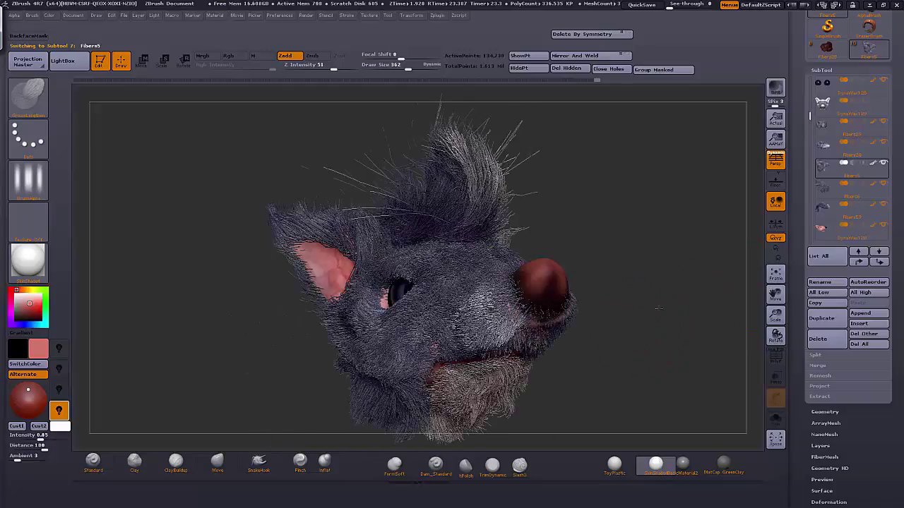
{"action": "left_click_drag", "start_coordinate": [658, 308], "coordinate": [735, 275]}
{"action": "left_click", "coordinate": [775, 276]}
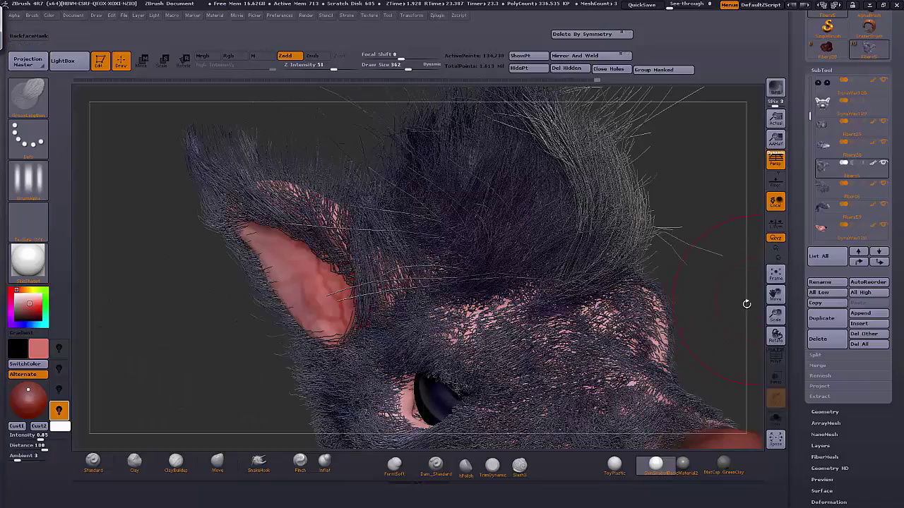
{"action": "left_click_drag", "start_coordinate": [712, 235], "coordinate": [775, 275]}
{"action": "left_click", "coordinate": [776, 277]}
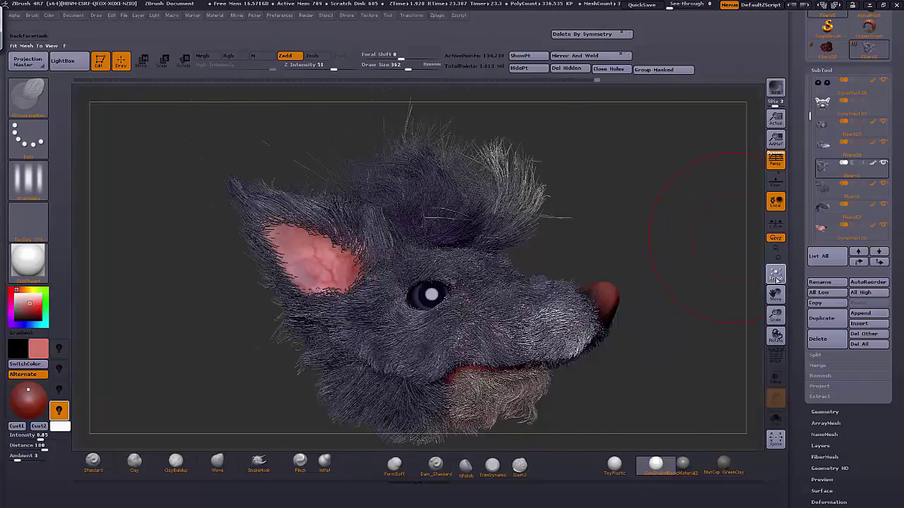
{"action": "left_click", "coordinate": [776, 280]}
{"action": "left_click", "coordinate": [776, 277]}
{"action": "left_click_drag", "start_coordinate": [686, 262], "coordinate": [590, 279]}
Step: Make the DynaWax128 head mesh active and choose the SnakeHook brush with a draw size of 451
{"action": "left_click", "coordinate": [841, 229]}
{"action": "left_click_drag", "start_coordinate": [686, 182], "coordinate": [759, 280]}
{"action": "left_click_drag", "start_coordinate": [696, 291], "coordinate": [674, 315]}
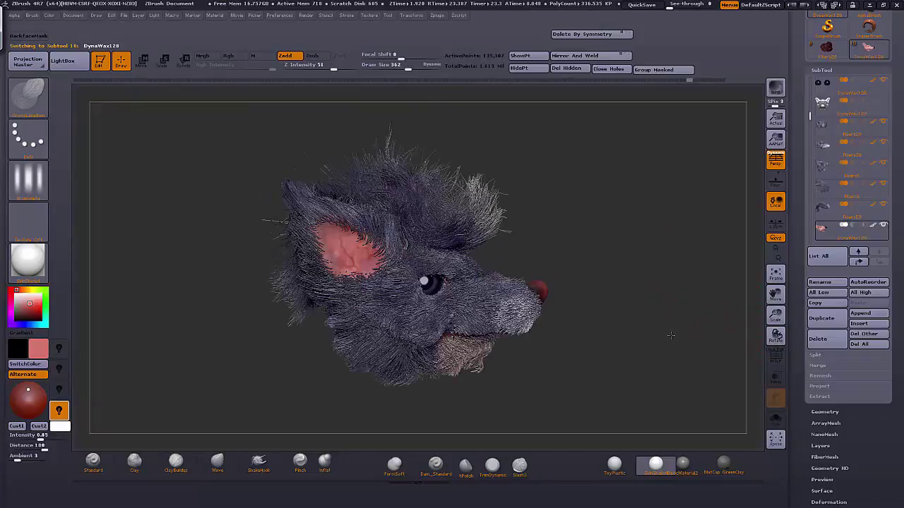
{"action": "mouse_move", "coordinate": [777, 319]}
{"action": "left_mouse_down"}
{"action": "mouse_move", "coordinate": [757, 174]}
{"action": "mouse_move", "coordinate": [778, 356]}
{"action": "left_mouse_up"}
{"action": "left_click", "coordinate": [270, 464]}
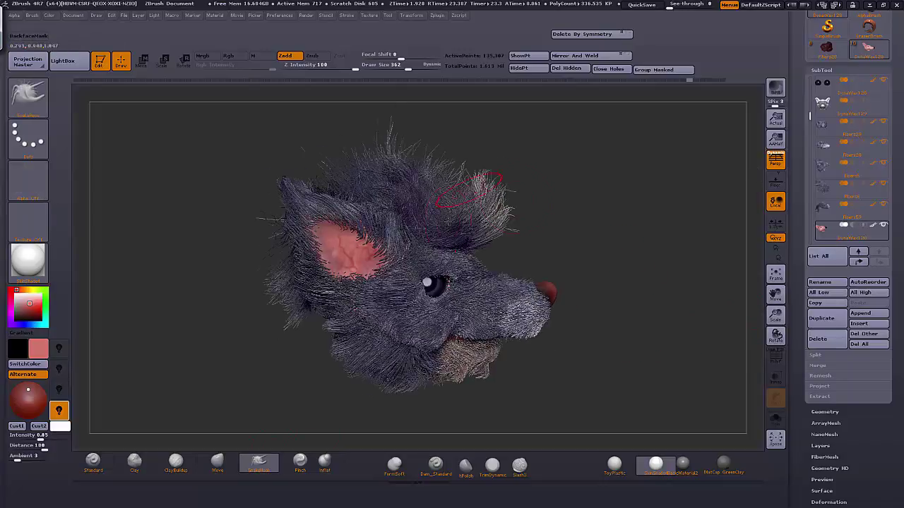
{"action": "left_click_drag", "start_coordinate": [410, 76], "coordinate": [416, 76]}
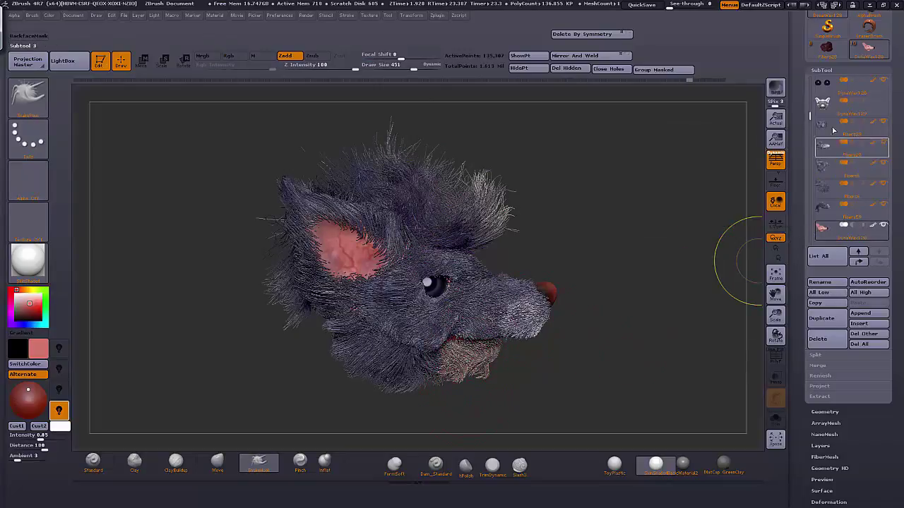
Step: Select the Fibers0 chin fur and push it up against the jaw with SnakeHook at a draw size of 355
{"action": "left_click_drag", "start_coordinate": [810, 115], "coordinate": [814, 85]}
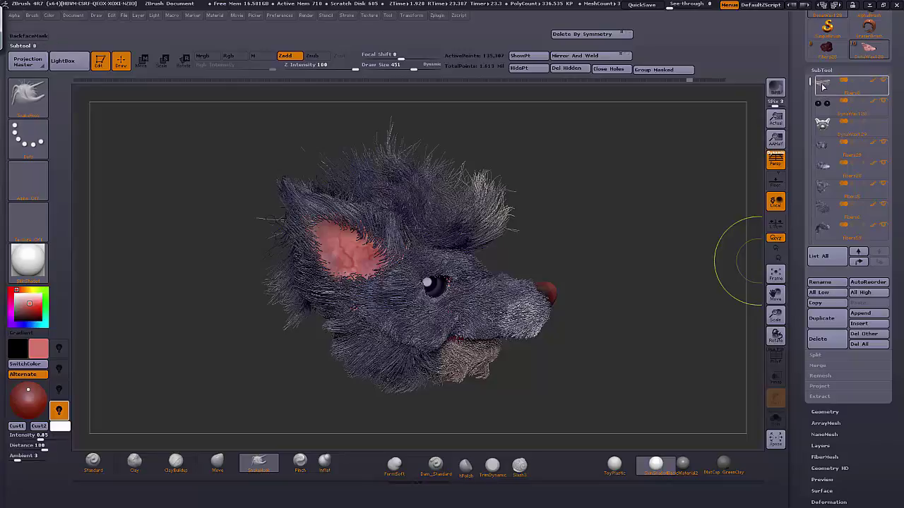
{"action": "left_click", "coordinate": [822, 86]}
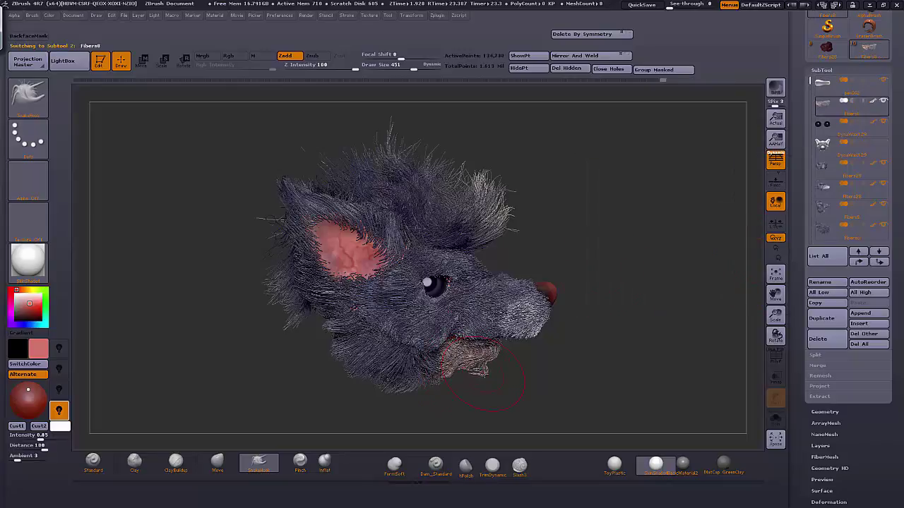
{"action": "left_click", "coordinate": [408, 68]}
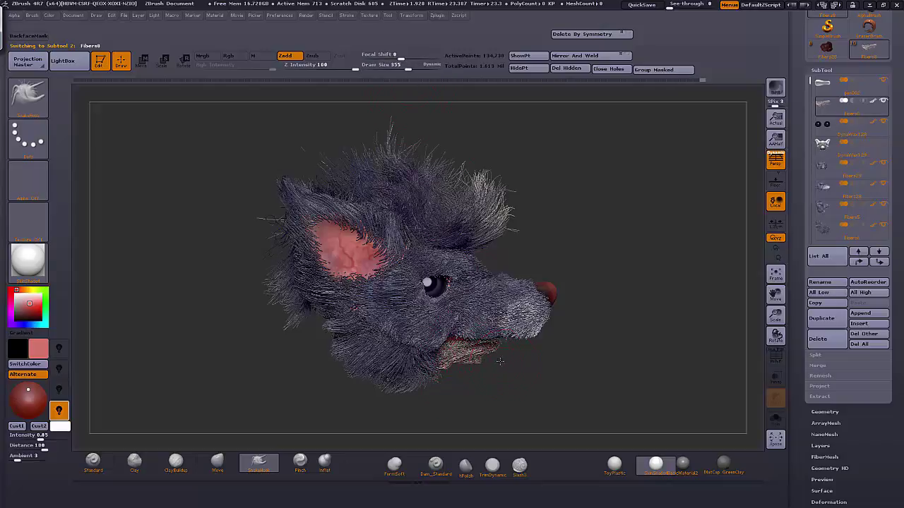
{"action": "left_click_drag", "start_coordinate": [500, 361], "coordinate": [489, 377]}
{"action": "left_click_drag", "start_coordinate": [576, 367], "coordinate": [681, 353]}
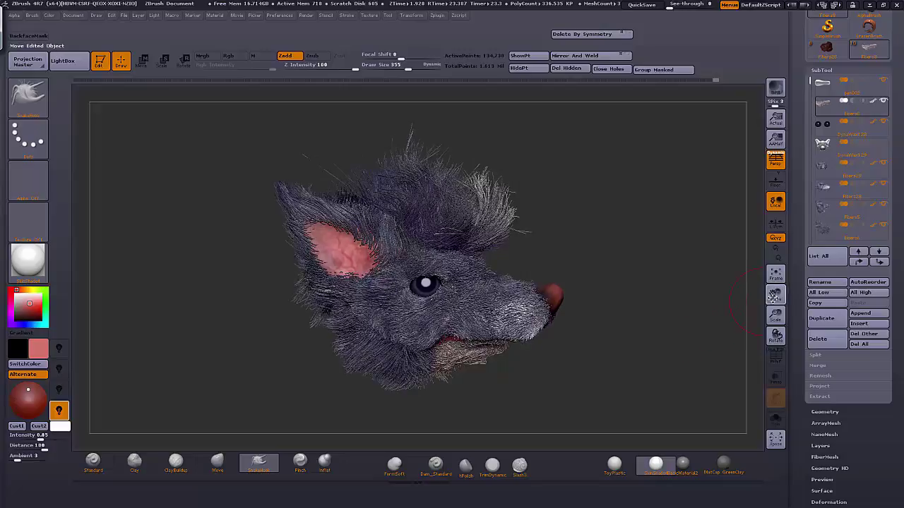
{"action": "left_click_drag", "start_coordinate": [711, 331], "coordinate": [662, 368]}
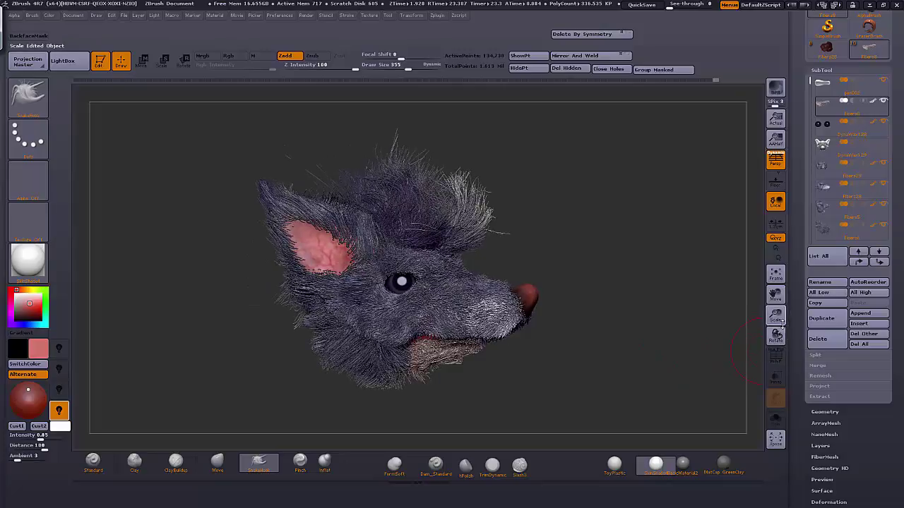
{"action": "left_click", "coordinate": [776, 276]}
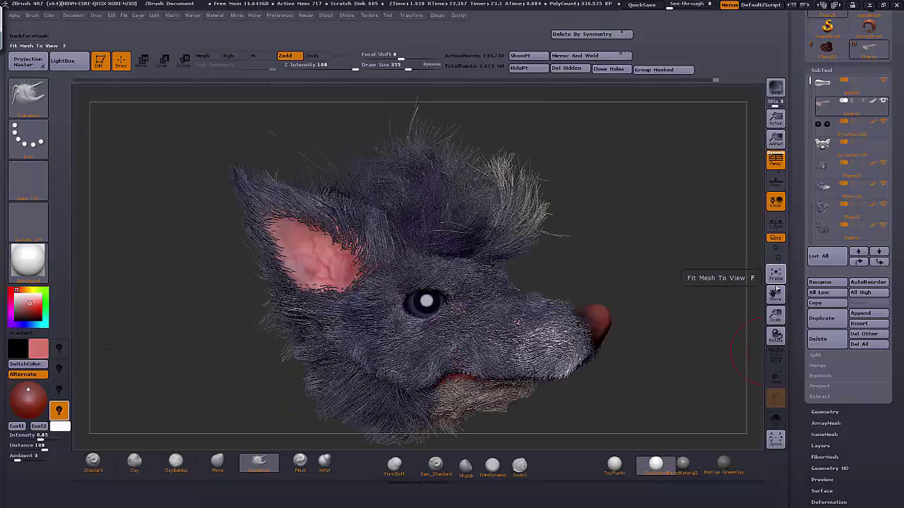
Step: Reposition the furred head in profile and store this view in the Cust1 slot of the ZAppLink Properties
{"action": "left_click_drag", "start_coordinate": [776, 296], "coordinate": [758, 275]}
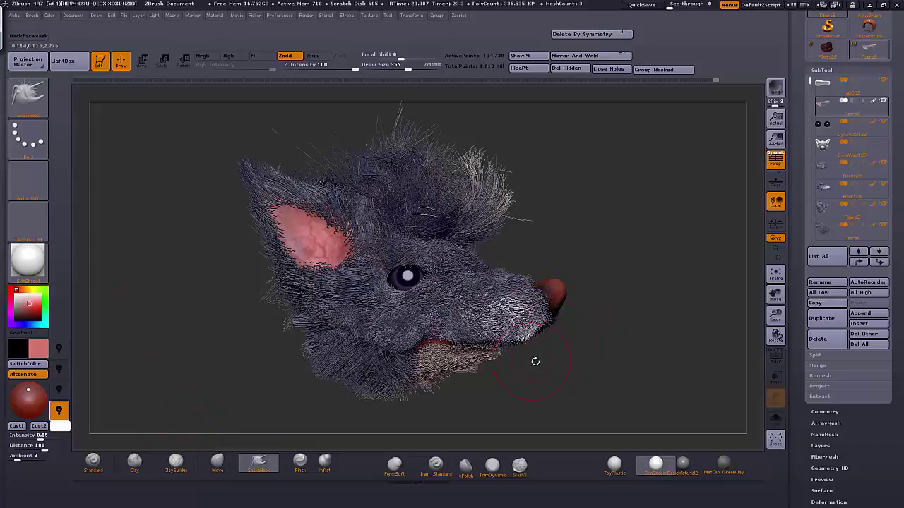
{"action": "left_click", "coordinate": [78, 16]}
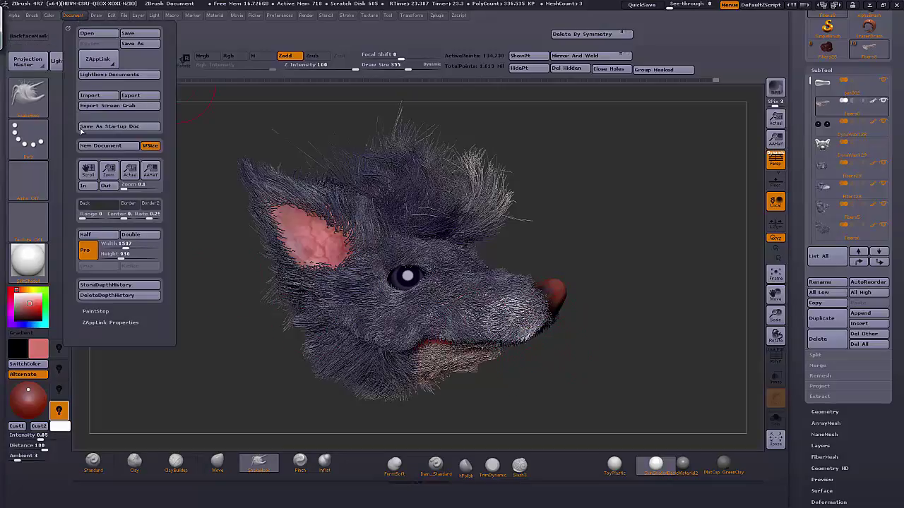
{"action": "left_click", "coordinate": [103, 322]}
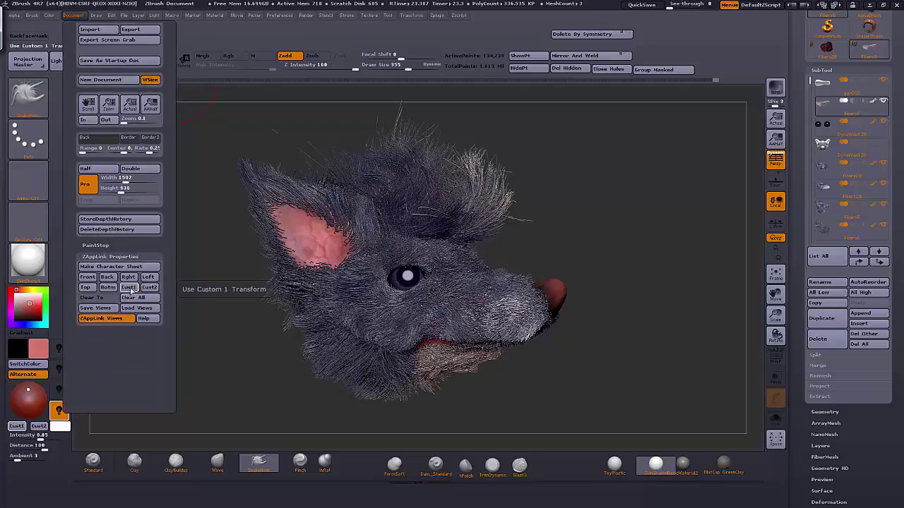
{"action": "left_click", "coordinate": [130, 288]}
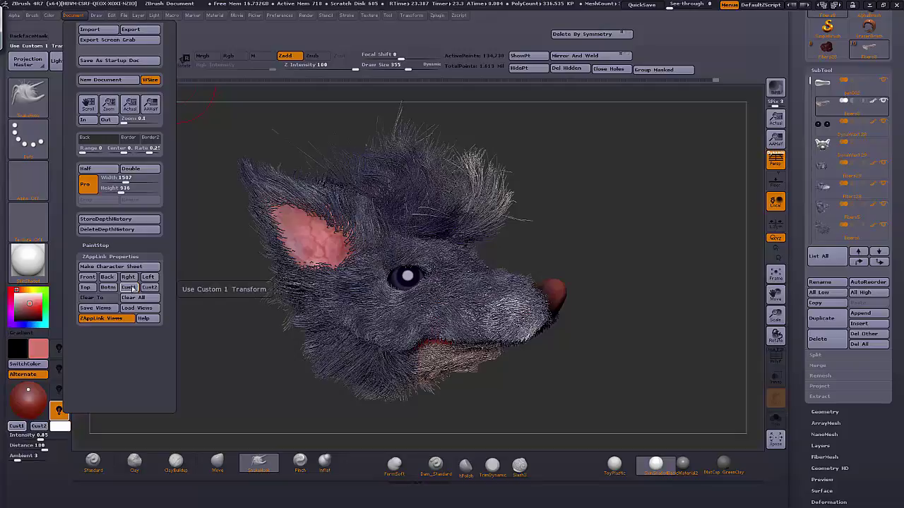
{"action": "left_click", "coordinate": [133, 288]}
Step: Move the head out of view and recall the stored Cust1 view
{"action": "left_click_drag", "start_coordinate": [613, 359], "coordinate": [702, 243]}
{"action": "left_click_drag", "start_coordinate": [775, 294], "coordinate": [676, 489]}
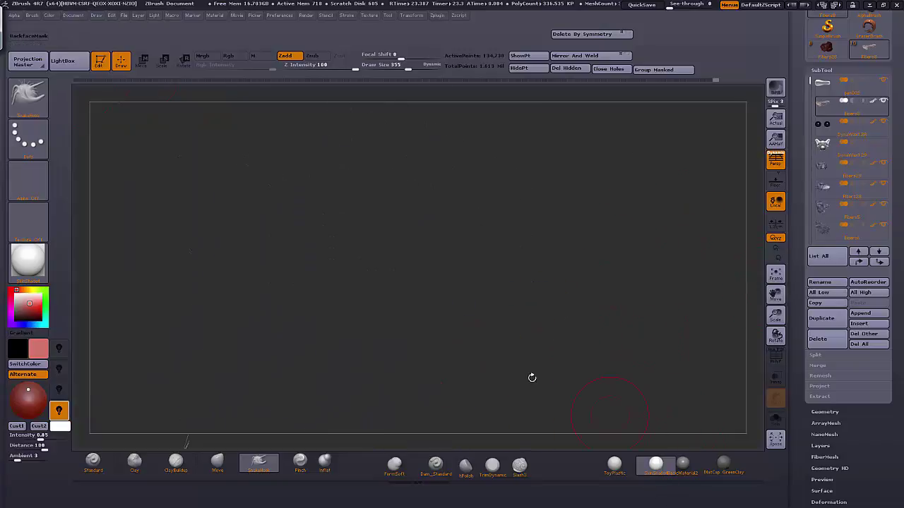
{"action": "left_click", "coordinate": [17, 426]}
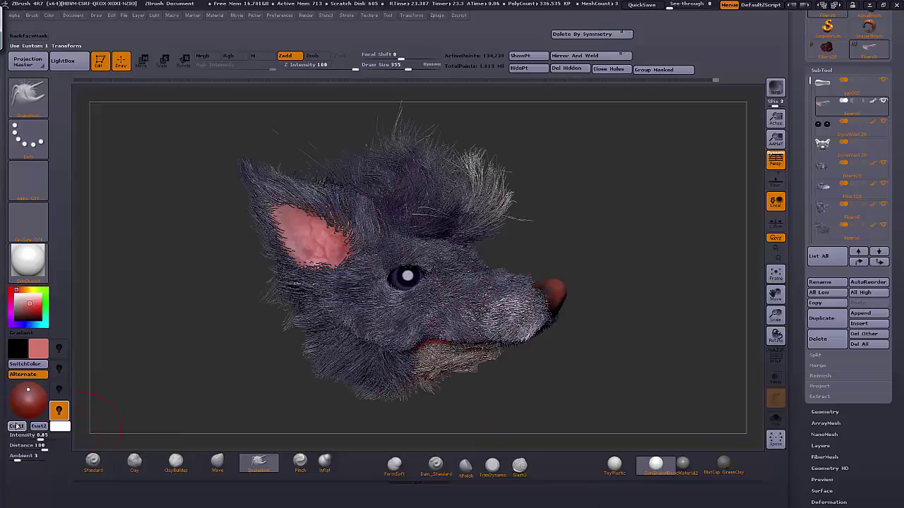
{"action": "left_click", "coordinate": [73, 15]}
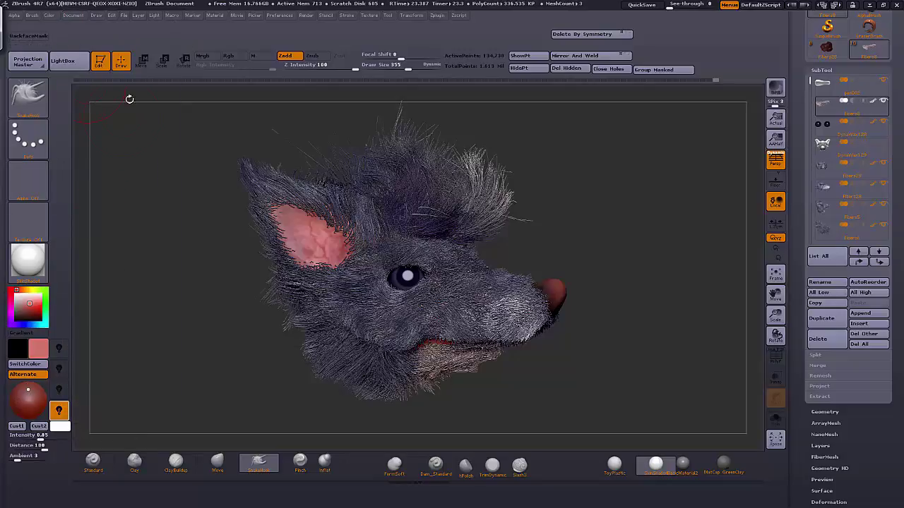
{"action": "left_click", "coordinate": [154, 15]}
Step: Try BasicMaterial2 and BumpViewerMaterial on the furred head, and return to SkinShade4
{"action": "left_click", "coordinate": [28, 260]}
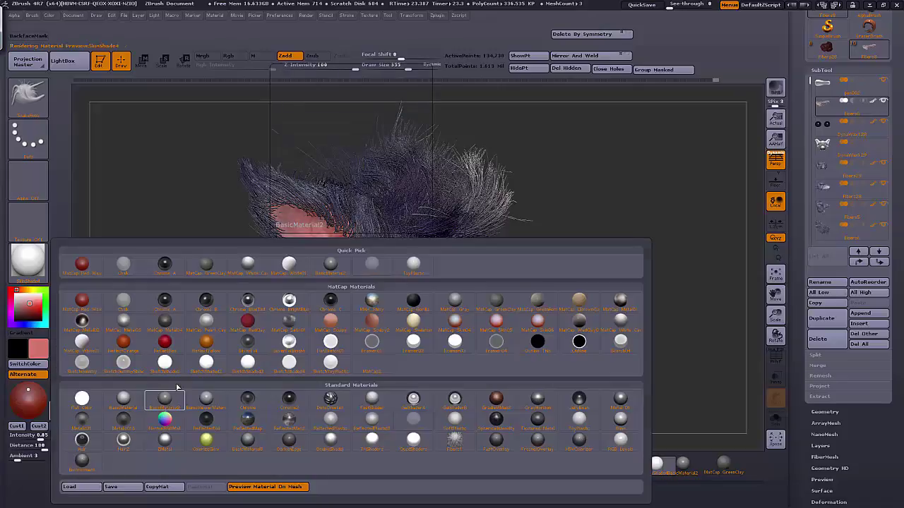
{"action": "left_click", "coordinate": [165, 403]}
{"action": "left_click", "coordinate": [28, 260]}
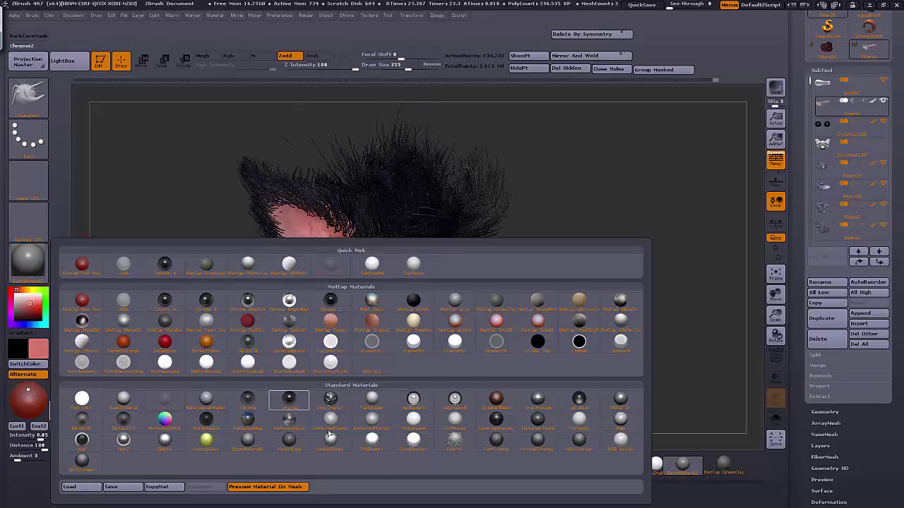
{"action": "left_click", "coordinate": [206, 401]}
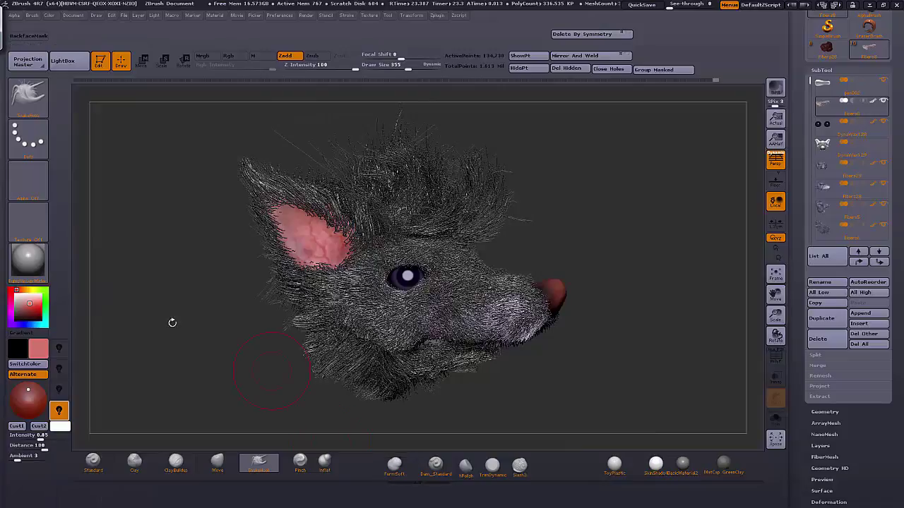
{"action": "left_click", "coordinate": [28, 260]}
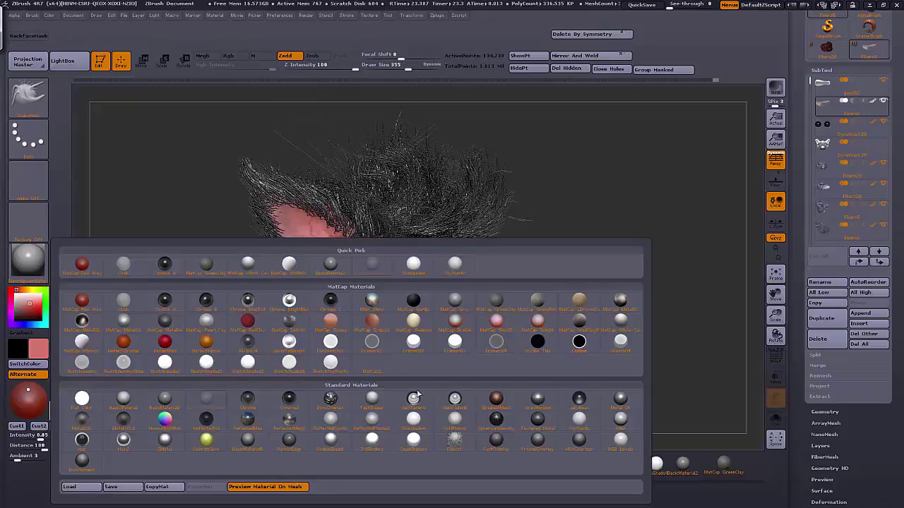
{"action": "left_click", "coordinate": [421, 427]}
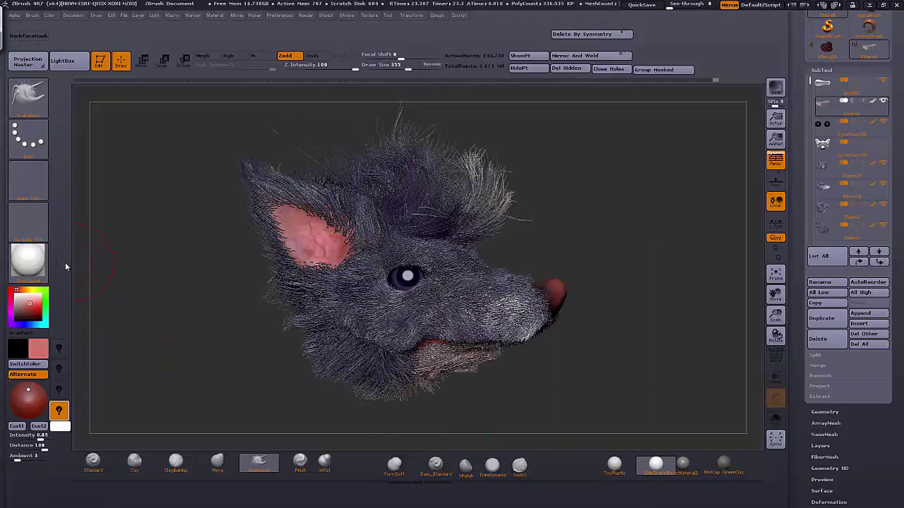
Step: Try the MatCap GreenClay material on the furred head
{"action": "left_click", "coordinate": [28, 259]}
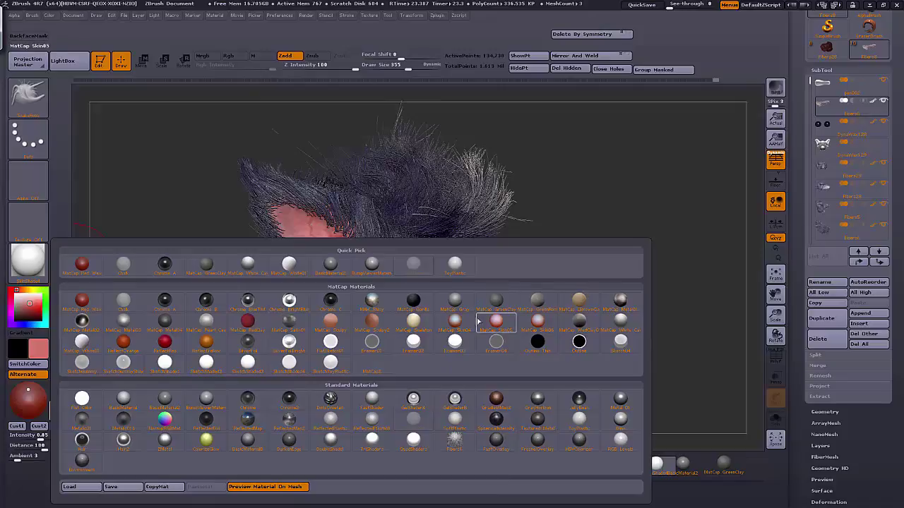
{"action": "left_click", "coordinate": [496, 300]}
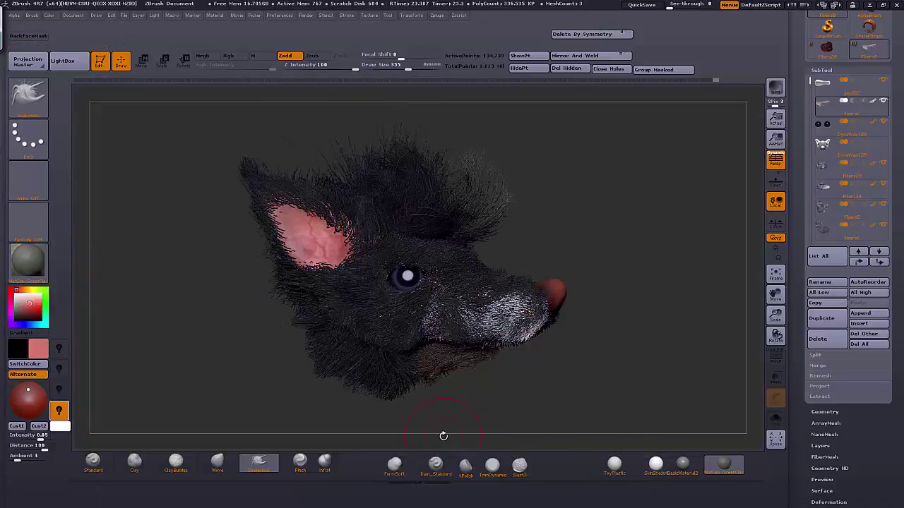
{"action": "left_click", "coordinate": [28, 259]}
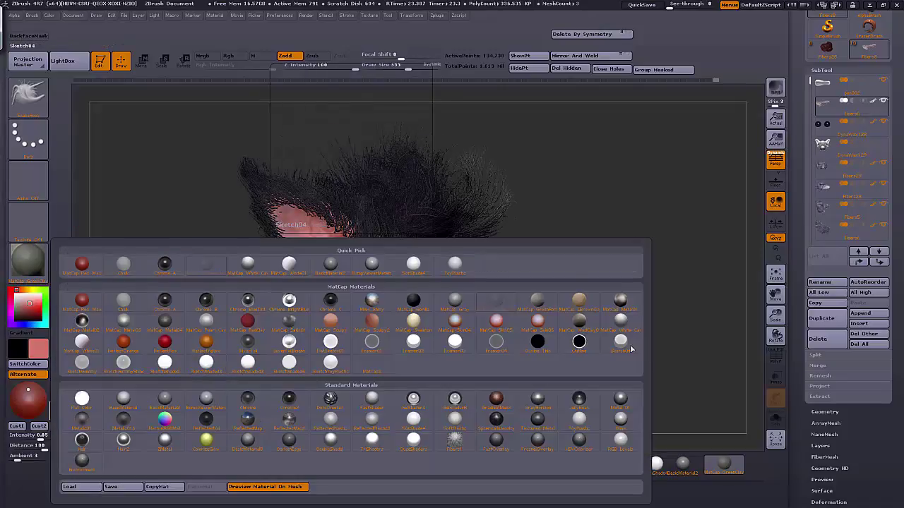
{"action": "left_click", "coordinate": [223, 373]}
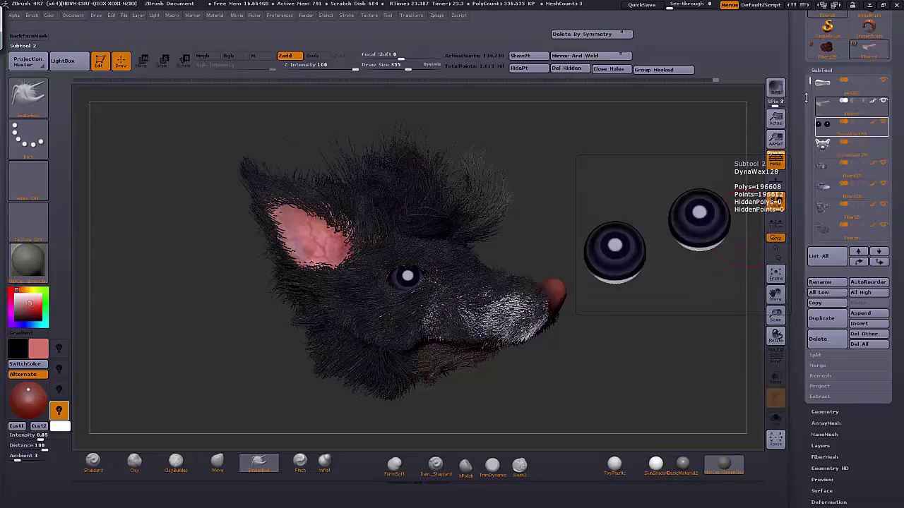
Step: Make the pink DynaWax128 head mesh the active subtool and isolate it with Solo
{"action": "left_click_drag", "start_coordinate": [811, 82], "coordinate": [812, 126]}
{"action": "left_click", "coordinate": [822, 206]}
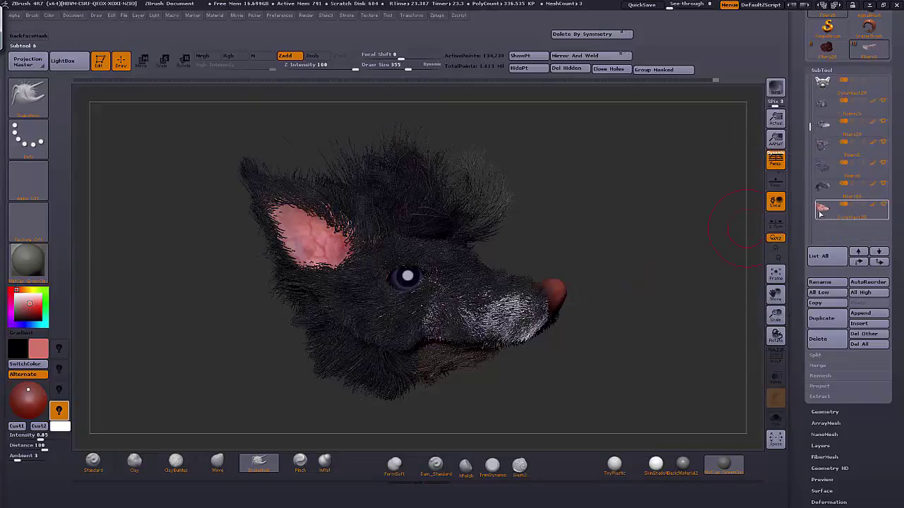
{"action": "left_click", "coordinate": [775, 418]}
Step: Try the MatCap Sculpy2, MatCap GreenRoma and MatCap White Cavity materials on the isolated head mesh
{"action": "left_click", "coordinate": [45, 268]}
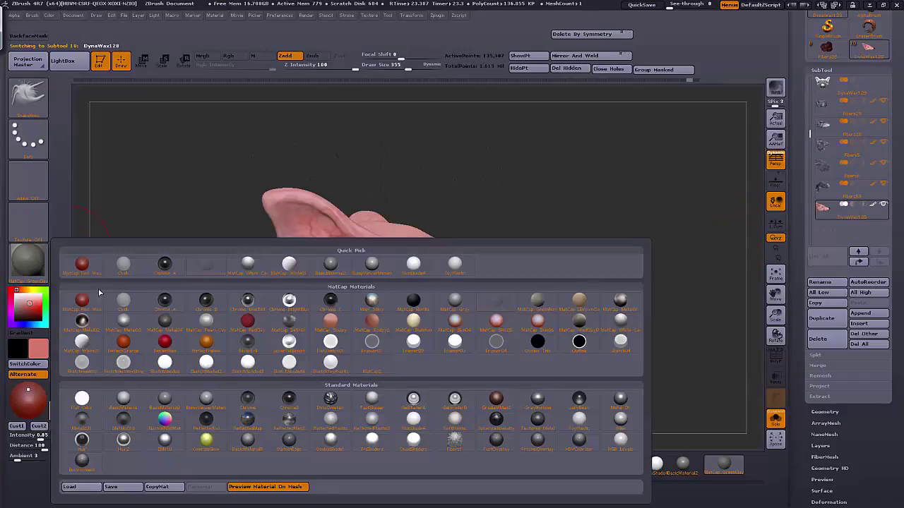
{"action": "left_click", "coordinate": [371, 321]}
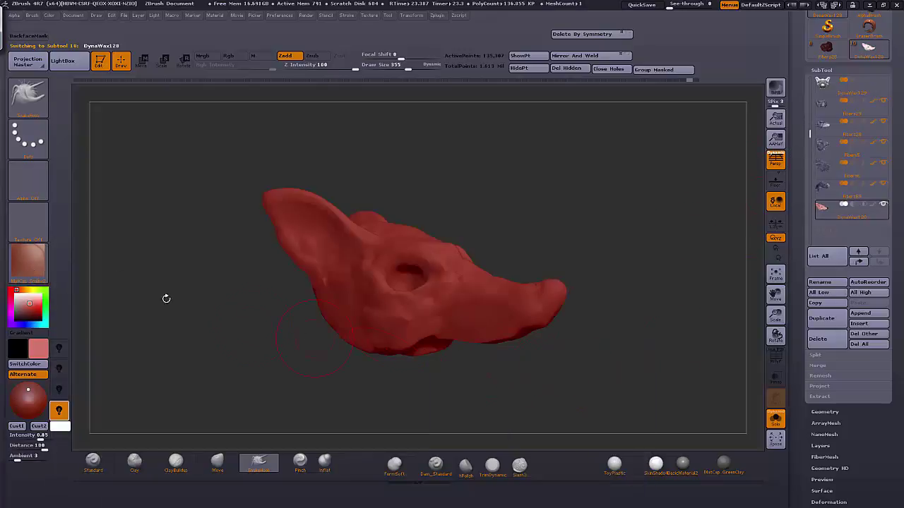
{"action": "left_click", "coordinate": [32, 266]}
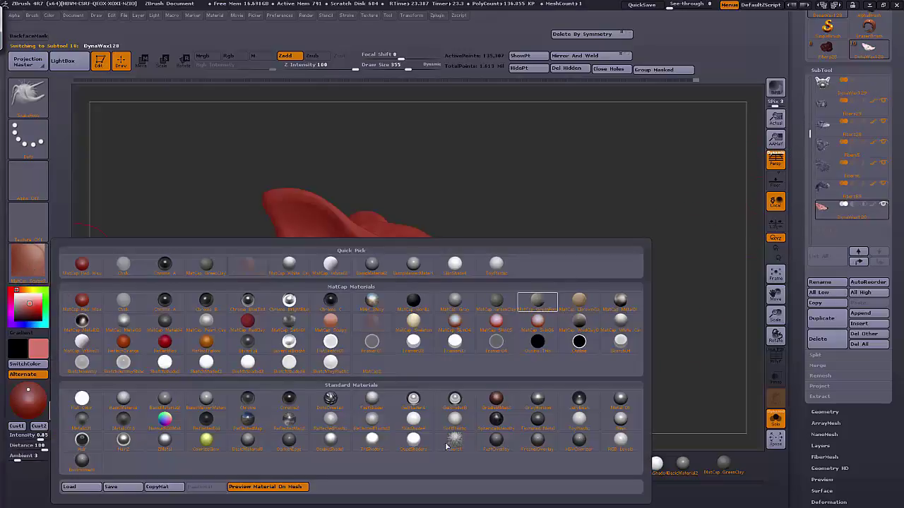
{"action": "left_click", "coordinate": [537, 301]}
{"action": "left_click", "coordinate": [23, 265]}
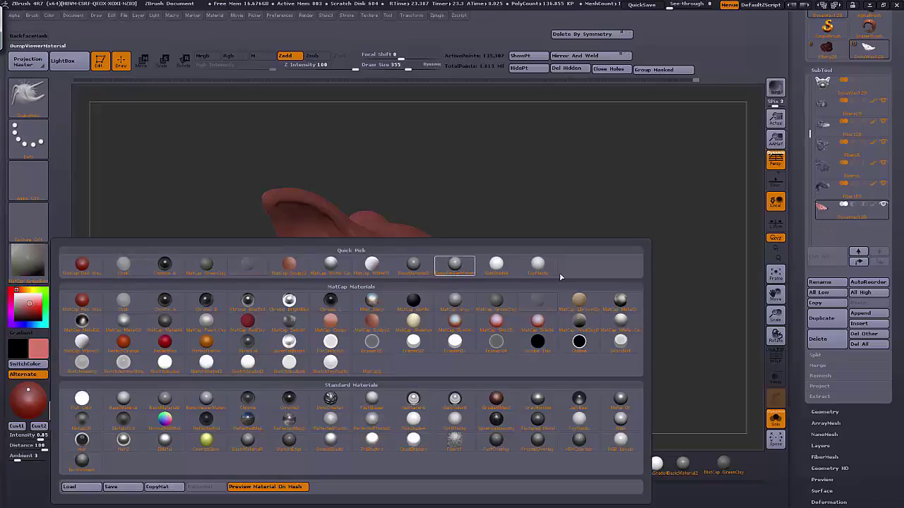
{"action": "left_click", "coordinate": [632, 320]}
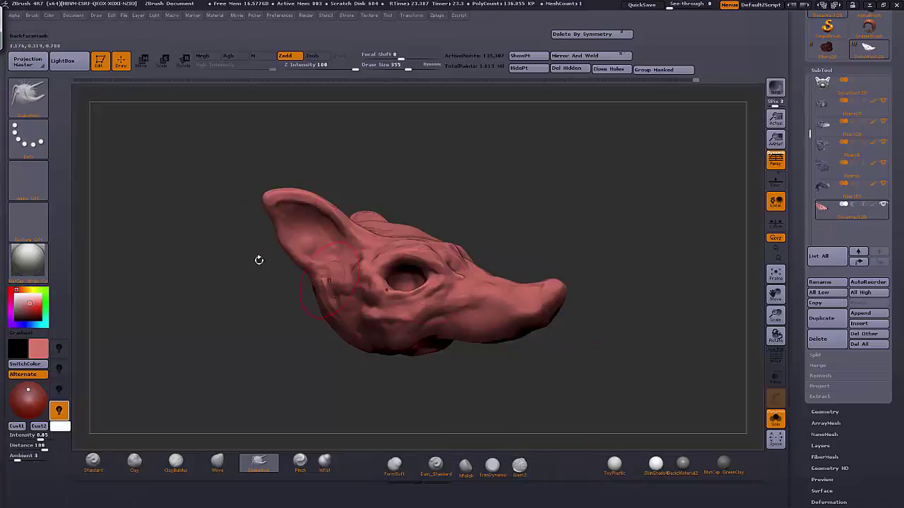
Step: Apply the Blinn material to the head and test the light from the front, from below and from the upper left
{"action": "left_click", "coordinate": [29, 266]}
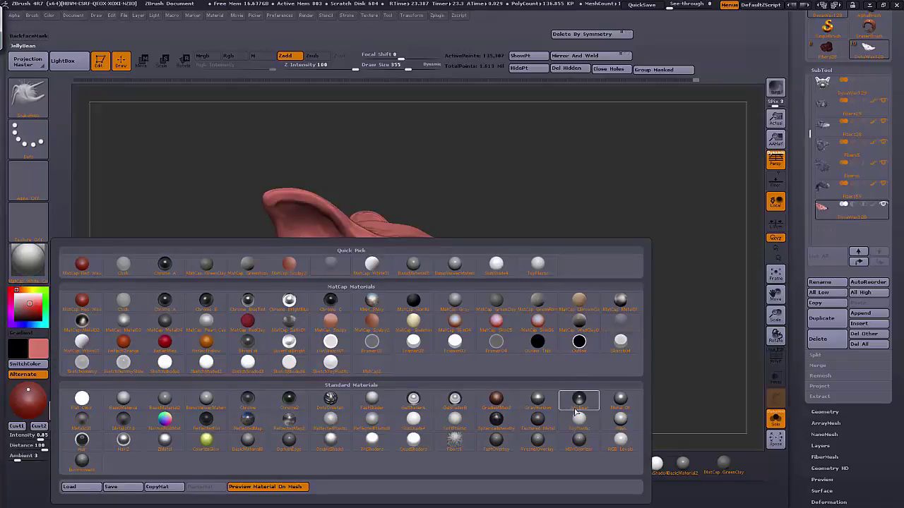
{"action": "left_click", "coordinate": [620, 422]}
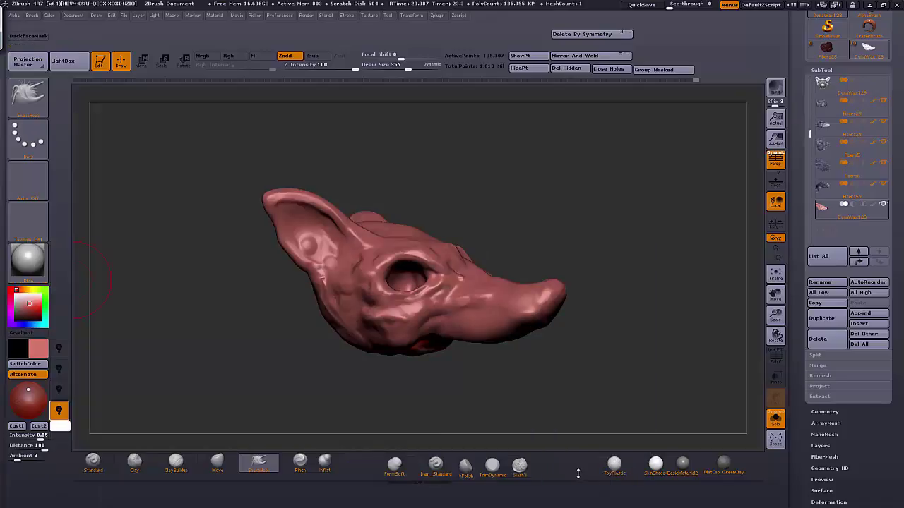
{"action": "left_click", "coordinate": [28, 400]}
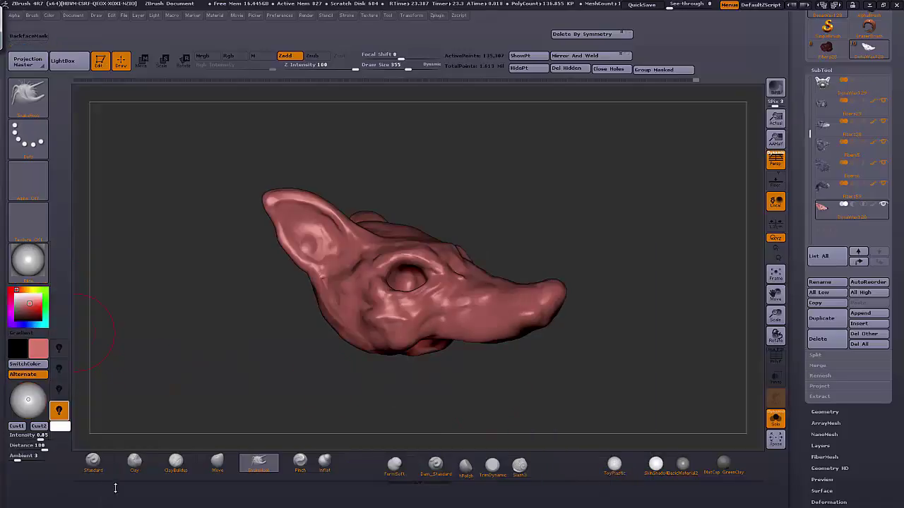
{"action": "left_click_drag", "start_coordinate": [28, 400], "coordinate": [18, 417]}
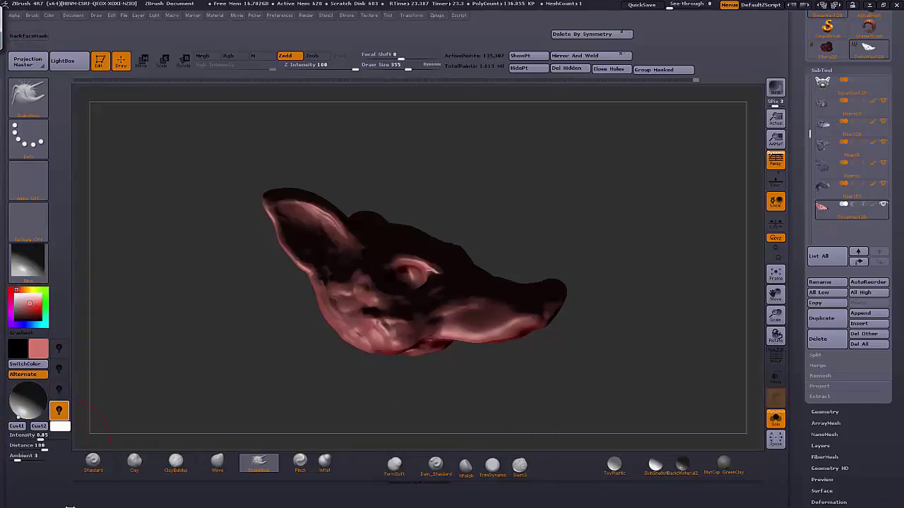
{"action": "left_click", "coordinate": [22, 400]}
{"action": "left_click", "coordinate": [31, 400]}
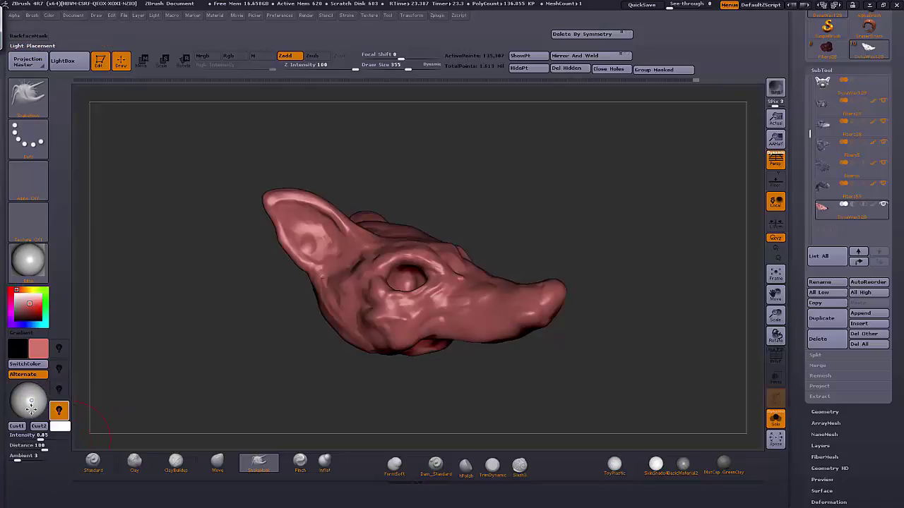
{"action": "left_click_drag", "start_coordinate": [31, 408], "coordinate": [19, 389]}
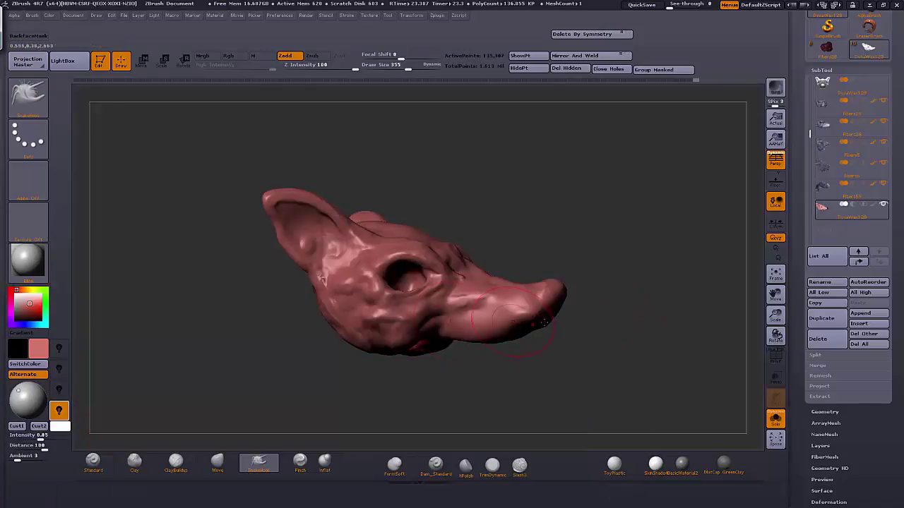
Step: Switch the head to BumpViewerMaterial and place the light near the centre of the light sphere
{"action": "left_click", "coordinate": [26, 260]}
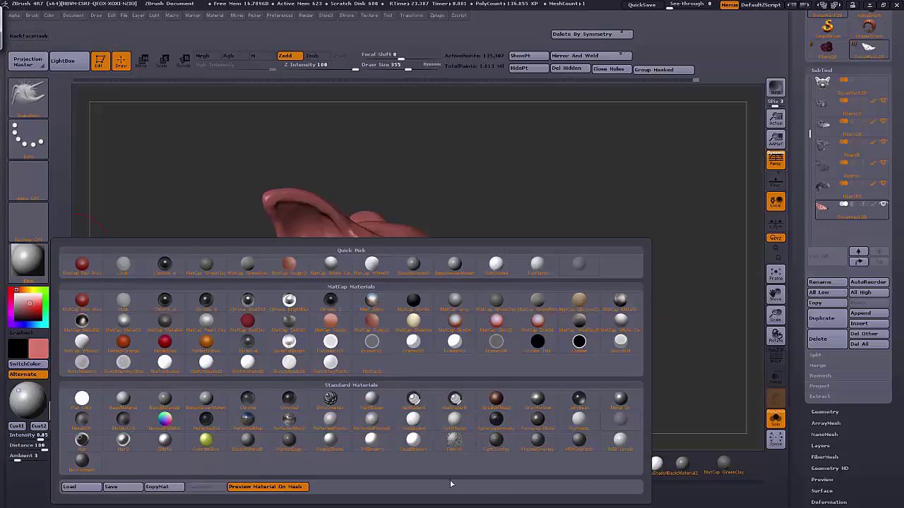
{"action": "left_click", "coordinate": [204, 396]}
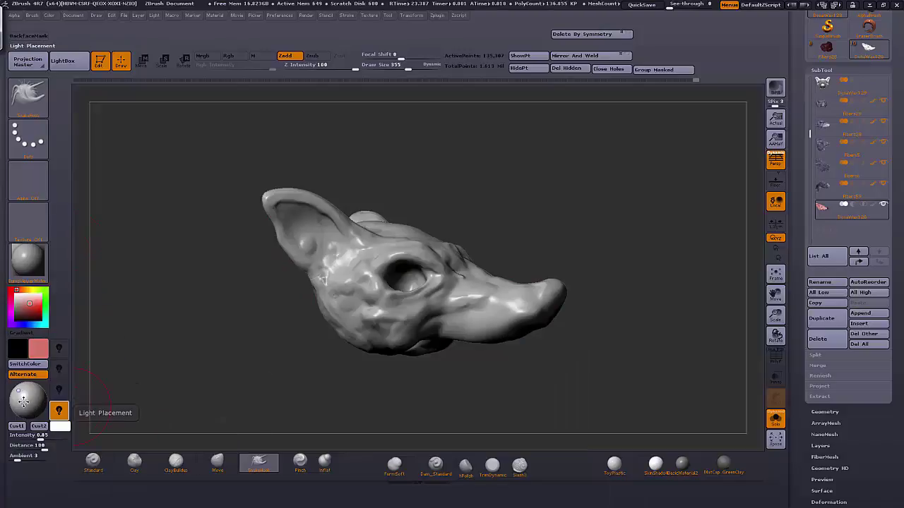
{"action": "mouse_move", "coordinate": [28, 395]}
{"action": "left_mouse_down"}
{"action": "mouse_move", "coordinate": [21, 401]}
{"action": "mouse_move", "coordinate": [29, 403]}
{"action": "left_mouse_up"}
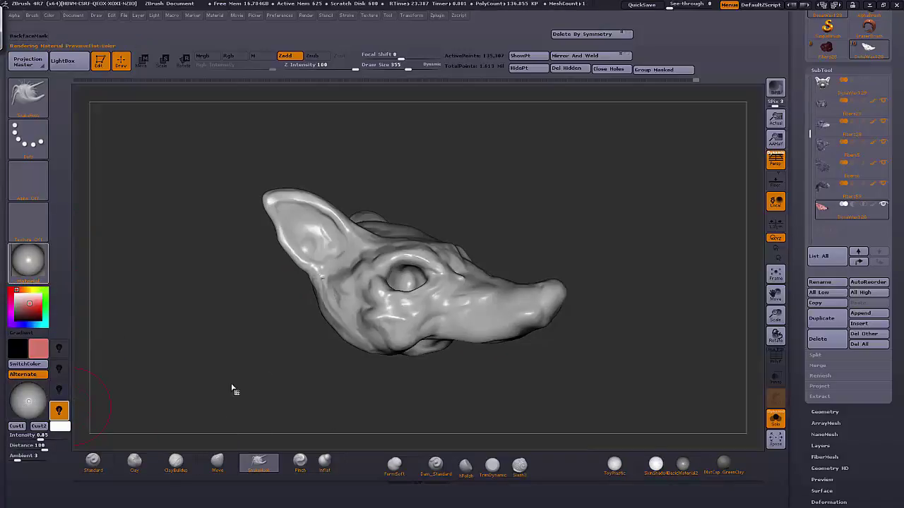
Step: Test the light from above on MatCap White Cavity and switch the head to MatCap GreenClay
{"action": "left_click", "coordinate": [28, 261]}
{"action": "left_click", "coordinate": [623, 326]}
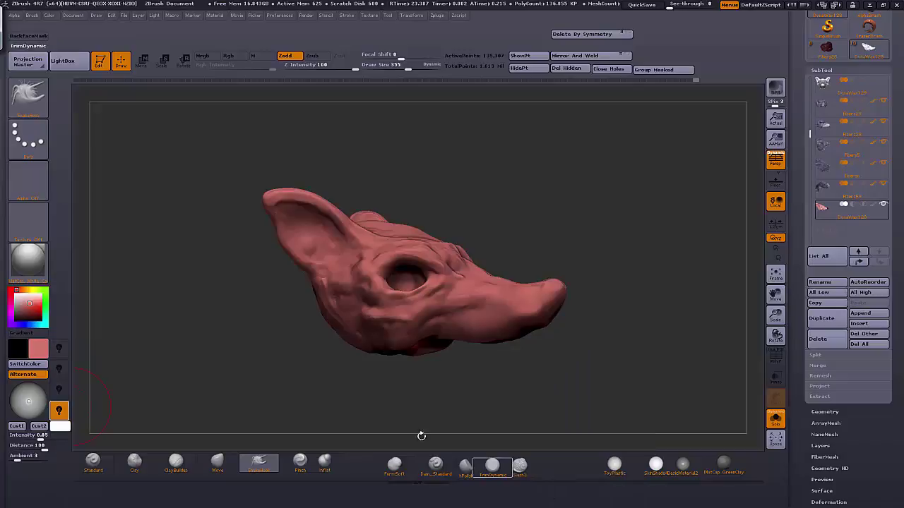
{"action": "mouse_move", "coordinate": [38, 404]}
{"action": "left_mouse_down"}
{"action": "mouse_move", "coordinate": [28, 395]}
{"action": "mouse_move", "coordinate": [28, 405]}
{"action": "mouse_move", "coordinate": [33, 392]}
{"action": "mouse_move", "coordinate": [25, 401]}
{"action": "mouse_move", "coordinate": [33, 387]}
{"action": "left_mouse_up"}
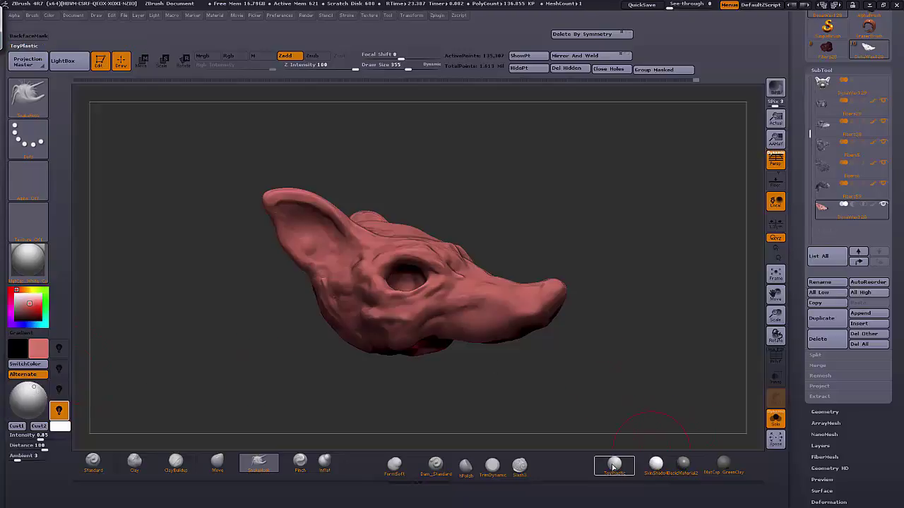
{"action": "mouse_move", "coordinate": [675, 473]}
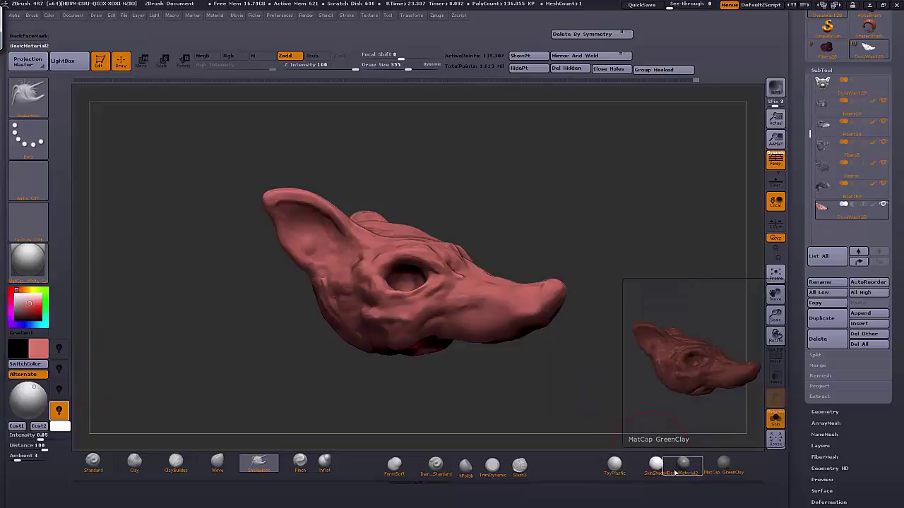
{"action": "left_click", "coordinate": [725, 467]}
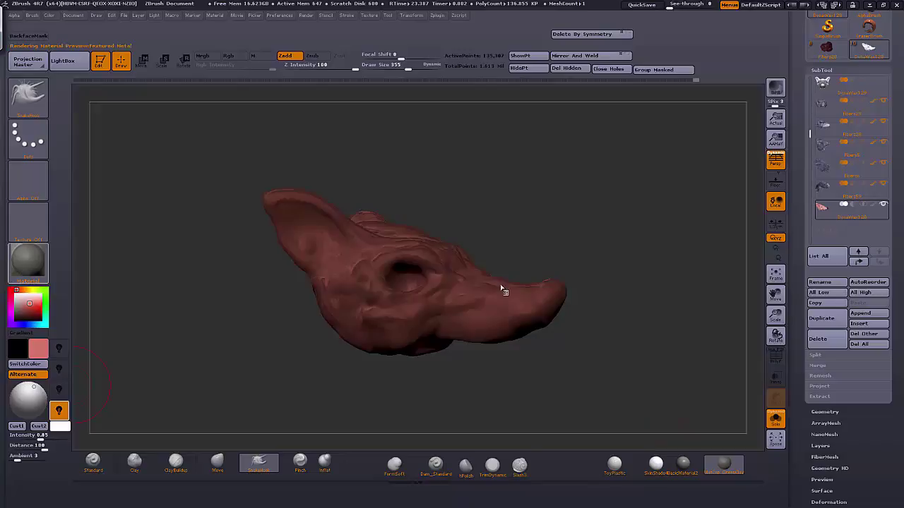
Step: Test the light from the lower left and the far left edge on the MatCap GreenClay head
{"action": "left_click", "coordinate": [28, 260]}
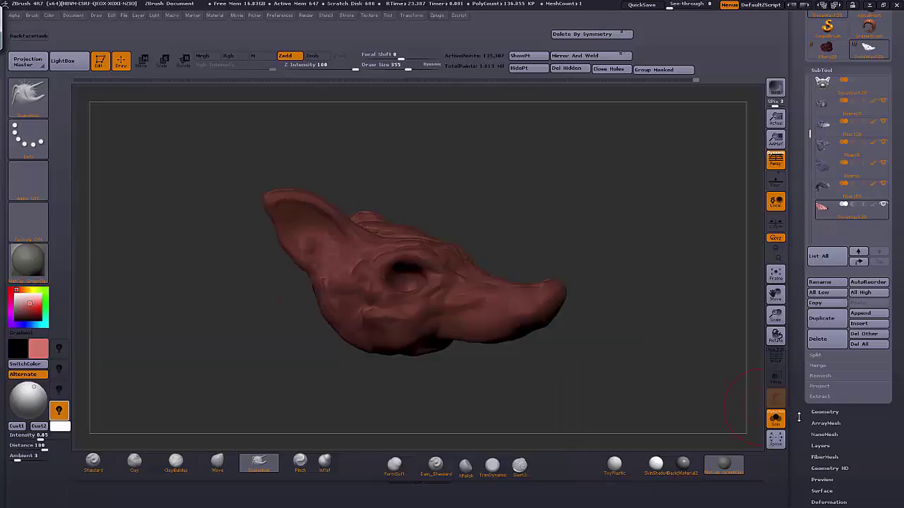
{"action": "mouse_move", "coordinate": [38, 404]}
{"action": "left_mouse_down"}
{"action": "mouse_move", "coordinate": [27, 400]}
{"action": "mouse_move", "coordinate": [35, 395]}
{"action": "mouse_move", "coordinate": [20, 412]}
{"action": "left_mouse_up"}
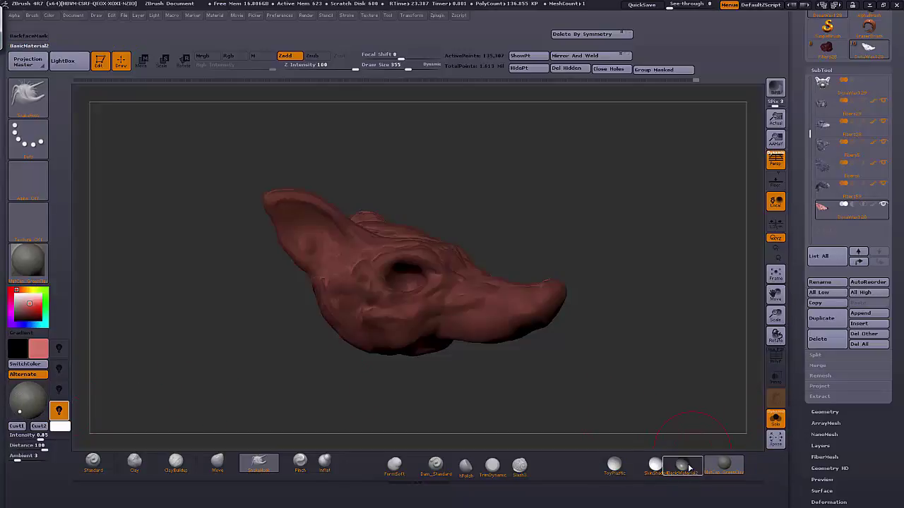
{"action": "left_click_drag", "start_coordinate": [31, 403], "coordinate": [10, 405]}
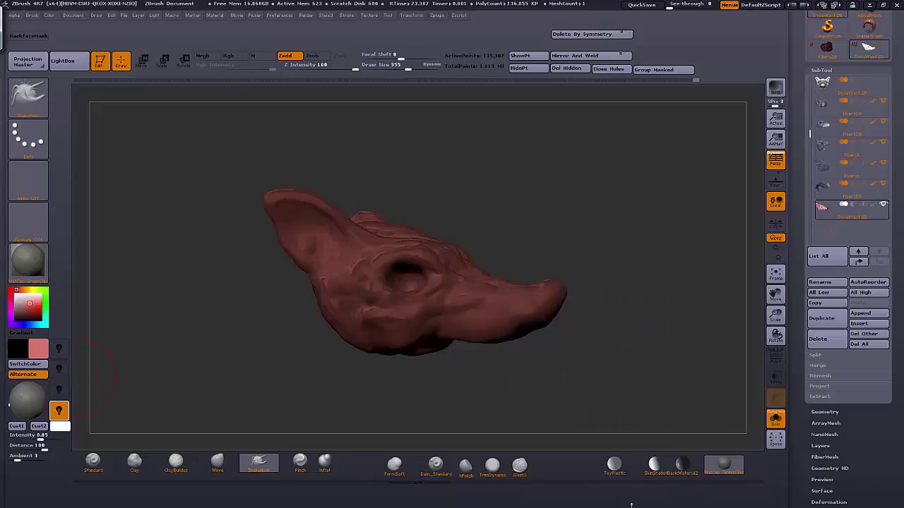
Step: Apply ToyPlastic to the head, test the light around the centre and from above, and make a BPR render
{"action": "left_click", "coordinate": [620, 473]}
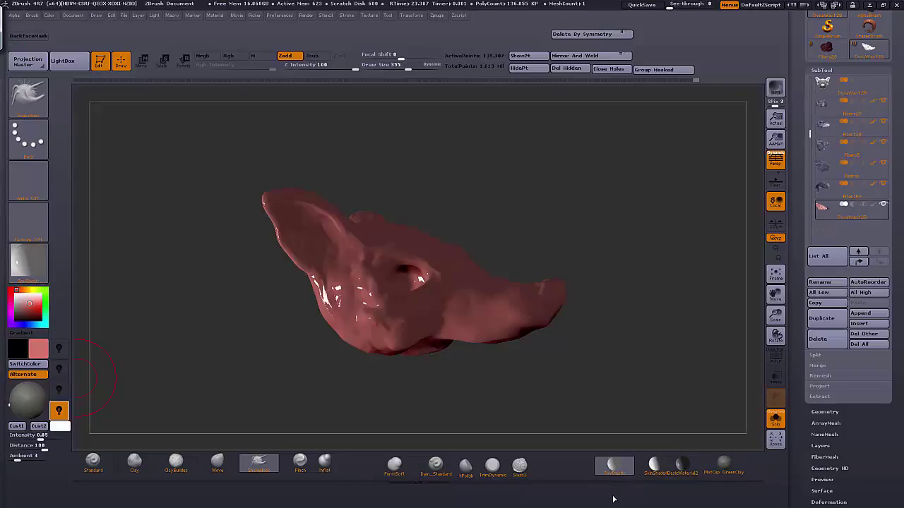
{"action": "left_click", "coordinate": [28, 396]}
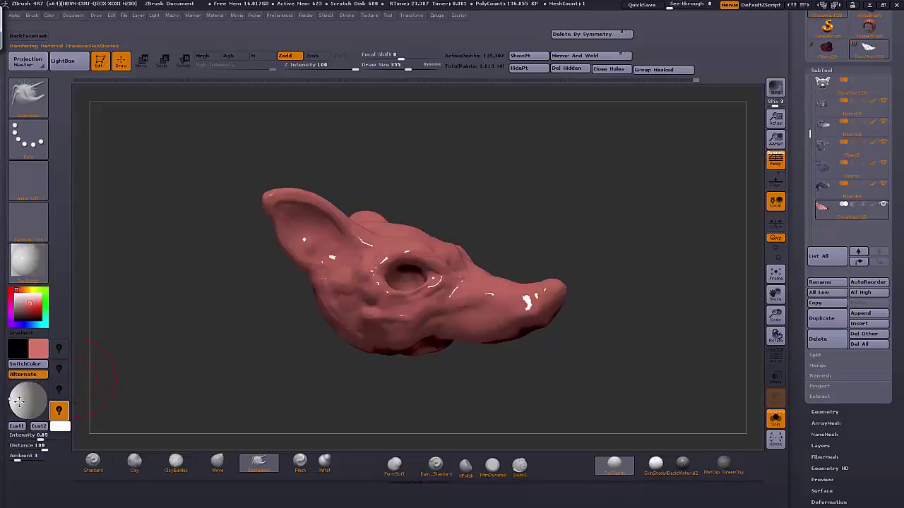
{"action": "mouse_move", "coordinate": [28, 396]}
{"action": "left_mouse_down"}
{"action": "mouse_move", "coordinate": [12, 404]}
{"action": "mouse_move", "coordinate": [28, 414]}
{"action": "mouse_move", "coordinate": [37, 393]}
{"action": "mouse_move", "coordinate": [25, 405]}
{"action": "mouse_move", "coordinate": [39, 398]}
{"action": "mouse_move", "coordinate": [29, 403]}
{"action": "mouse_move", "coordinate": [28, 392]}
{"action": "mouse_move", "coordinate": [33, 408]}
{"action": "mouse_move", "coordinate": [35, 400]}
{"action": "left_mouse_up"}
{"action": "mouse_move", "coordinate": [25, 397]}
{"action": "left_mouse_down"}
{"action": "mouse_move", "coordinate": [15, 401]}
{"action": "mouse_move", "coordinate": [31, 389]}
{"action": "left_mouse_up"}
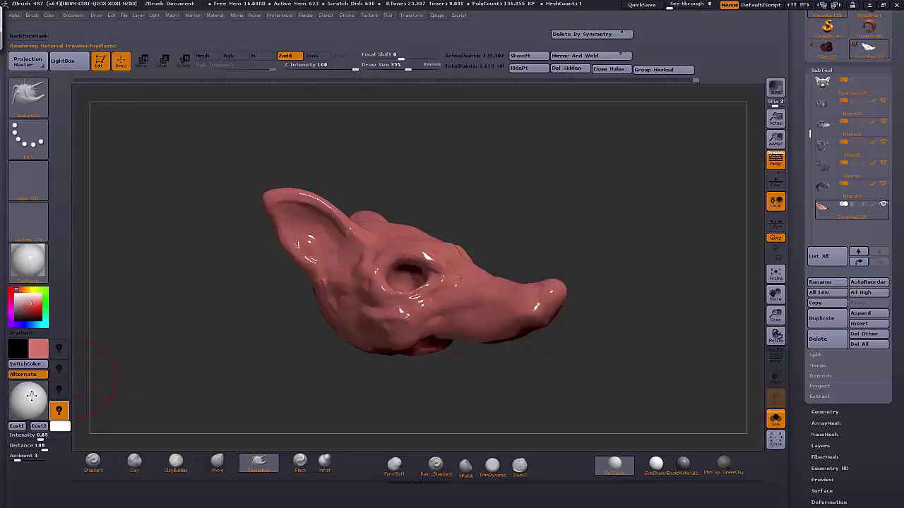
{"action": "left_click", "coordinate": [783, 89]}
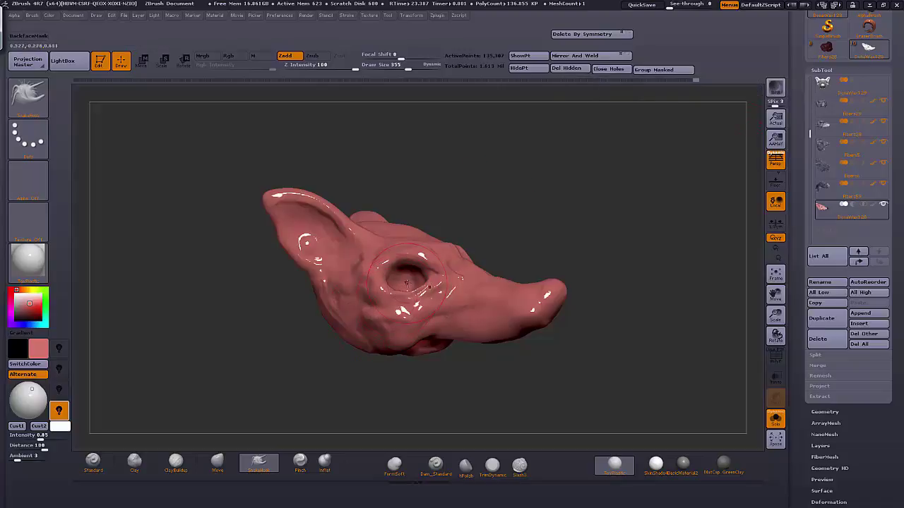
Step: Switch the head back to MatCap GreenClay and compare BPR renders lit from the lower left, lower right and upper left
{"action": "left_click", "coordinate": [725, 464]}
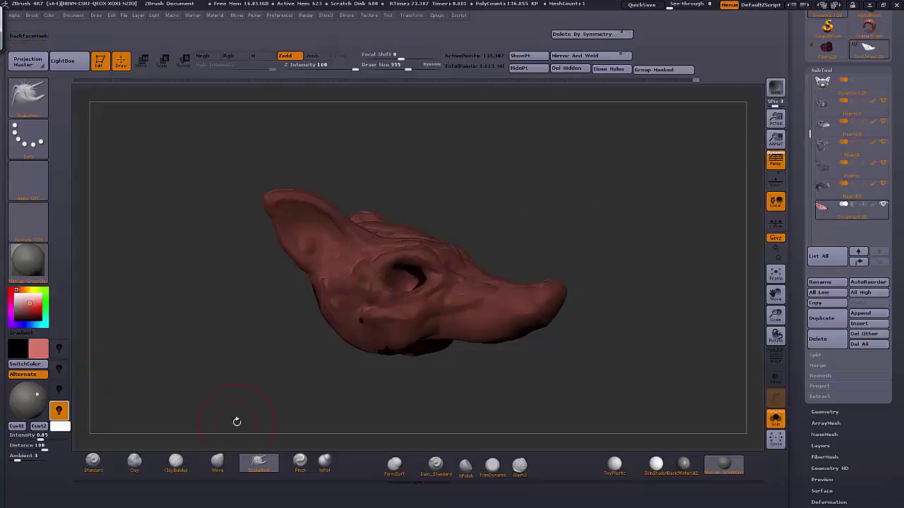
{"action": "left_click", "coordinate": [17, 413]}
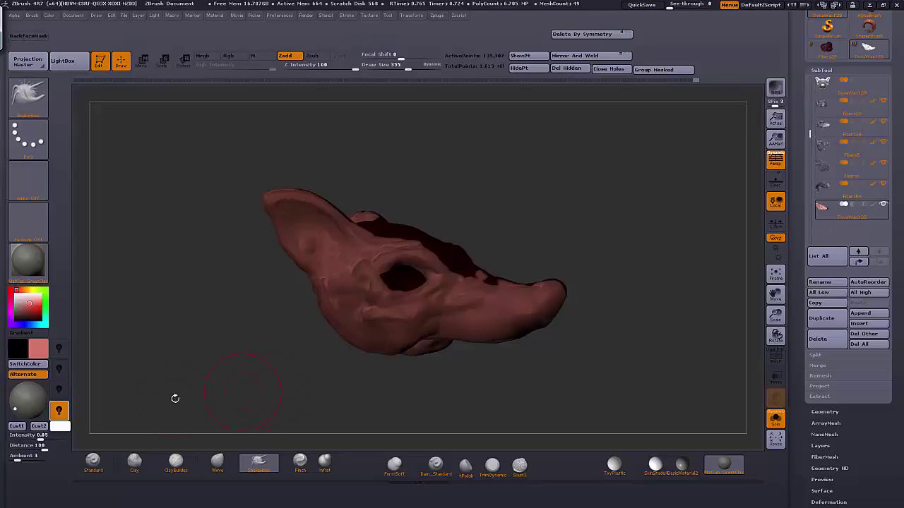
{"action": "left_click", "coordinate": [35, 413]}
{"action": "left_click", "coordinate": [775, 87]}
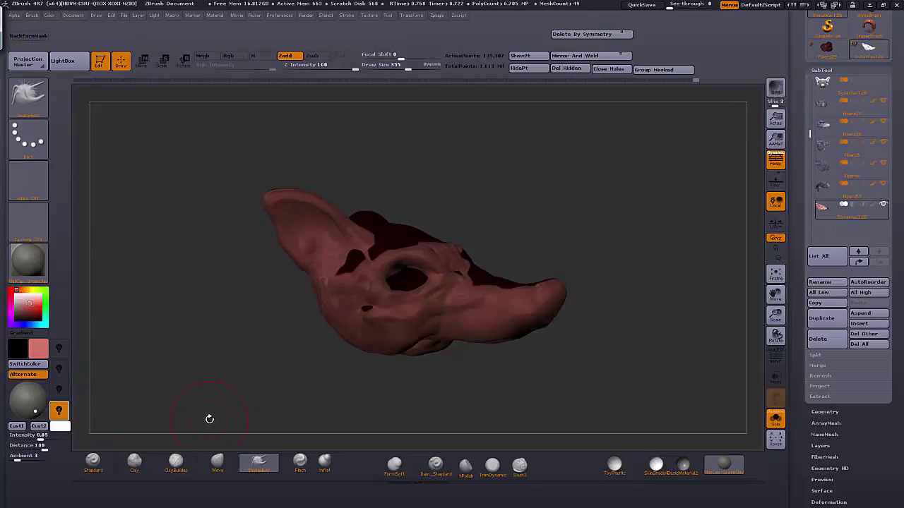
{"action": "left_click", "coordinate": [13, 392]}
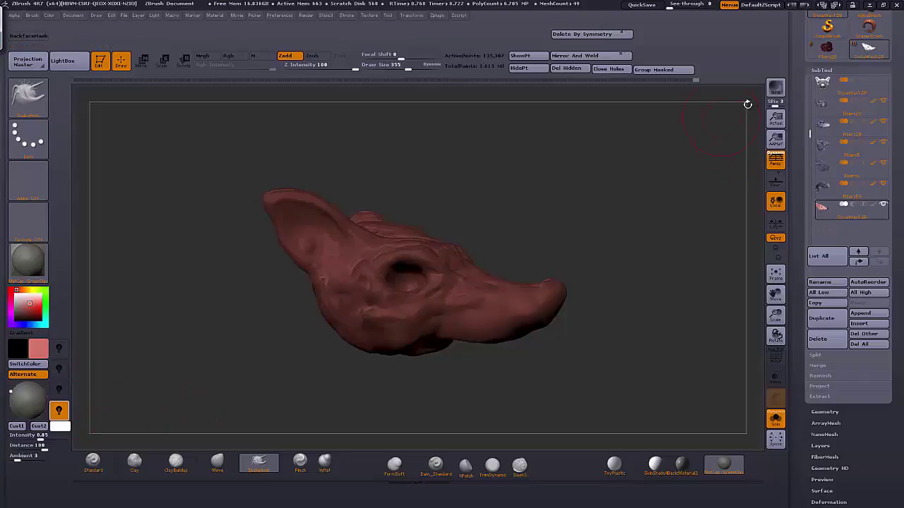
{"action": "left_click", "coordinate": [776, 87]}
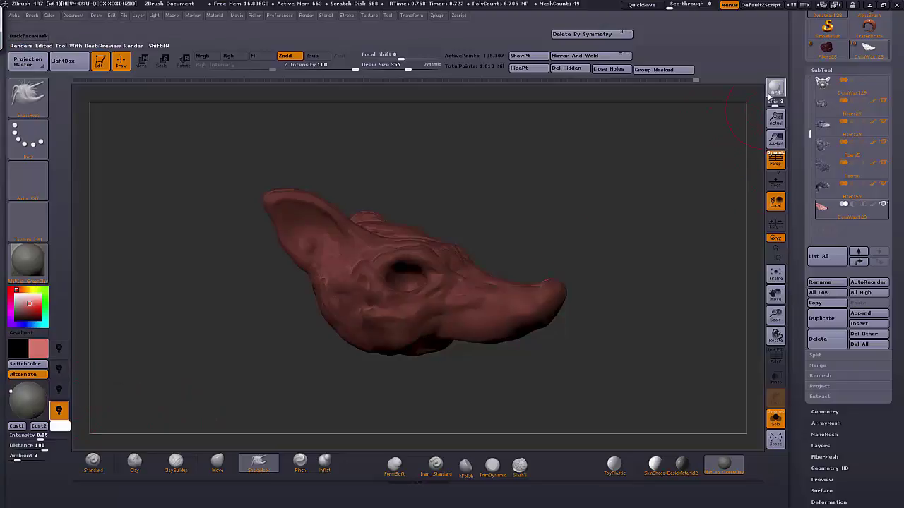
Step: Compare ToyPlastic, BasicMaterial2 and SkinShade4 on the head under the same light with BPR renders, ending on SkinShade4
{"action": "left_click", "coordinate": [615, 464]}
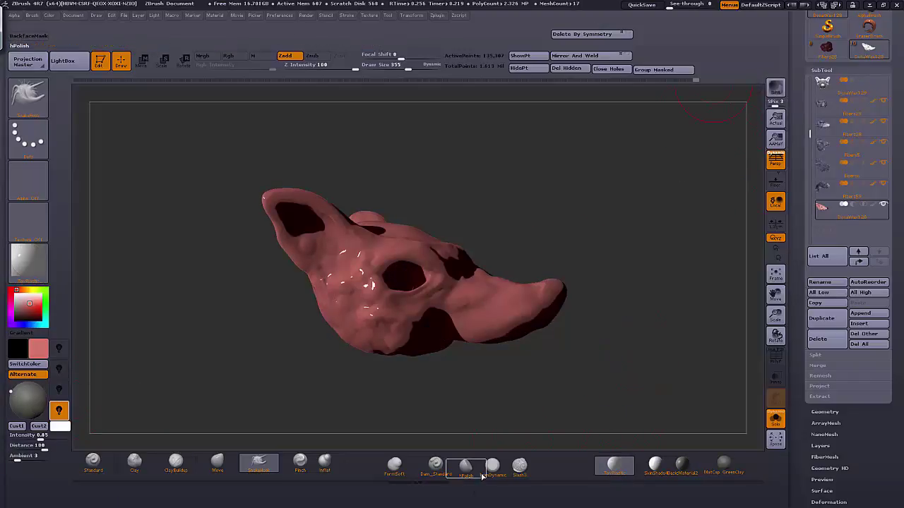
{"action": "left_click", "coordinate": [680, 464]}
{"action": "left_click", "coordinate": [776, 88]}
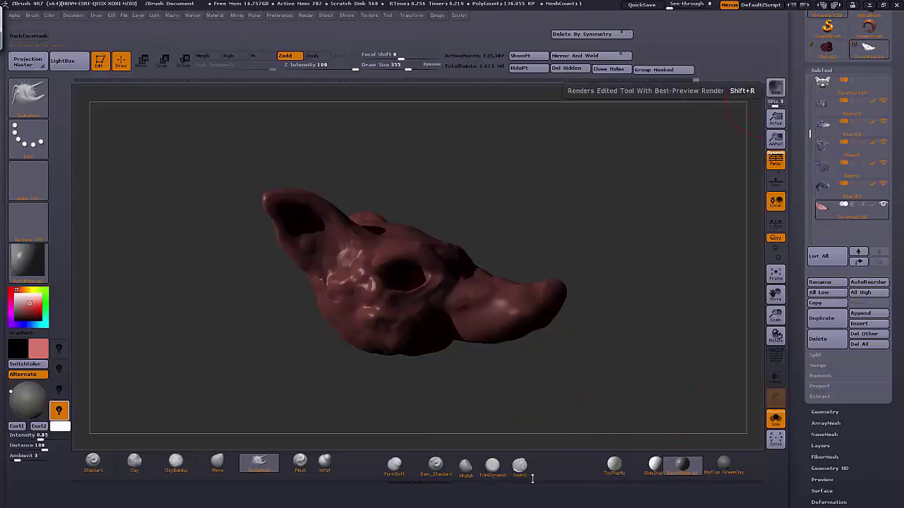
{"action": "left_click", "coordinate": [663, 464]}
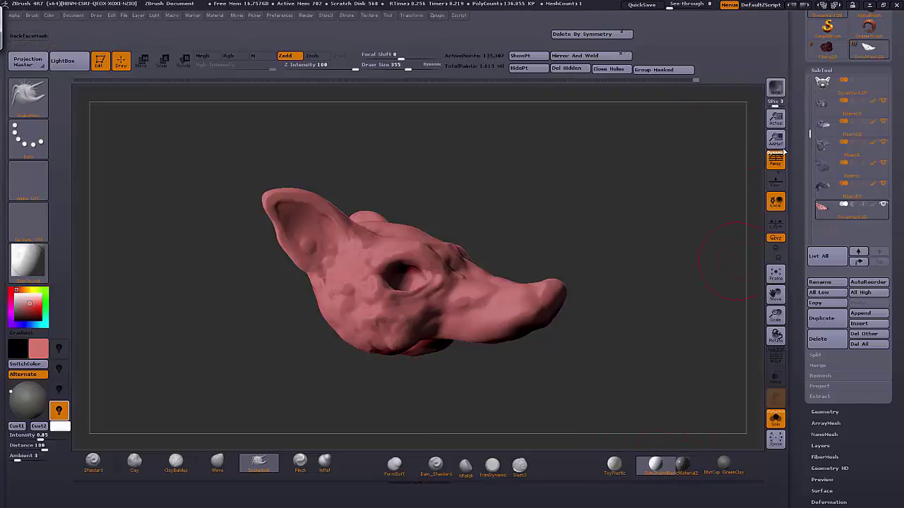
{"action": "left_click", "coordinate": [777, 94]}
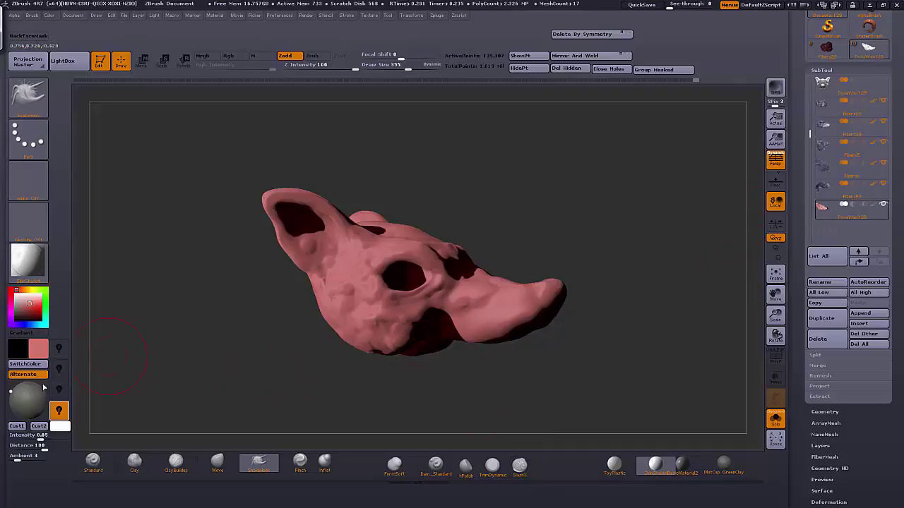
Step: Render the SkinShade4 head with BPR lit from the upper right, lower right and above, ending with the light just above centre
{"action": "left_click_drag", "start_coordinate": [26, 407], "coordinate": [39, 397]}
{"action": "left_click", "coordinate": [775, 91]}
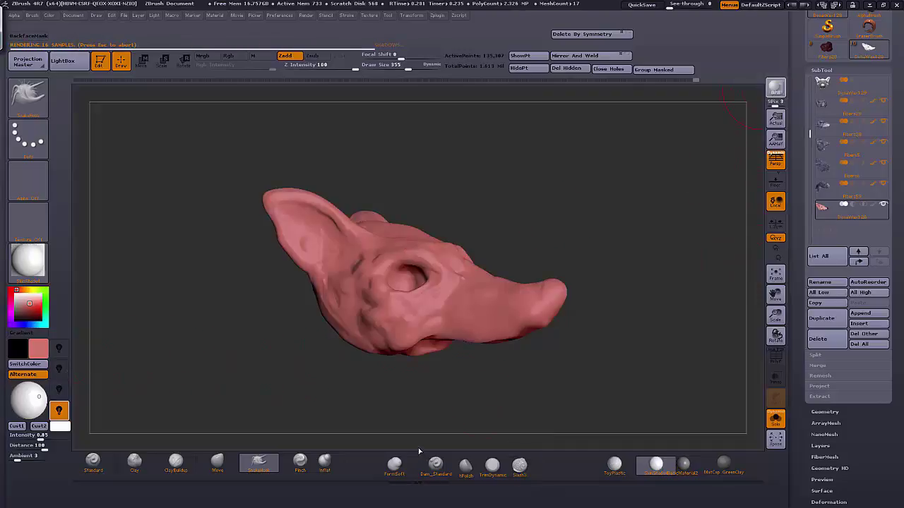
{"action": "left_click_drag", "start_coordinate": [31, 403], "coordinate": [39, 405]}
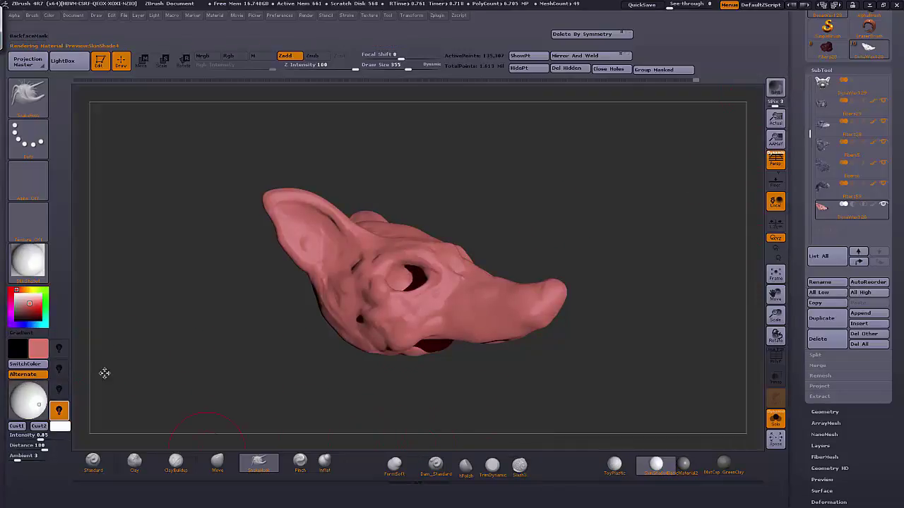
{"action": "left_click", "coordinate": [775, 90]}
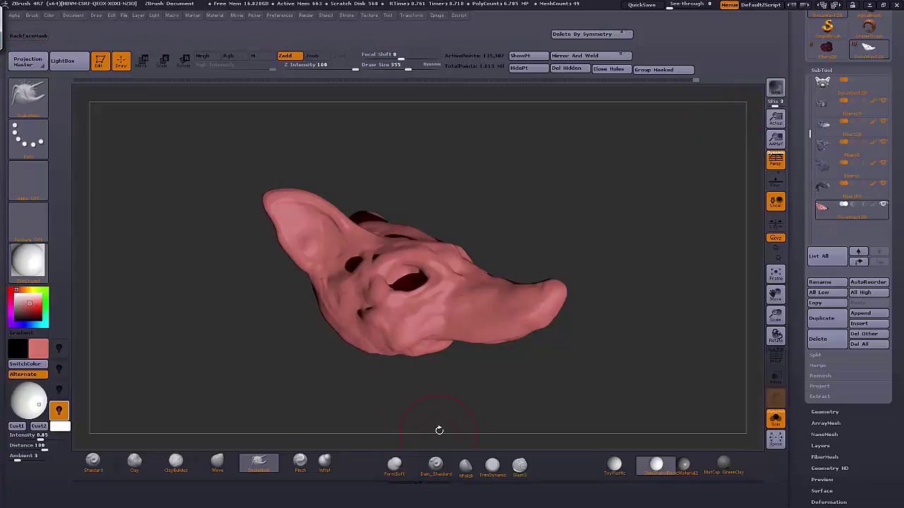
{"action": "left_click", "coordinate": [27, 387]}
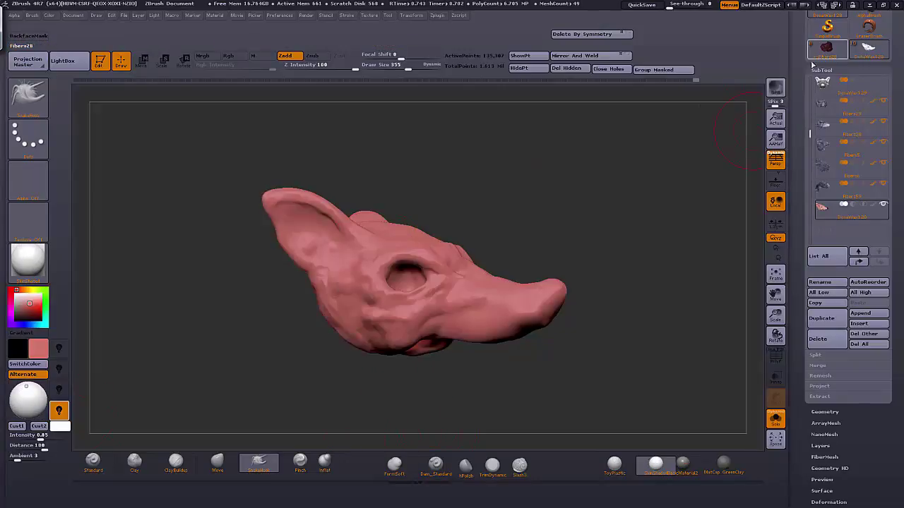
{"action": "key", "text": "shift+r"}
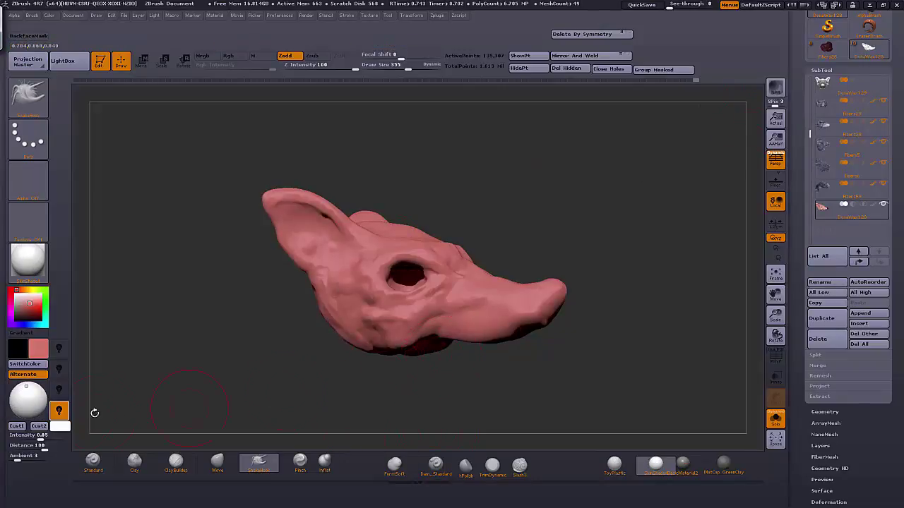
{"action": "left_click", "coordinate": [33, 401]}
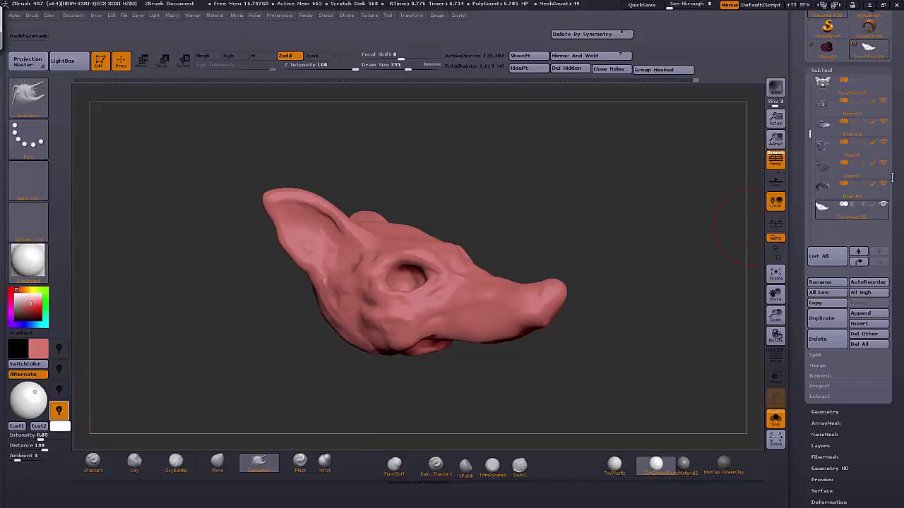
Step: Turn on the head subtool's painted colour and leave Solo mode to show the fur and eyes
{"action": "left_click", "coordinate": [875, 204]}
{"action": "mouse_move", "coordinate": [824, 134]}
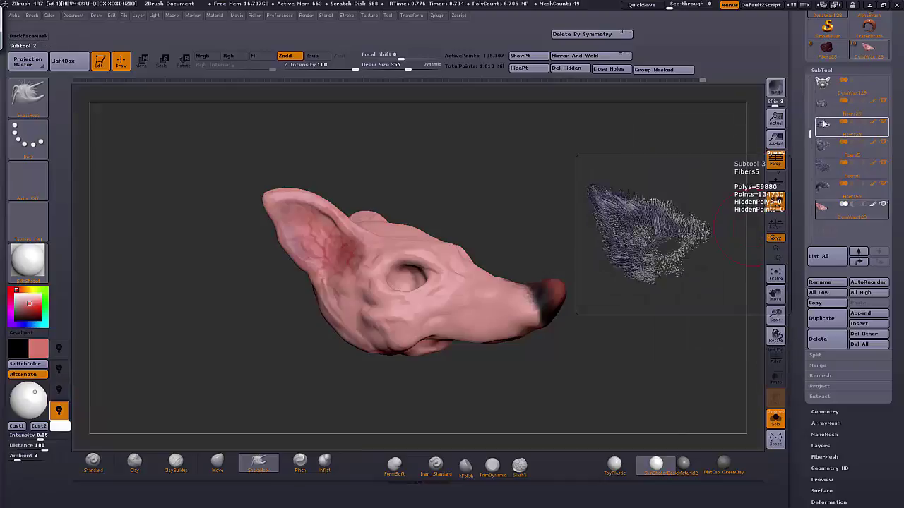
{"action": "left_click", "coordinate": [775, 418]}
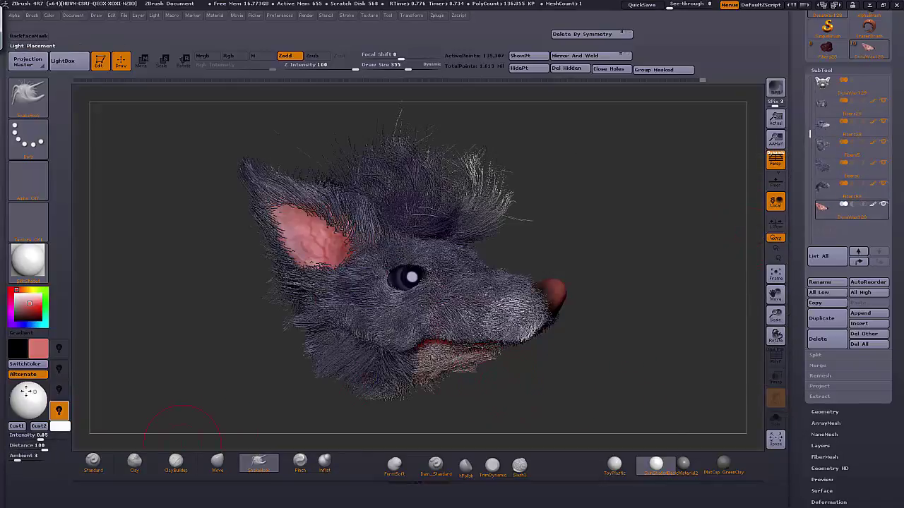
Step: Move the light repeatedly around the light sphere to examine how the fur, eye and ear respond from above, below and both sides
{"action": "left_click", "coordinate": [36, 405]}
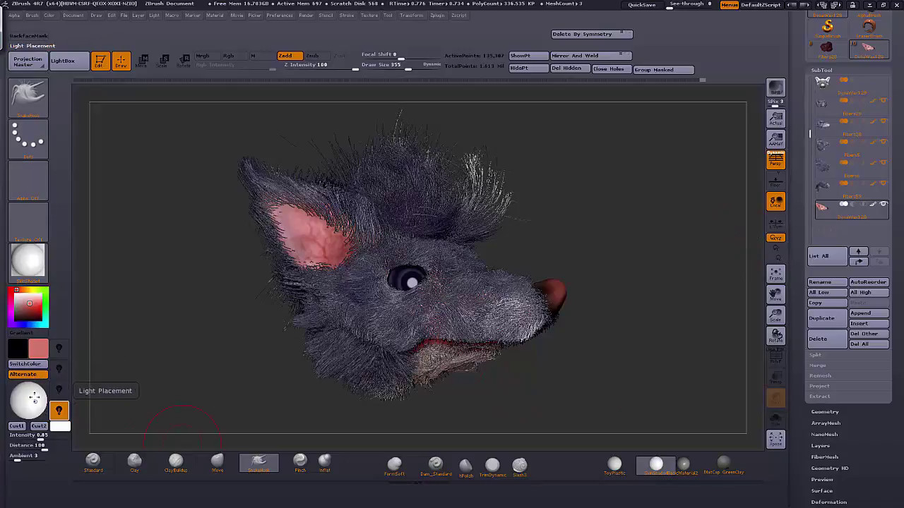
{"action": "left_click", "coordinate": [34, 388]}
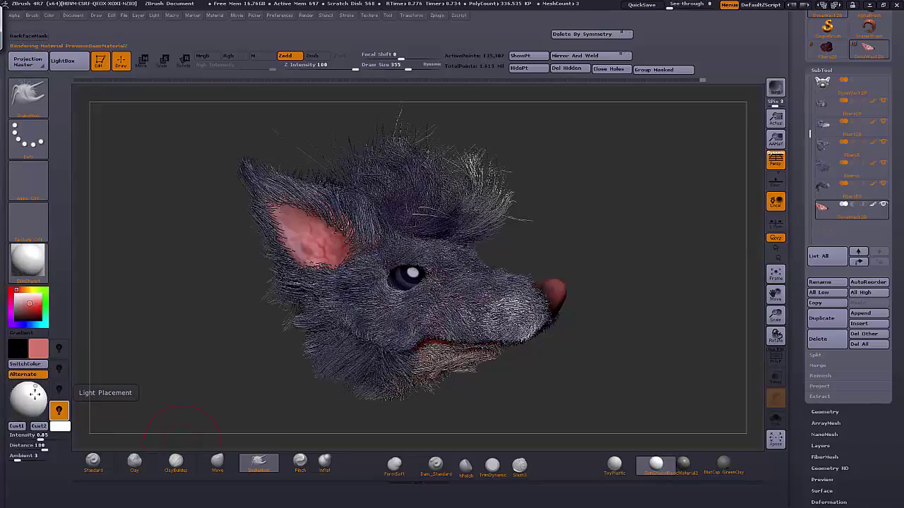
{"action": "left_click", "coordinate": [30, 395]}
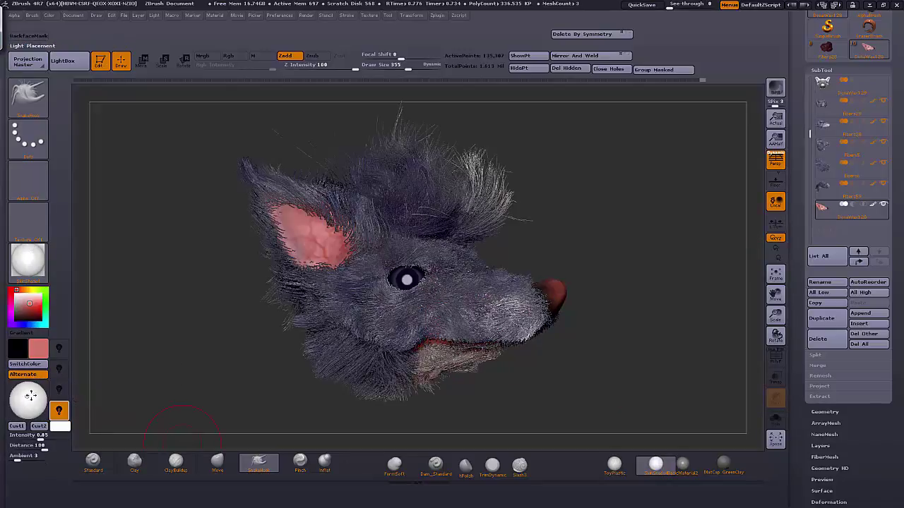
{"action": "left_click", "coordinate": [24, 392]}
{"action": "left_click", "coordinate": [37, 390]}
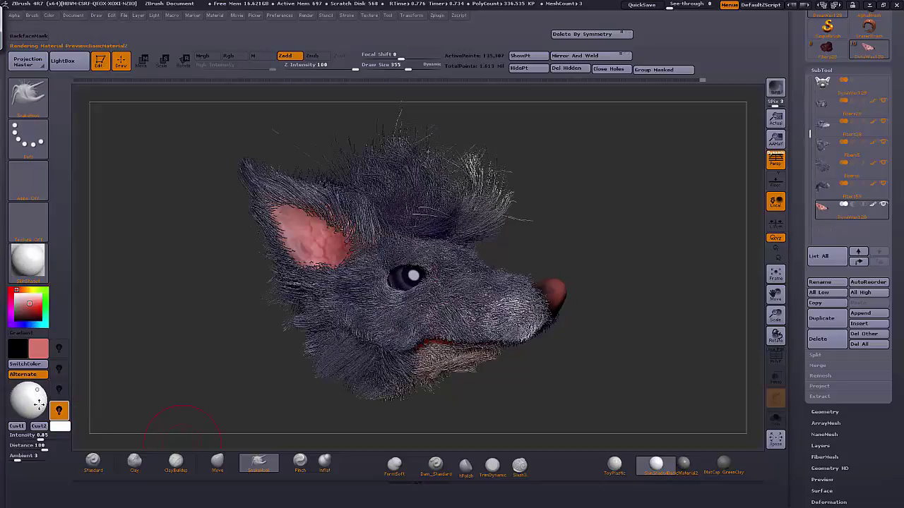
{"action": "left_click", "coordinate": [30, 404]}
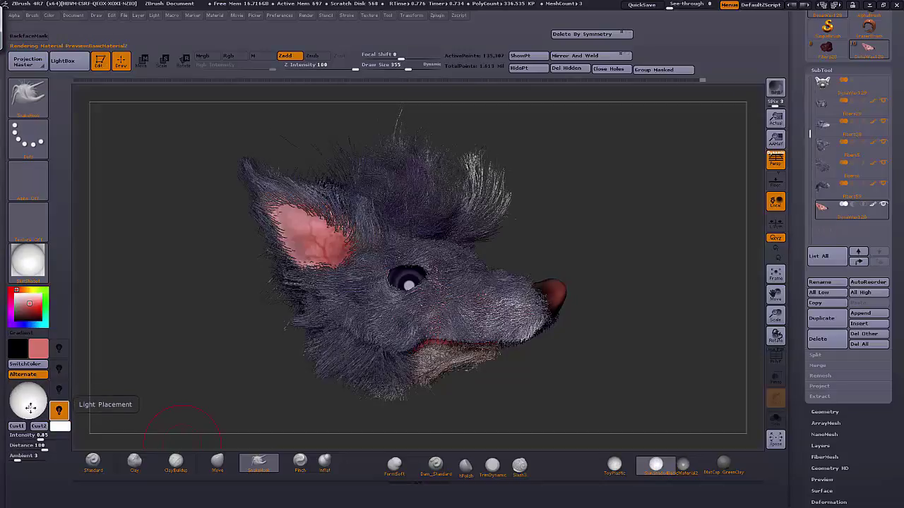
{"action": "left_click", "coordinate": [30, 404]}
{"action": "left_click", "coordinate": [28, 394]}
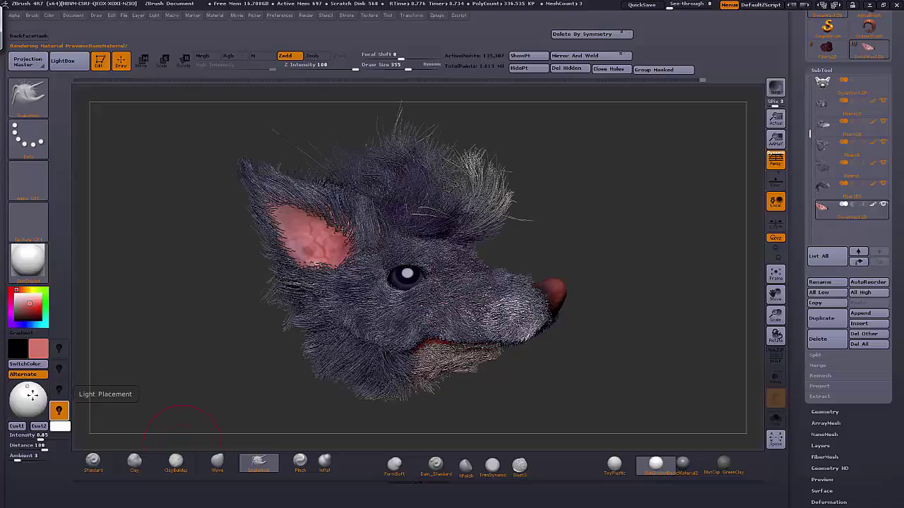
{"action": "left_click", "coordinate": [27, 399]}
{"action": "left_click", "coordinate": [23, 401]}
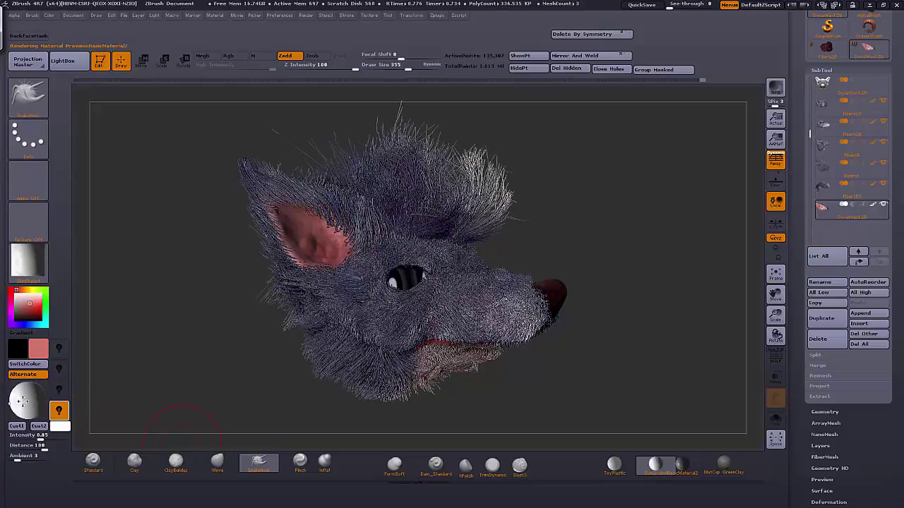
{"action": "left_click", "coordinate": [23, 402]}
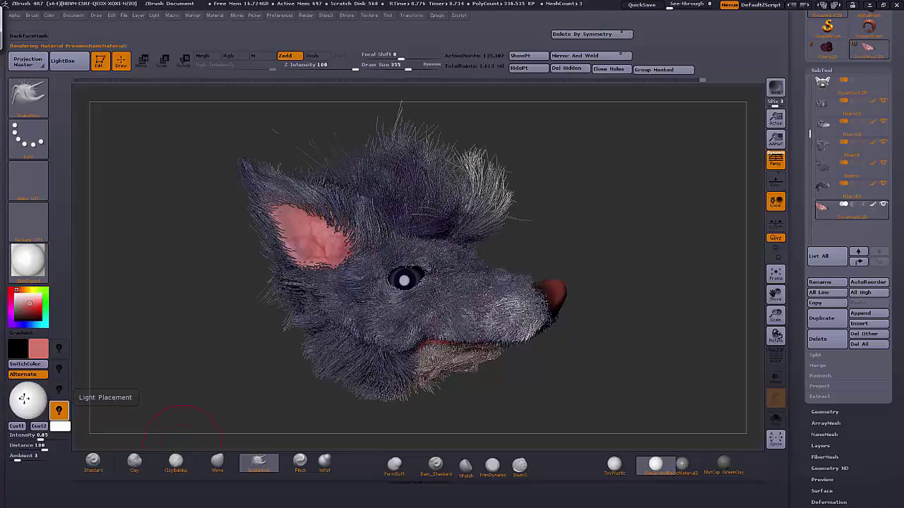
{"action": "left_click", "coordinate": [25, 399]}
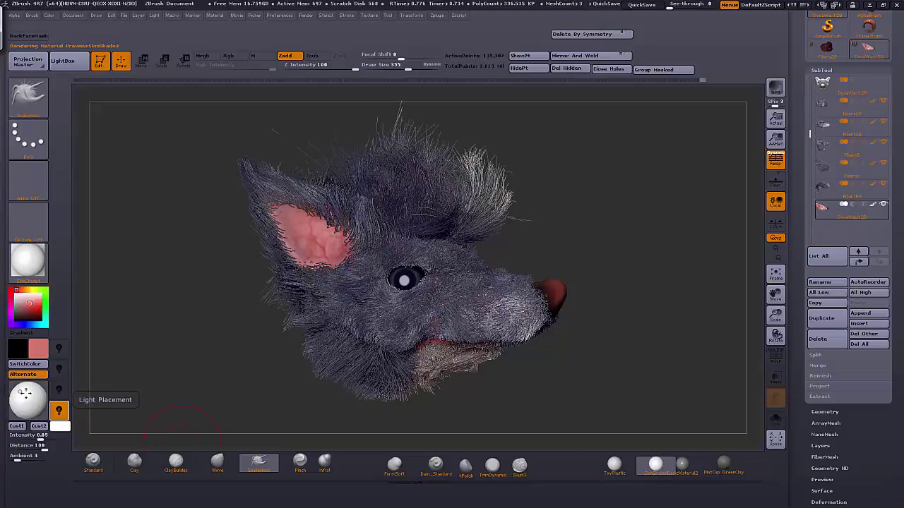
{"action": "left_click", "coordinate": [30, 389]}
{"action": "left_click", "coordinate": [31, 397]}
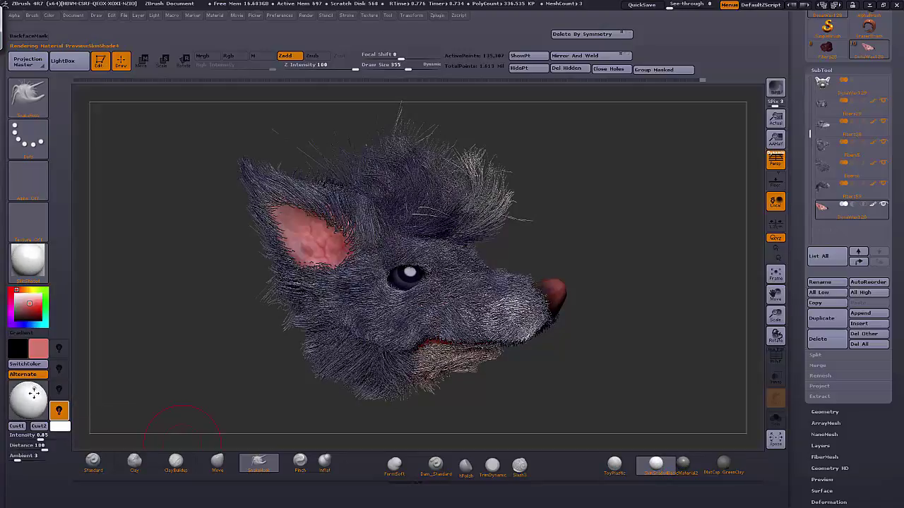
{"action": "left_click_drag", "start_coordinate": [28, 392], "coordinate": [43, 426]}
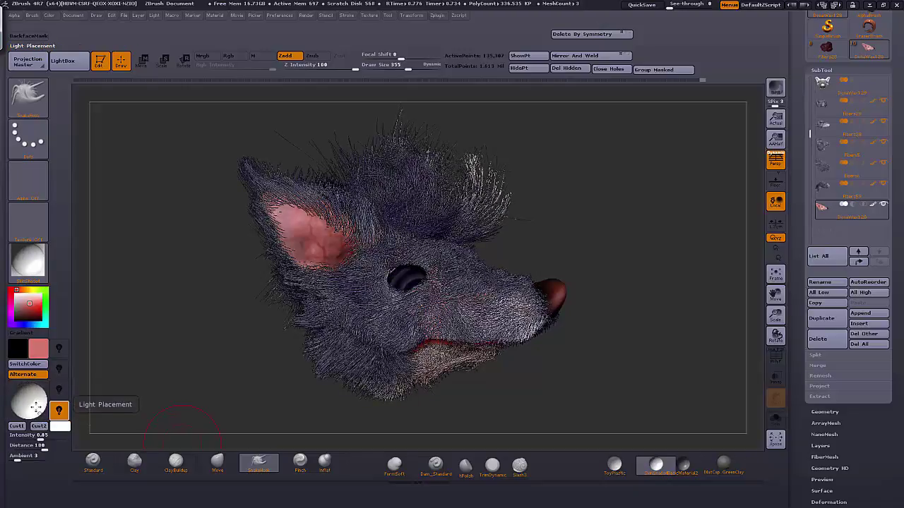
Step: Reposition the light around the centre of the light sphere, ending slightly above and to the right of centre
{"action": "left_click", "coordinate": [29, 392]}
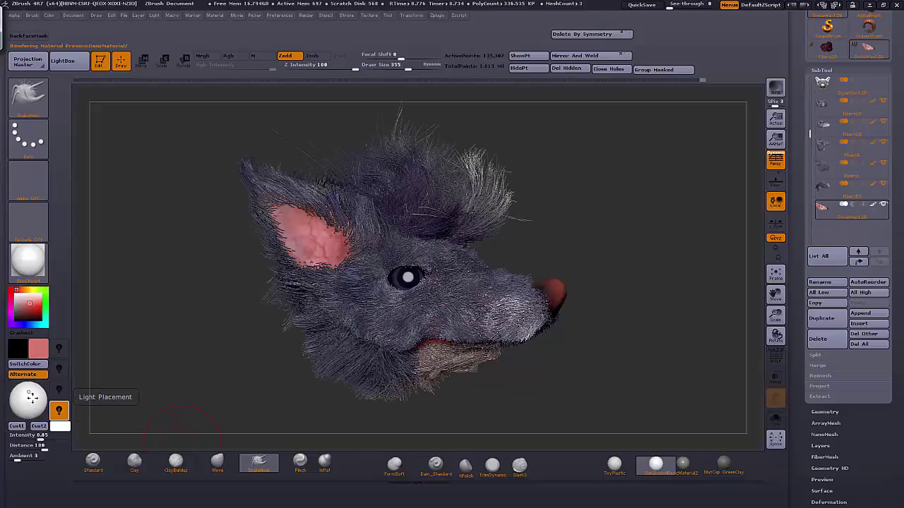
{"action": "left_click", "coordinate": [27, 400]}
{"action": "left_click", "coordinate": [29, 398]}
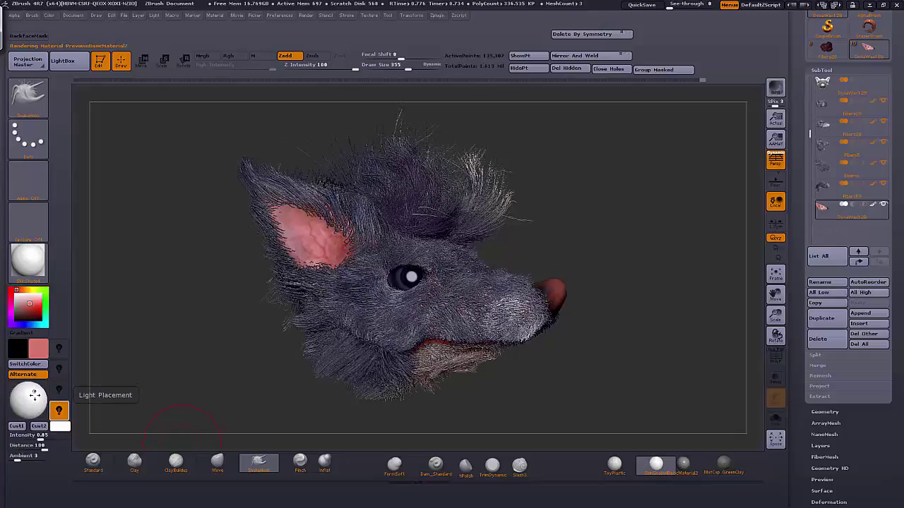
{"action": "left_click", "coordinate": [35, 398]}
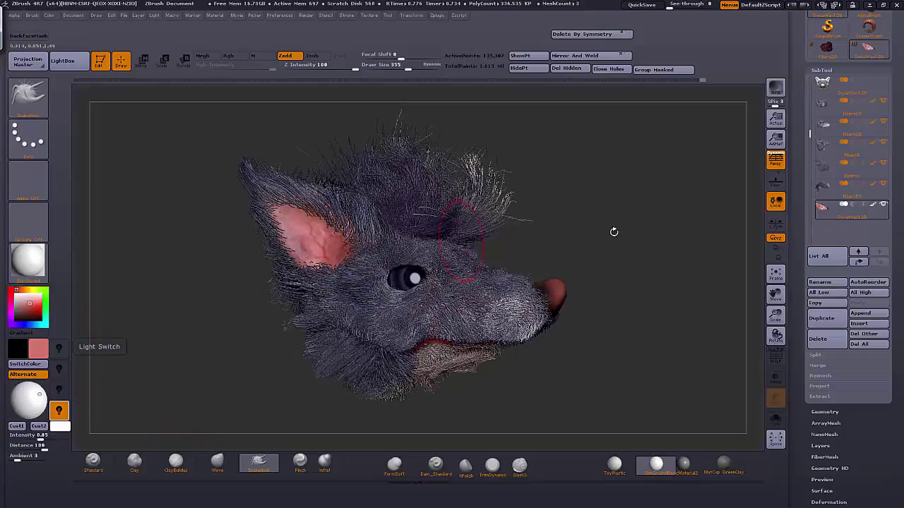
Step: Select the eyes subtool and turn its painted colour back on
{"action": "left_click_drag", "start_coordinate": [810, 133], "coordinate": [811, 101]}
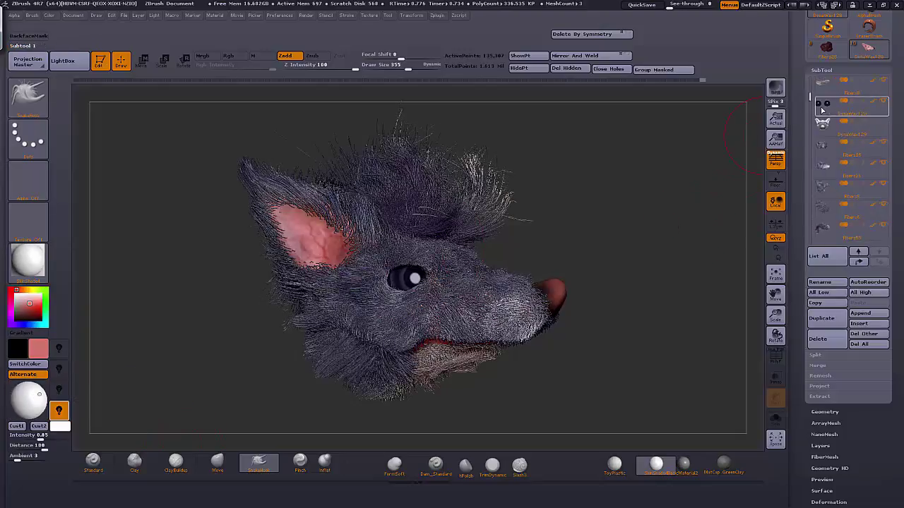
{"action": "left_click", "coordinate": [847, 103]}
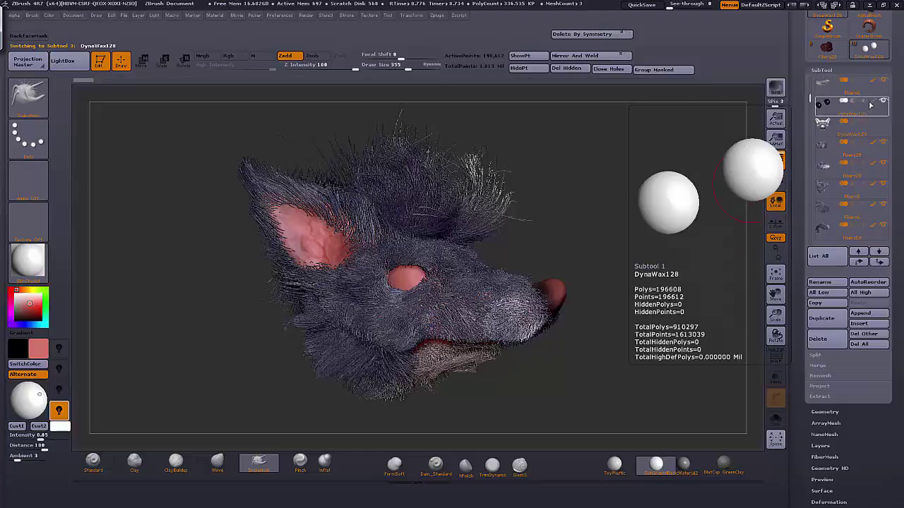
{"action": "left_click_drag", "start_coordinate": [809, 96], "coordinate": [809, 82]}
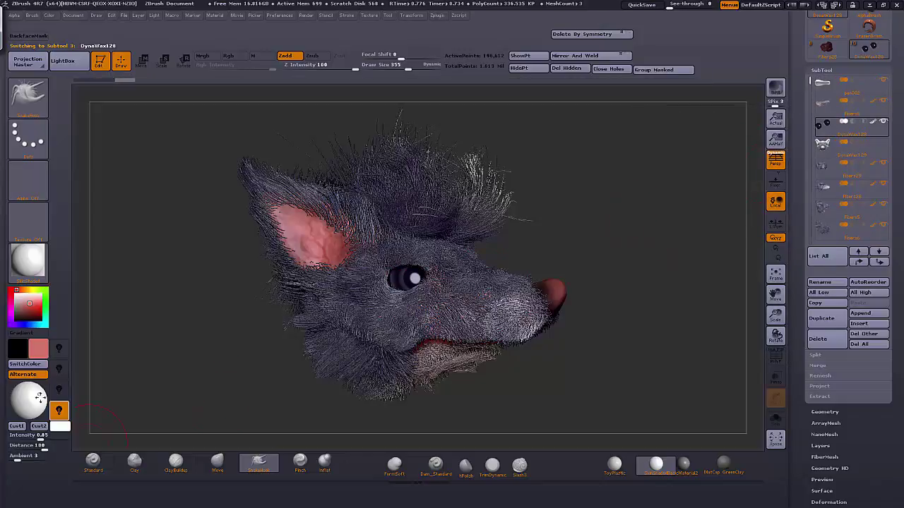
Step: Nudge the light slightly back toward the centre of the light sphere and render the furry head with BPR
{"action": "left_click_drag", "start_coordinate": [40, 395], "coordinate": [35, 393]}
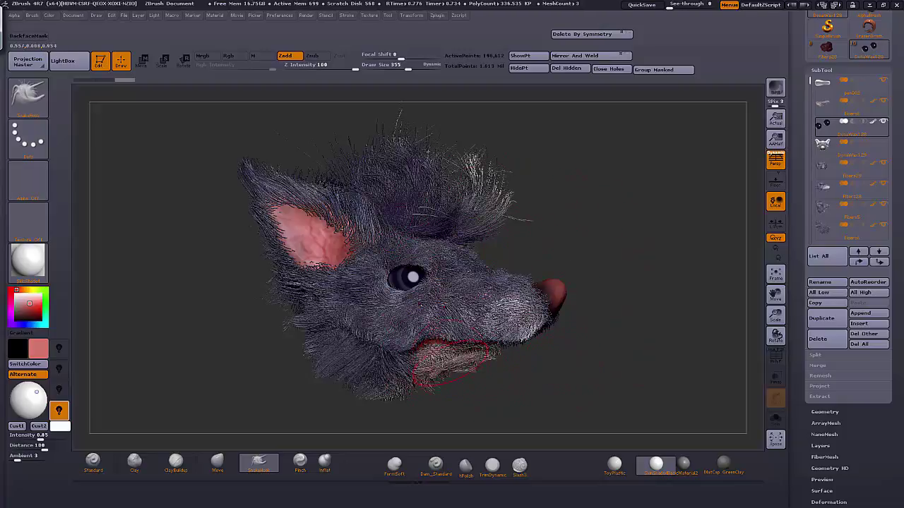
{"action": "left_click", "coordinate": [776, 88]}
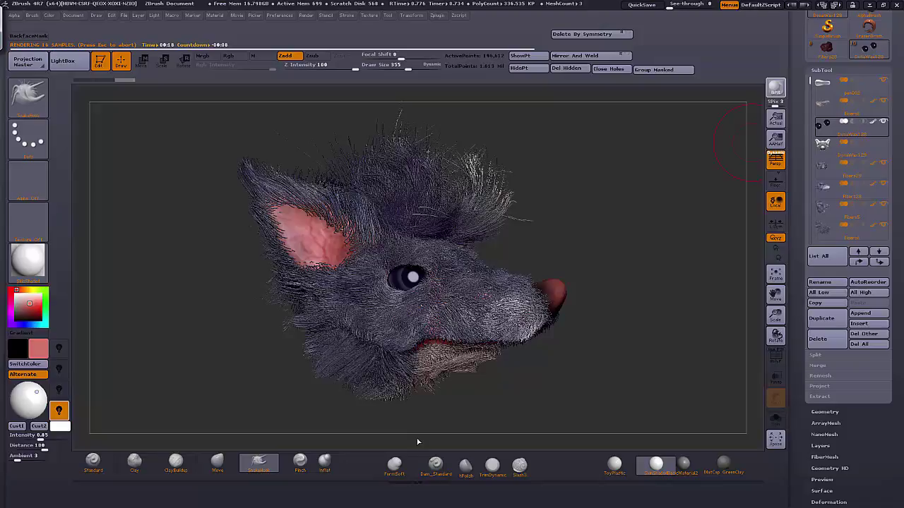
{"action": "key", "text": "Escape"}
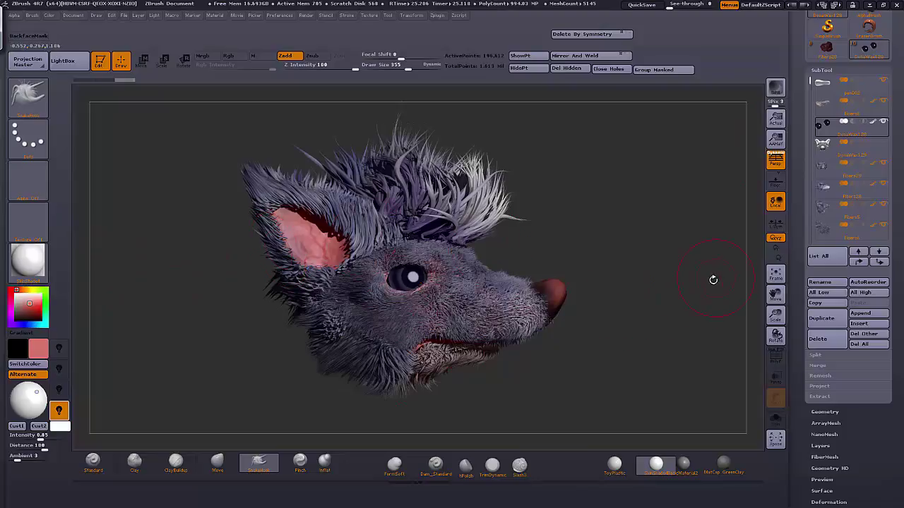
Step: Start exporting the shaded BPR render pass and create and open a new folder named renders inside the fibermesh folder
{"action": "left_click_drag", "start_coordinate": [802, 352], "coordinate": [801, 469]}
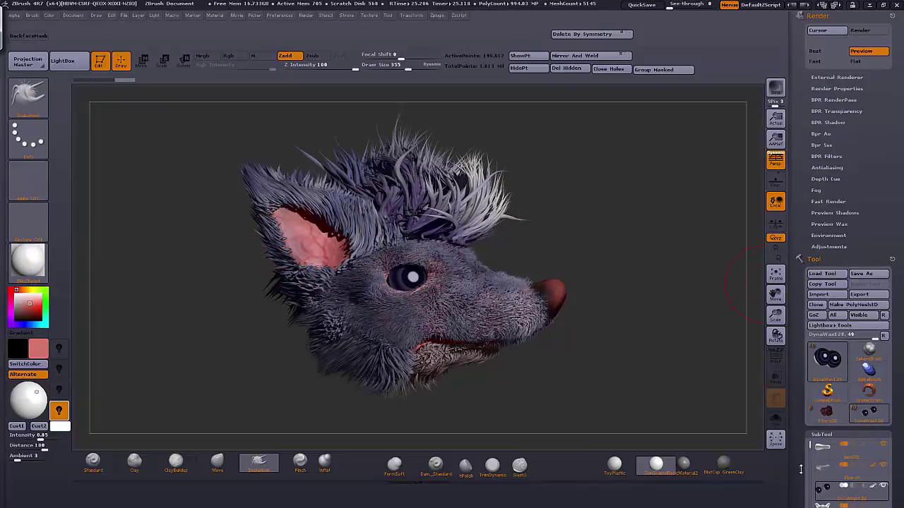
{"action": "left_click", "coordinate": [840, 99]}
{"action": "left_click", "coordinate": [816, 134]}
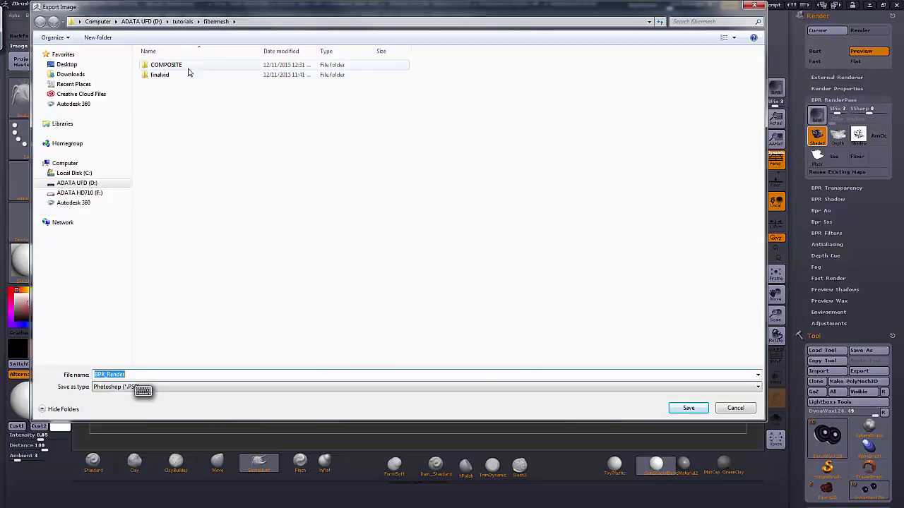
{"action": "right_click", "coordinate": [161, 130]}
{"action": "mouse_move", "coordinate": [135, 222]}
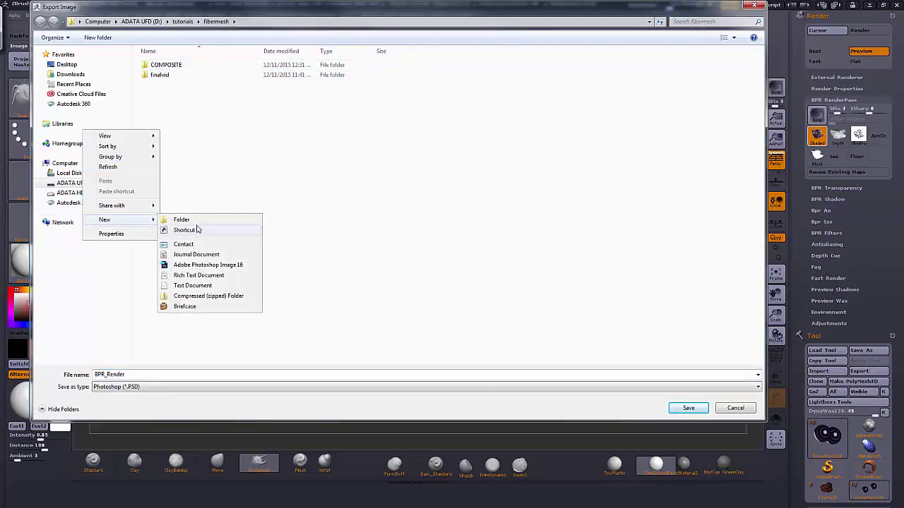
{"action": "left_click", "coordinate": [180, 219]}
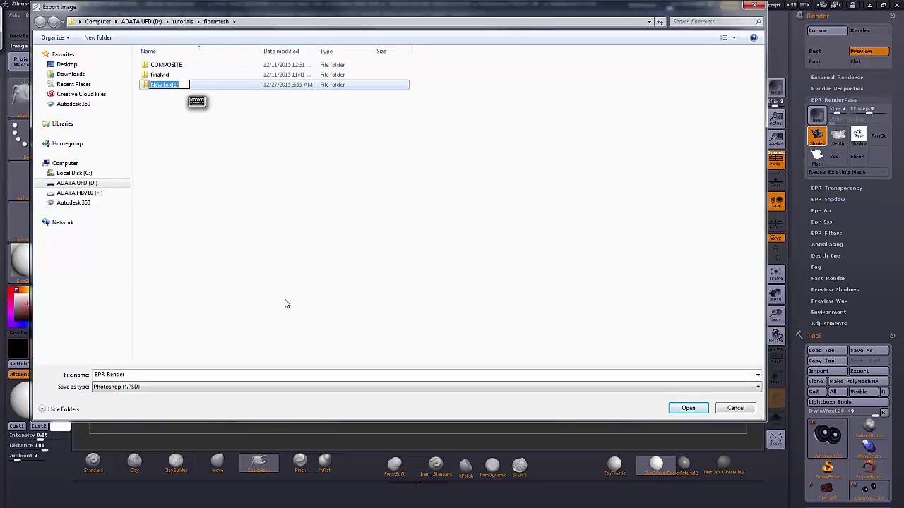
{"action": "type", "text": "rend"}
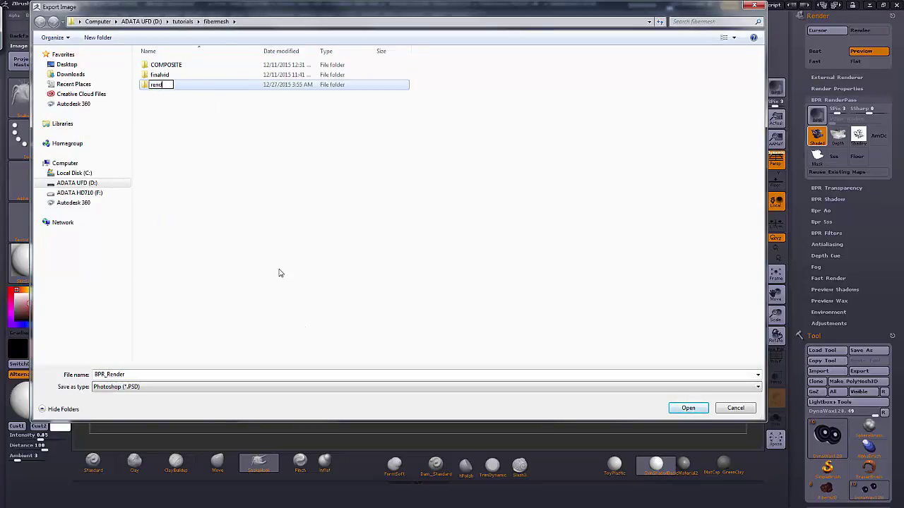
{"action": "type", "text": "ers"}
{"action": "key", "text": "Return"}
{"action": "key", "text": "Return"}
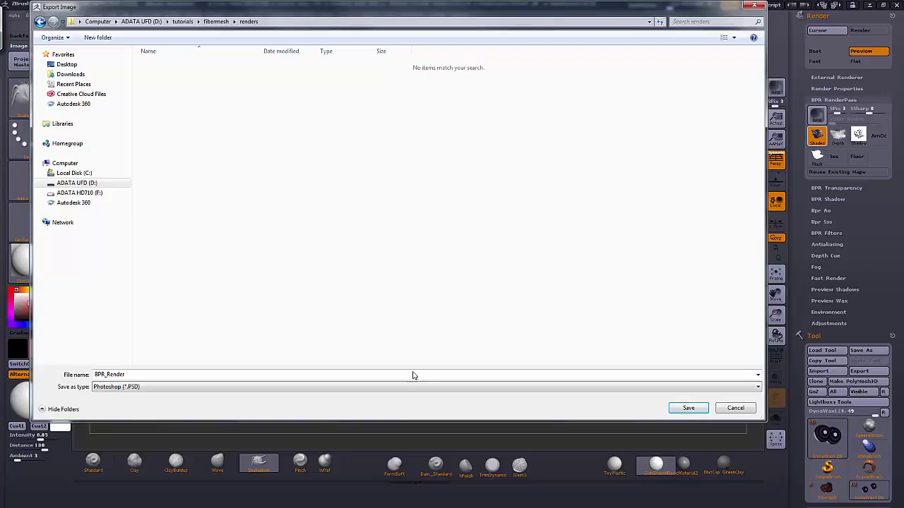
Step: Save the shaded pass as BPR_Render in TIFF format
{"action": "left_click", "coordinate": [237, 387]}
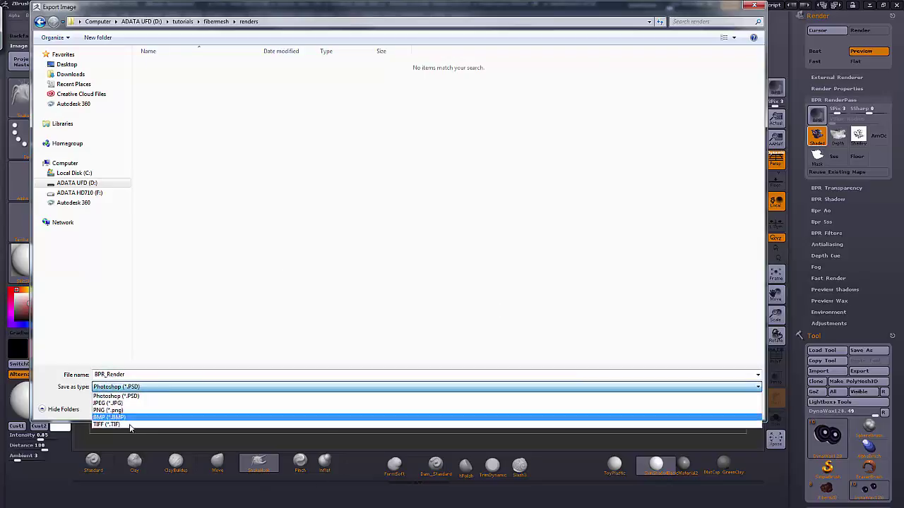
{"action": "left_click", "coordinate": [136, 426]}
{"action": "left_click", "coordinate": [687, 409]}
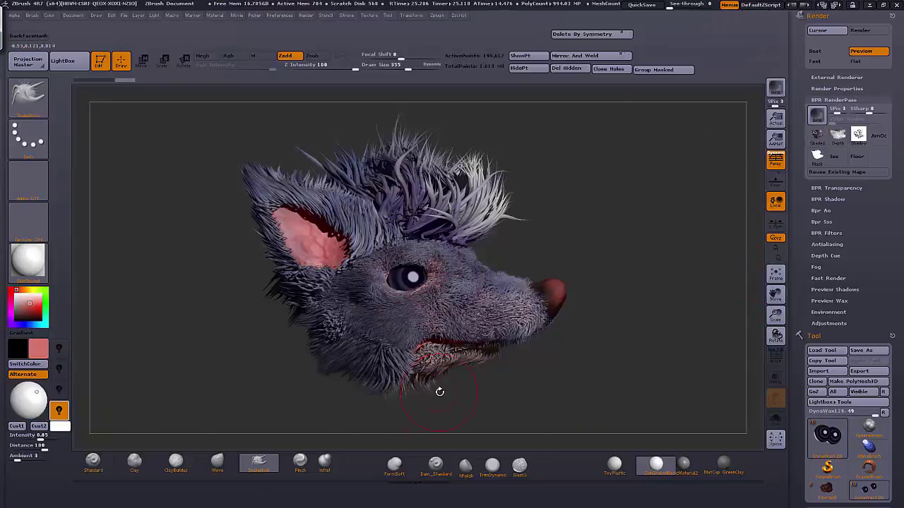
Step: Switch to Photoshop and open BPR_Render.tif from the tutorials/fibermesh/renders folder on the D: drive
{"action": "key", "text": "alt+Tab"}
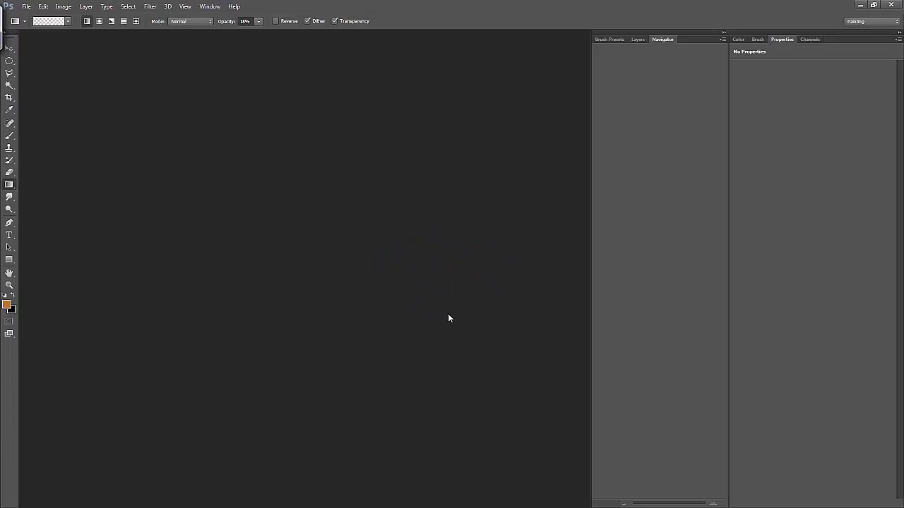
{"action": "left_click", "coordinate": [28, 7]}
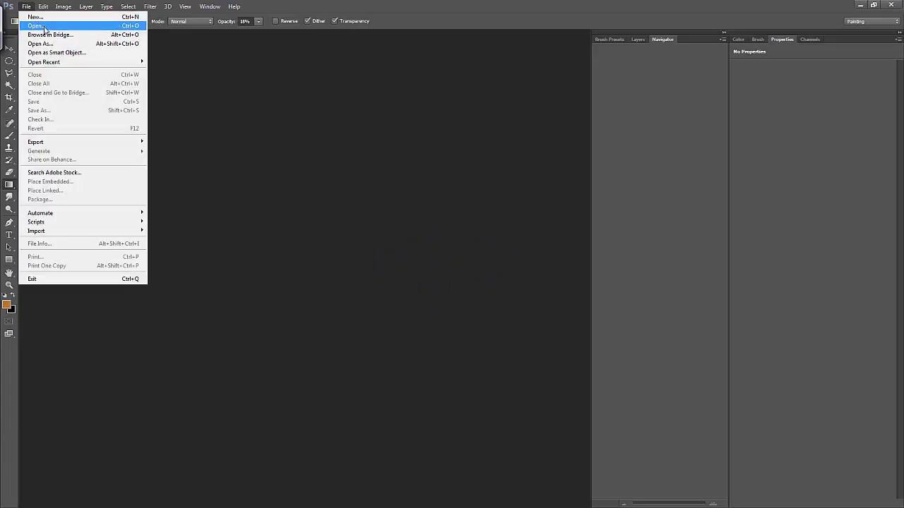
{"action": "left_click", "coordinate": [42, 24]}
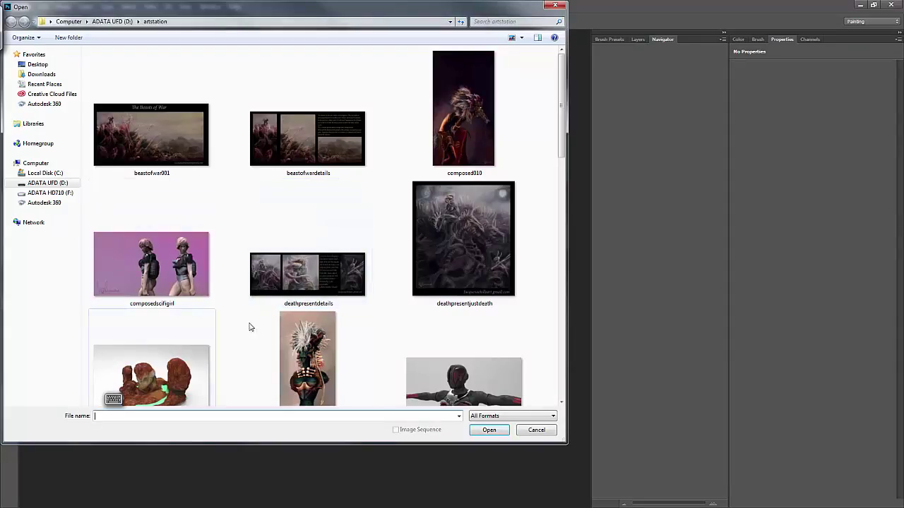
{"action": "left_click", "coordinate": [50, 183]}
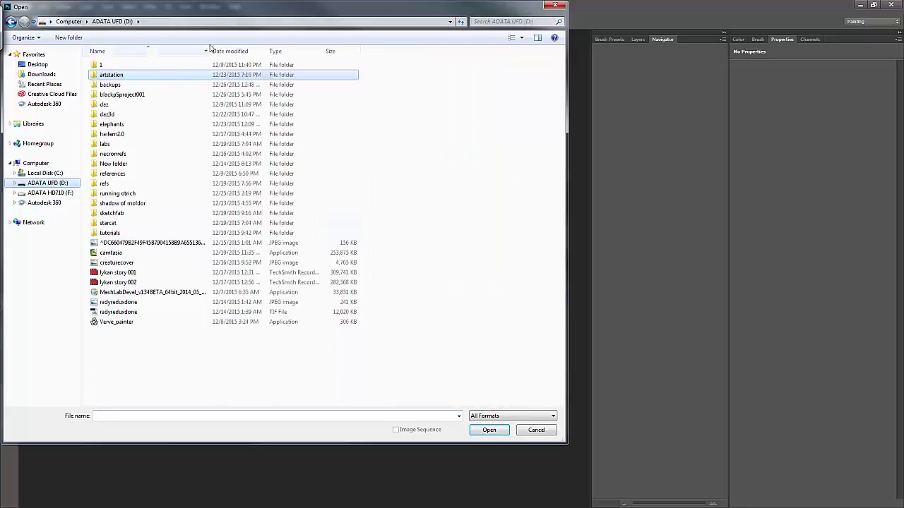
{"action": "double_click", "coordinate": [121, 233]}
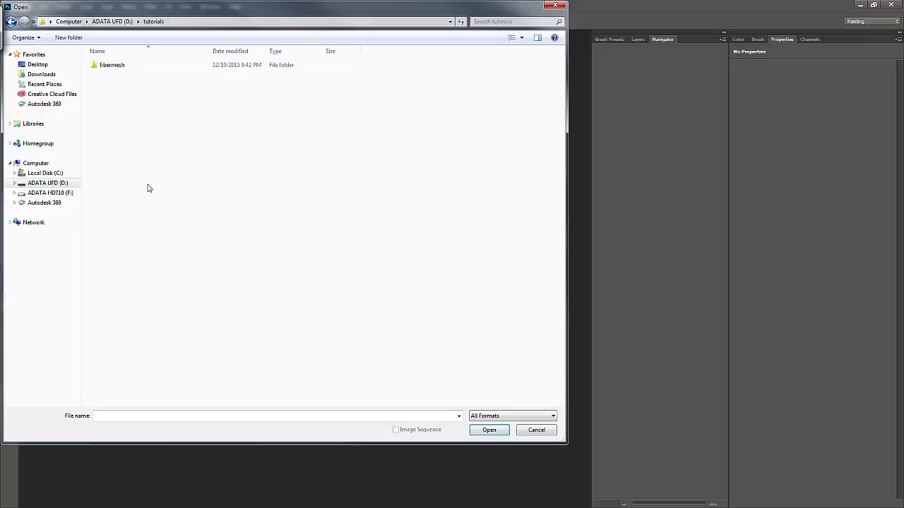
{"action": "double_click", "coordinate": [140, 71]}
{"action": "double_click", "coordinate": [121, 83]}
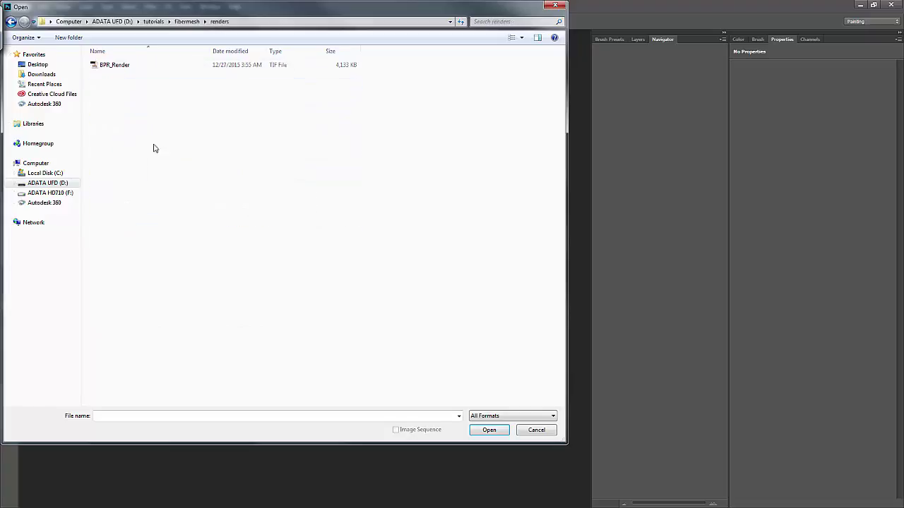
{"action": "double_click", "coordinate": [141, 65]}
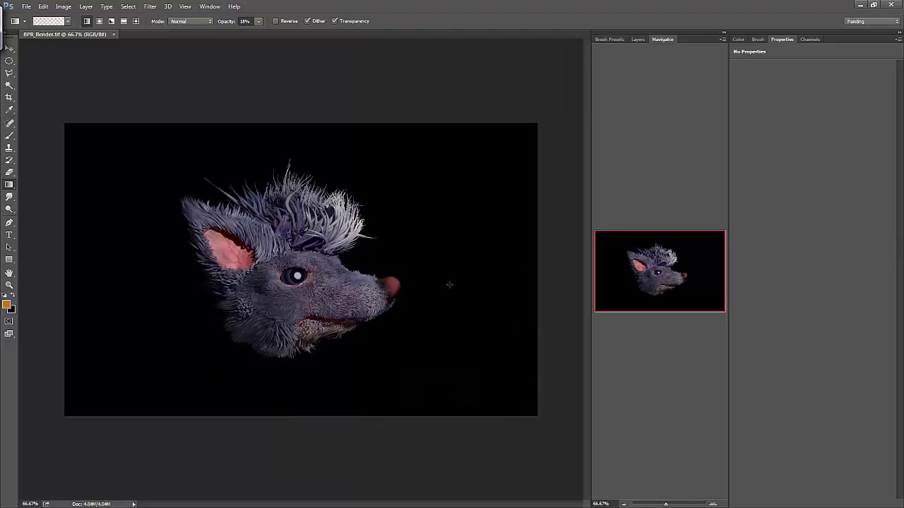
Step: Examine the exported render up close, checking the snout, eye, hair tuft, ear and jaw, and then the whole head
{"action": "scroll", "coordinate": [449, 285], "scroll_direction": "up", "scroll_amount": 5, "text": "alt"}
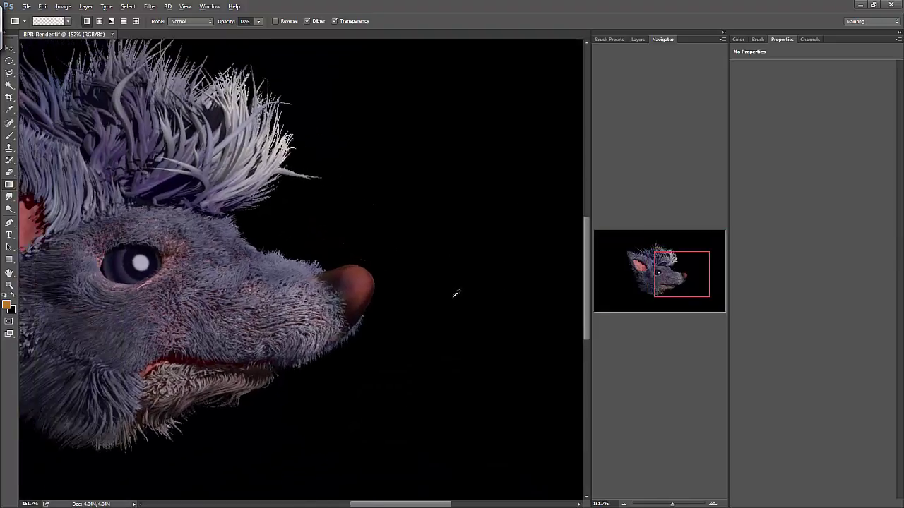
{"action": "scroll", "coordinate": [456, 293], "scroll_direction": "down", "scroll_amount": 4, "text": "alt"}
{"action": "scroll", "coordinate": [452, 319], "scroll_direction": "up", "scroll_amount": 6, "text": "alt"}
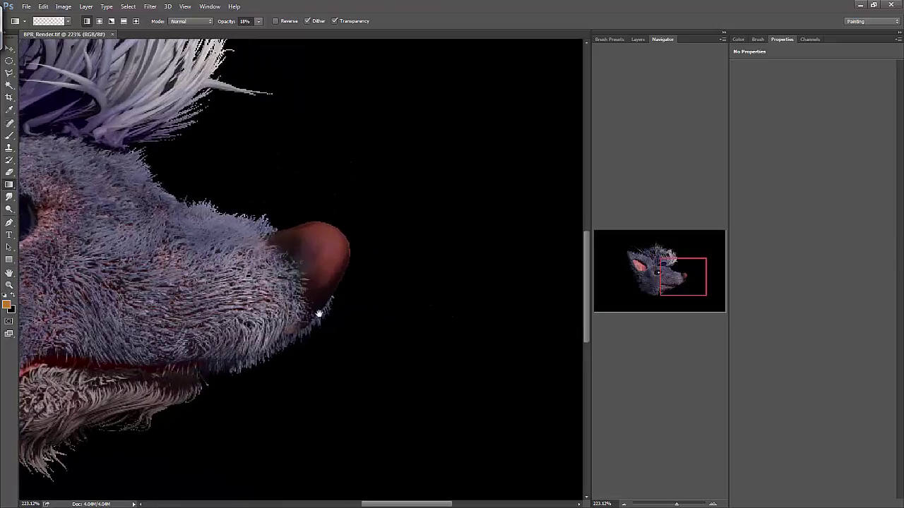
{"action": "left_click_drag", "start_coordinate": [319, 314], "coordinate": [486, 314]}
{"action": "left_click_drag", "start_coordinate": [339, 296], "coordinate": [429, 302]}
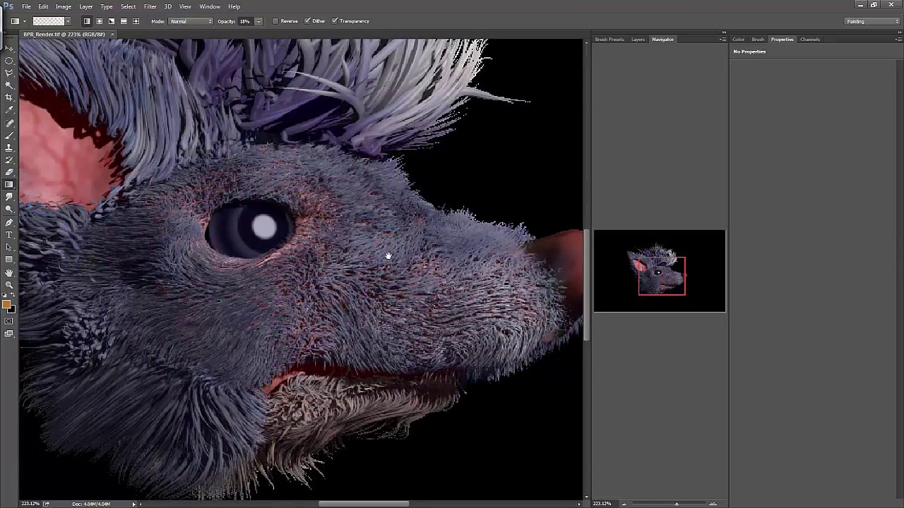
{"action": "left_click_drag", "start_coordinate": [388, 257], "coordinate": [452, 287]}
{"action": "left_click_drag", "start_coordinate": [458, 201], "coordinate": [377, 345]}
{"action": "left_click_drag", "start_coordinate": [420, 240], "coordinate": [463, 236]}
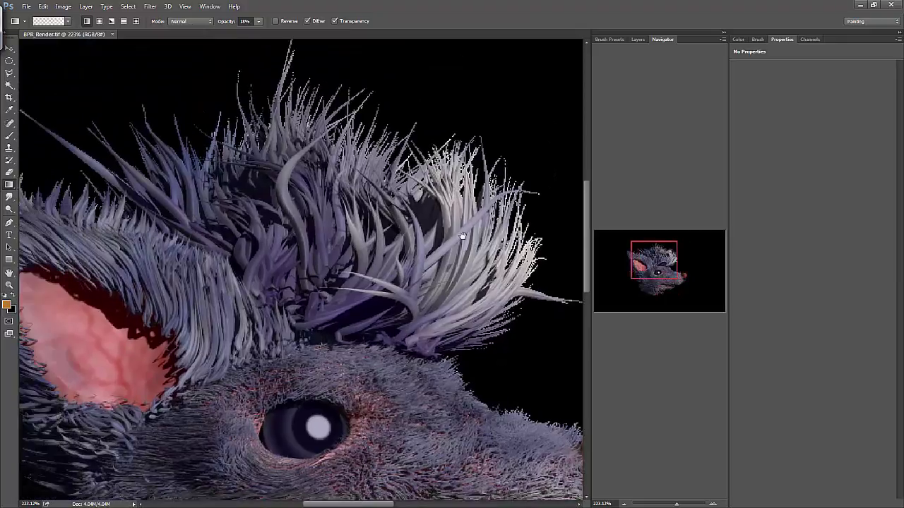
{"action": "left_click_drag", "start_coordinate": [416, 308], "coordinate": [297, 252]}
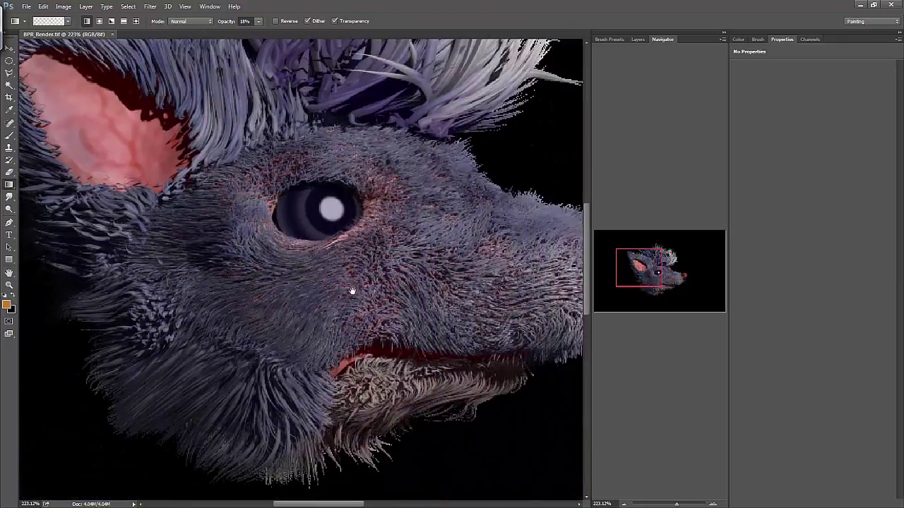
{"action": "scroll", "coordinate": [437, 315], "scroll_direction": "down", "scroll_amount": 5, "text": "alt"}
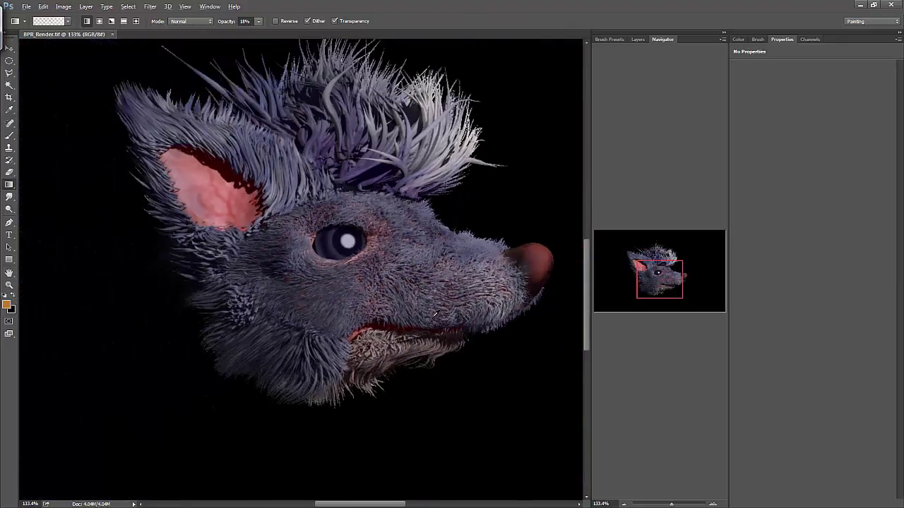
{"action": "scroll", "coordinate": [439, 318], "scroll_direction": "down", "scroll_amount": 2, "text": "alt"}
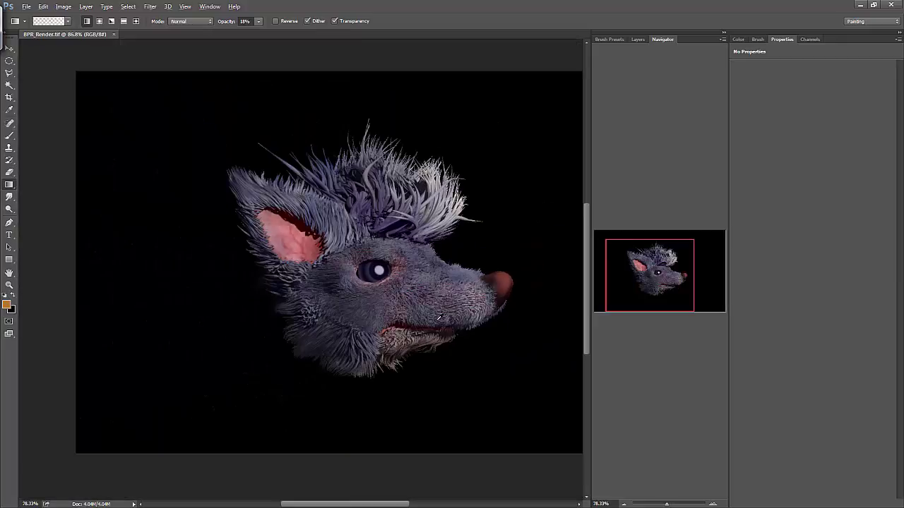
{"action": "scroll", "coordinate": [439, 318], "scroll_direction": "down", "scroll_amount": 2, "text": "alt"}
{"action": "scroll", "coordinate": [389, 245], "scroll_direction": "up", "scroll_amount": 3, "text": "alt"}
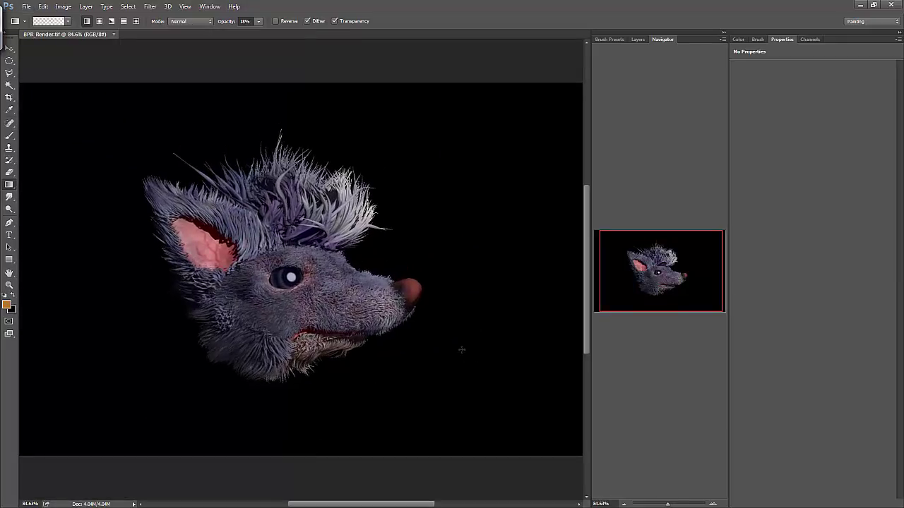
{"action": "scroll", "coordinate": [446, 351], "scroll_direction": "up", "scroll_amount": 2, "text": "alt"}
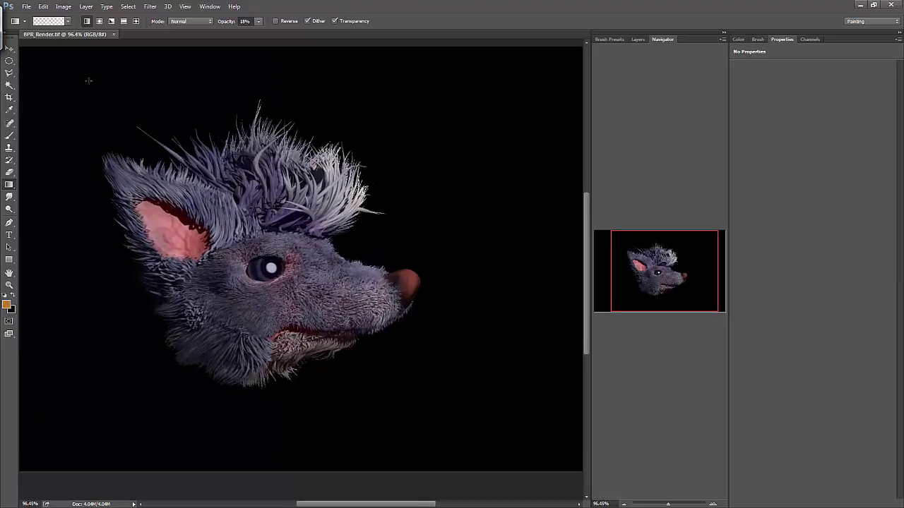
Step: Switch back to ZBrush and rotate the furry head slightly out of its rendered view
{"action": "left_click", "coordinate": [860, 5]}
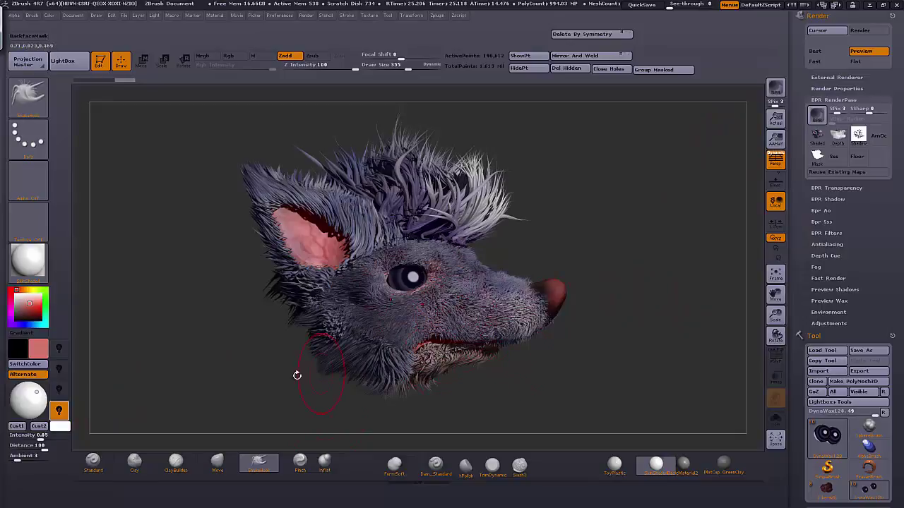
{"action": "left_click", "coordinate": [641, 251]}
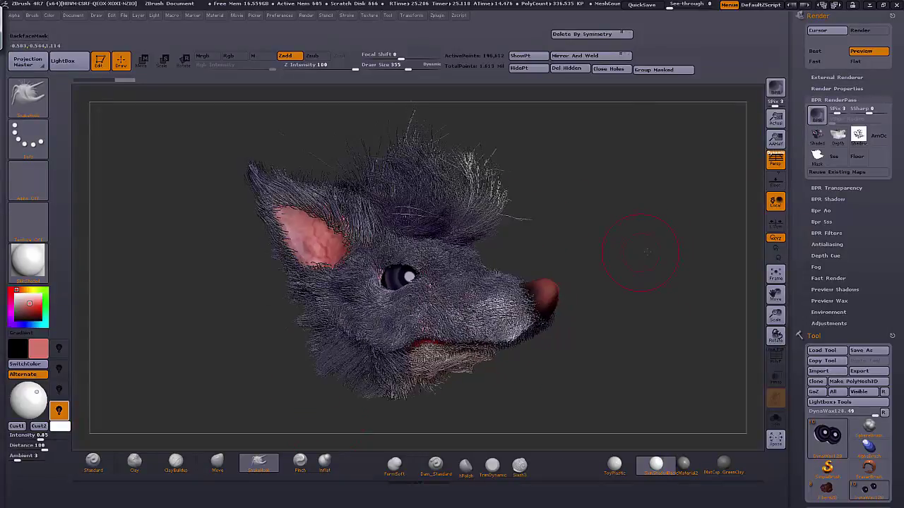
Step: Double the size of the document and accept the resize that cannot be undone
{"action": "left_click", "coordinate": [73, 14]}
{"action": "left_click", "coordinate": [149, 170]}
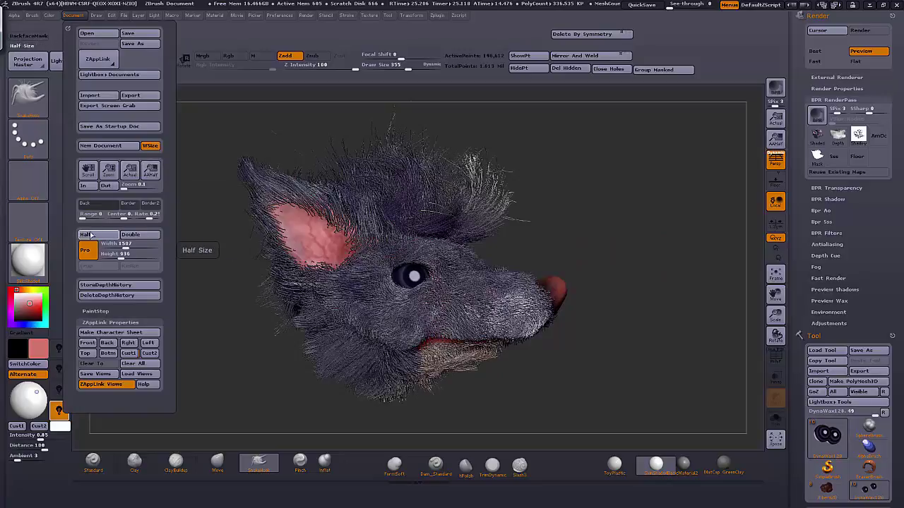
{"action": "left_click", "coordinate": [131, 234]}
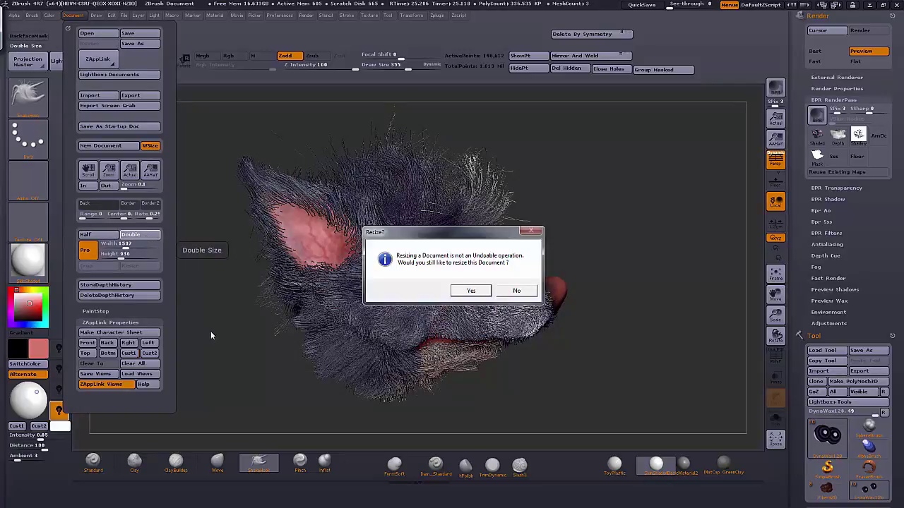
{"action": "left_click", "coordinate": [471, 290]}
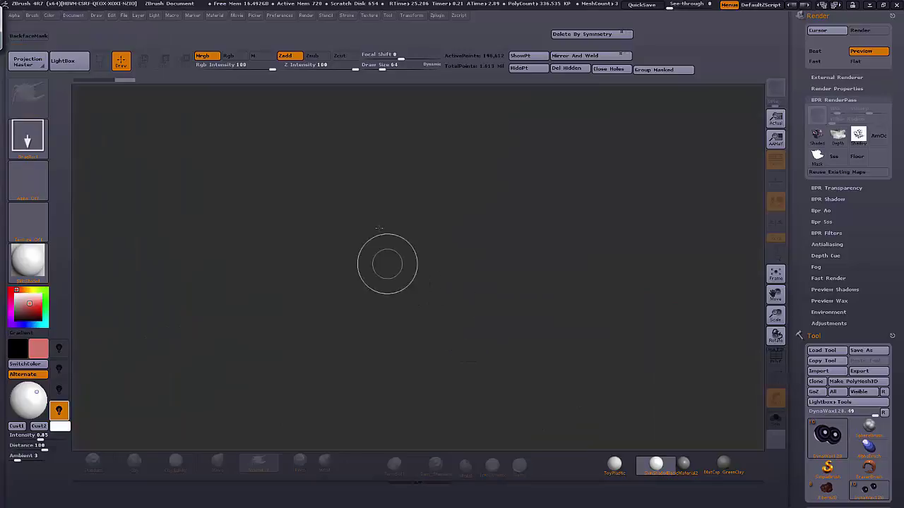
Step: Draw the furry head onto the enlarged canvas, make it editable and frame the whole head in side view
{"action": "left_click_drag", "start_coordinate": [379, 228], "coordinate": [125, 94]}
{"action": "key", "text": "t"}
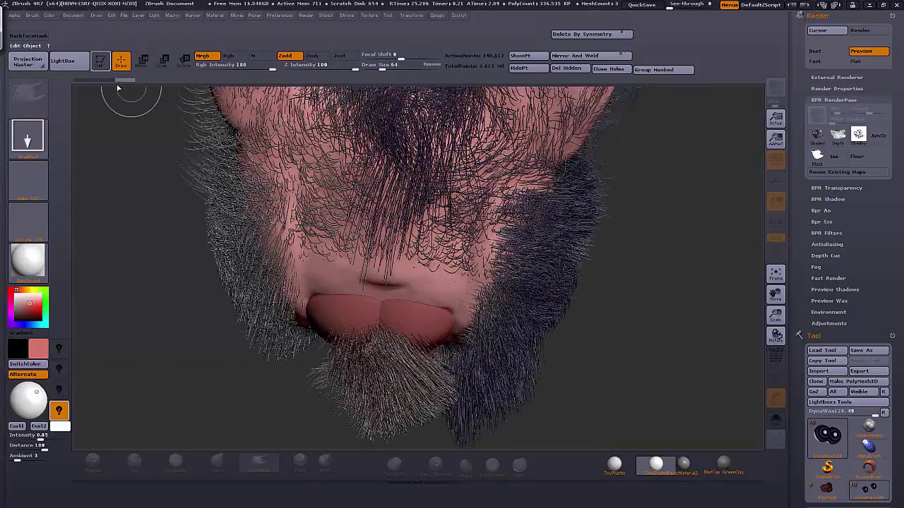
{"action": "left_click_drag", "start_coordinate": [658, 349], "coordinate": [445, 381]}
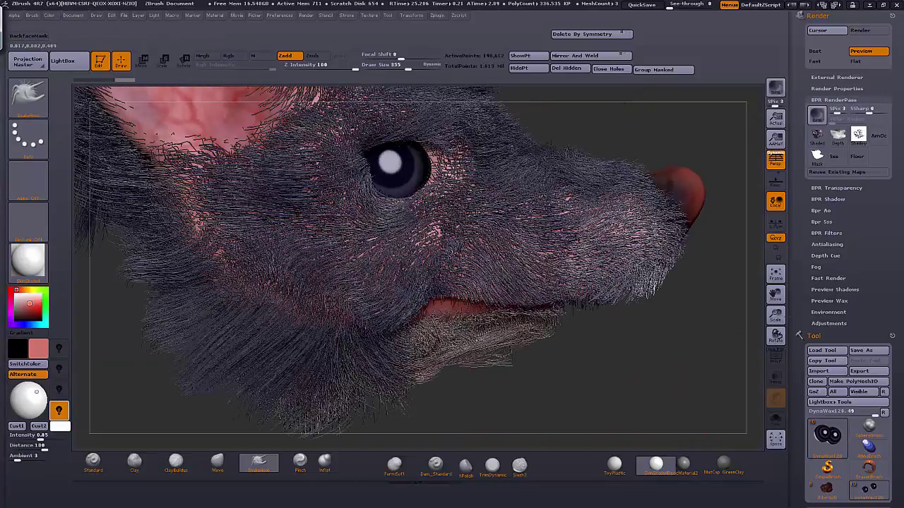
{"action": "left_click_drag", "start_coordinate": [773, 317], "coordinate": [774, 298]}
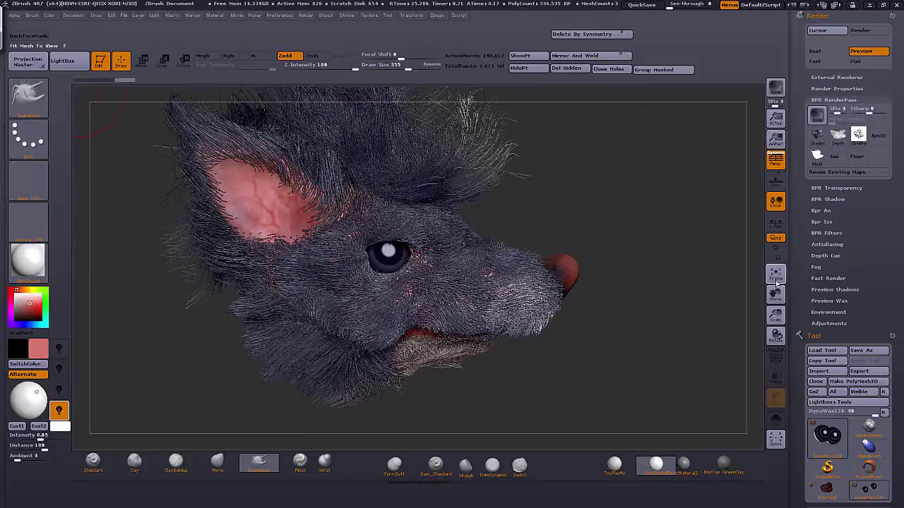
{"action": "left_click", "coordinate": [776, 276]}
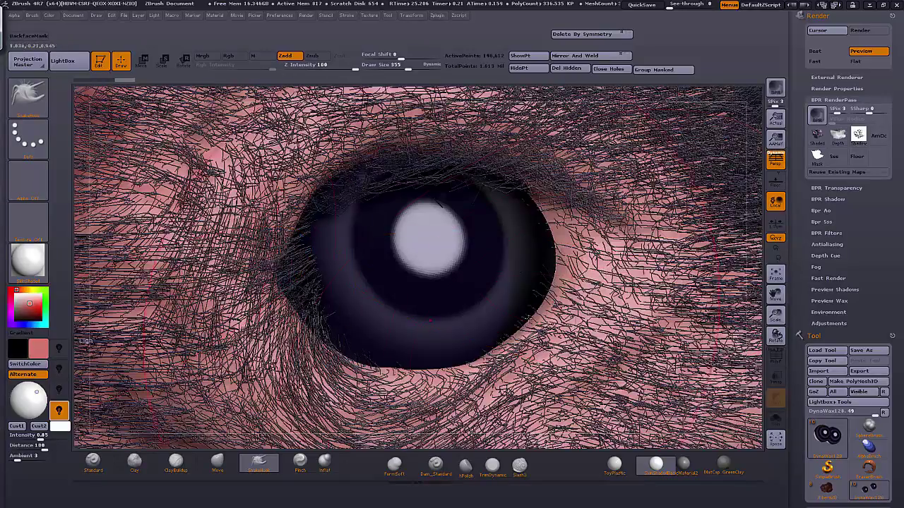
{"action": "left_click", "coordinate": [776, 276]}
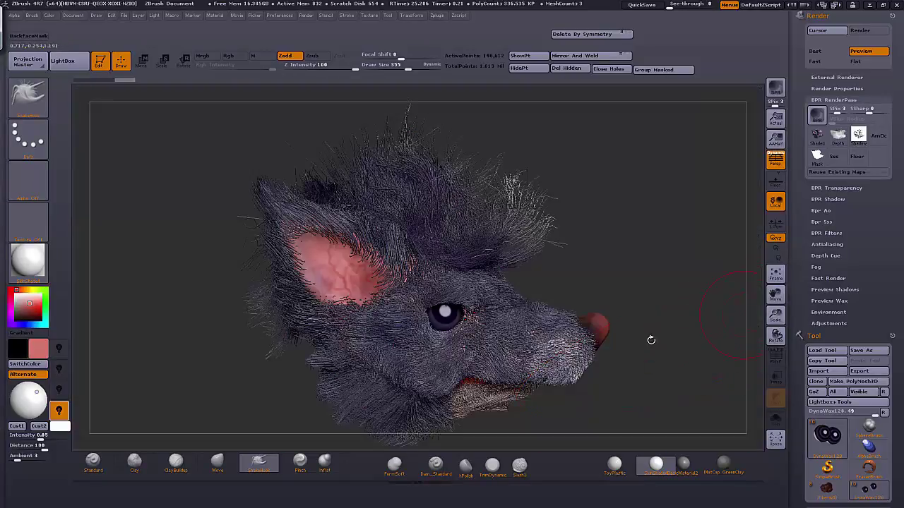
Step: Rotate, move and scale the furry head so it fits inside the safe frame, and render it with BPR
{"action": "left_click", "coordinate": [17, 427]}
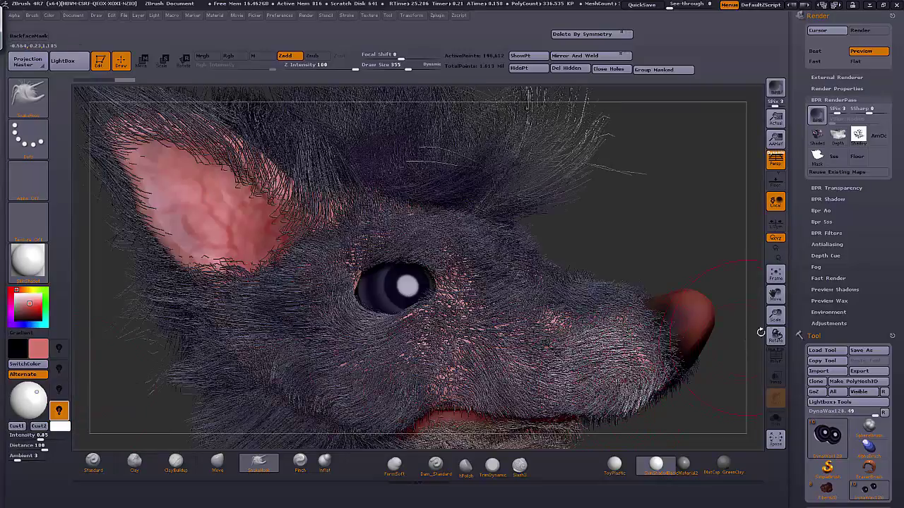
{"action": "left_click_drag", "start_coordinate": [775, 314], "coordinate": [772, 287]}
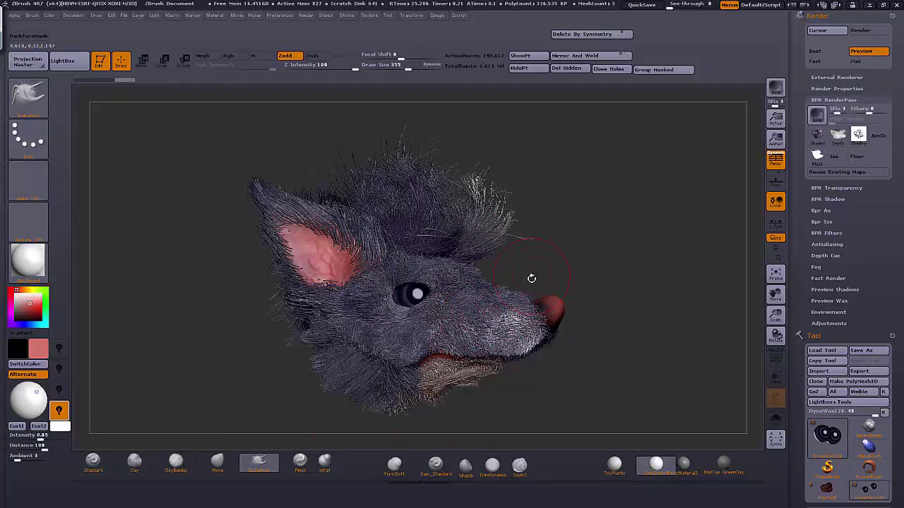
{"action": "left_click_drag", "start_coordinate": [776, 295], "coordinate": [776, 317]}
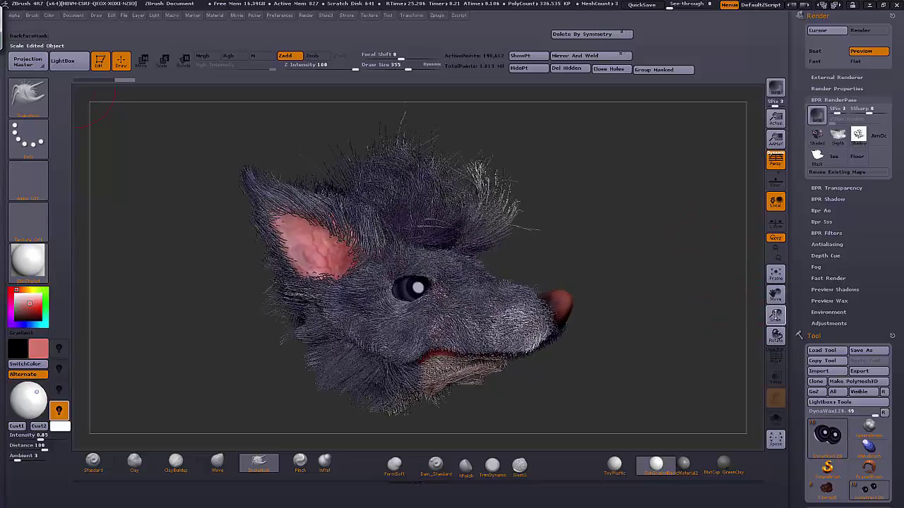
{"action": "left_click_drag", "start_coordinate": [776, 315], "coordinate": [764, 210]}
{"action": "left_click_drag", "start_coordinate": [759, 335], "coordinate": [762, 258]}
{"action": "mouse_move", "coordinate": [772, 317]}
{"action": "left_mouse_down"}
{"action": "mouse_move", "coordinate": [771, 279]}
{"action": "mouse_move", "coordinate": [774, 378]}
{"action": "mouse_move", "coordinate": [773, 300]}
{"action": "mouse_move", "coordinate": [775, 317]}
{"action": "left_mouse_up"}
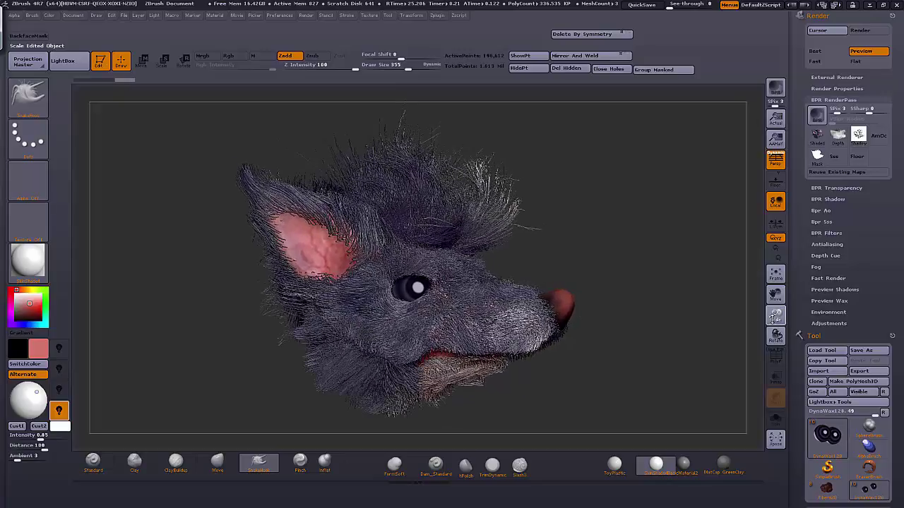
{"action": "key", "text": "shift+r"}
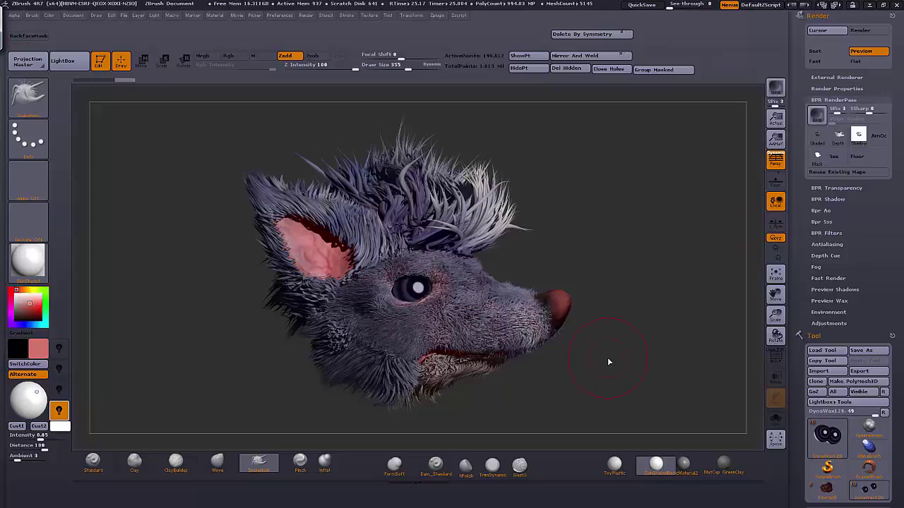
Step: Zoom the document view to about 0.33 so the whole enlarged canvas is shown
{"action": "mouse_move", "coordinate": [816, 135]}
{"action": "left_click", "coordinate": [74, 15]}
{"action": "left_click", "coordinate": [78, 15]}
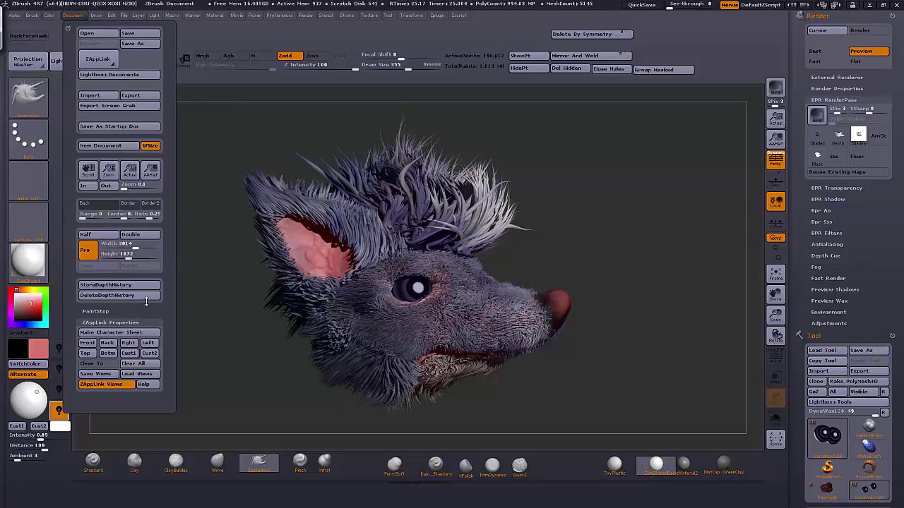
{"action": "left_click", "coordinate": [101, 243]}
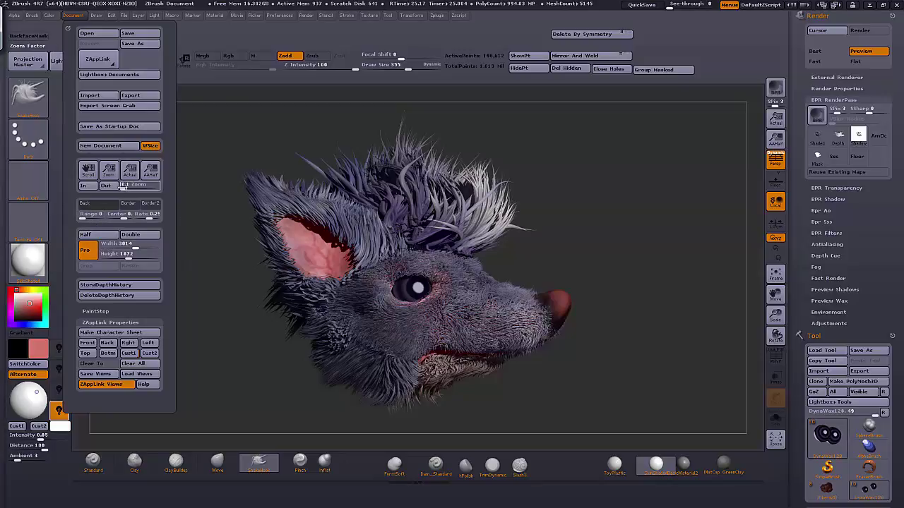
{"action": "left_click_drag", "start_coordinate": [123, 186], "coordinate": [136, 186]}
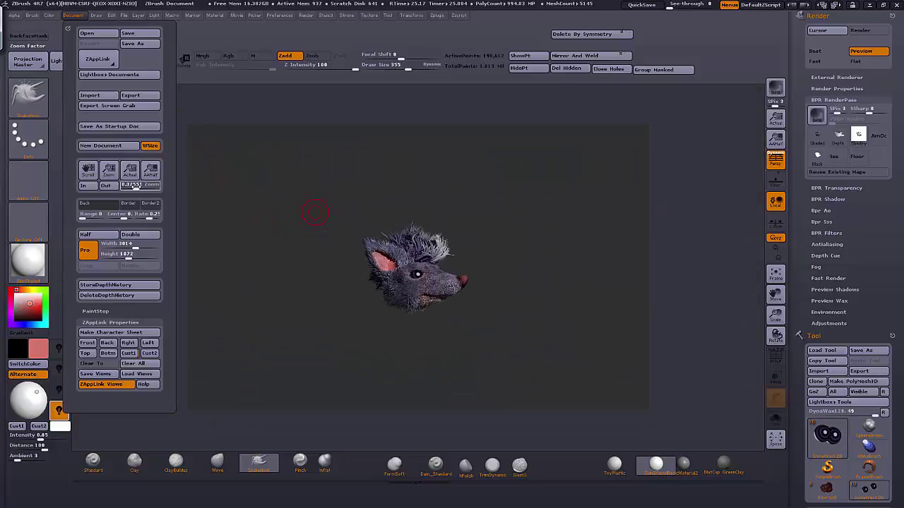
{"action": "left_click", "coordinate": [135, 189]}
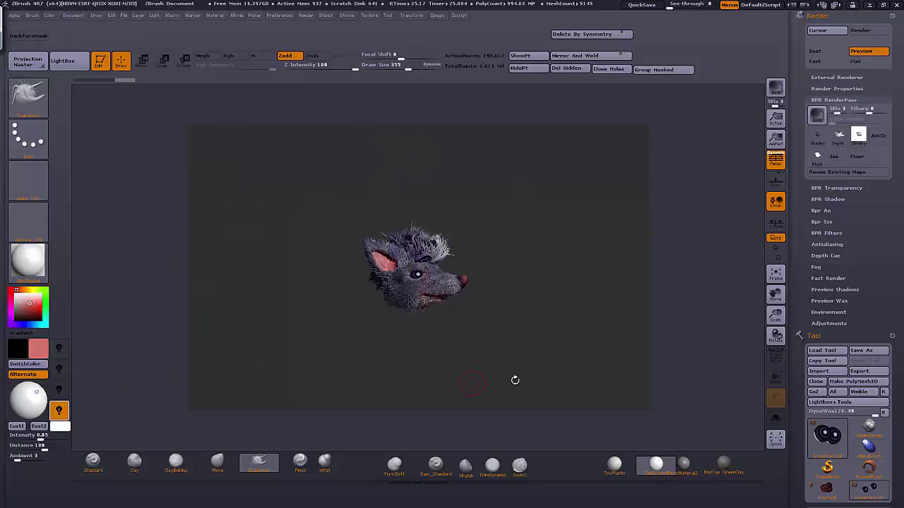
Step: Frame the furry head so it fills the full canvas, adjust its position and render it with BPR
{"action": "left_click", "coordinate": [776, 277]}
{"action": "left_click", "coordinate": [776, 278]}
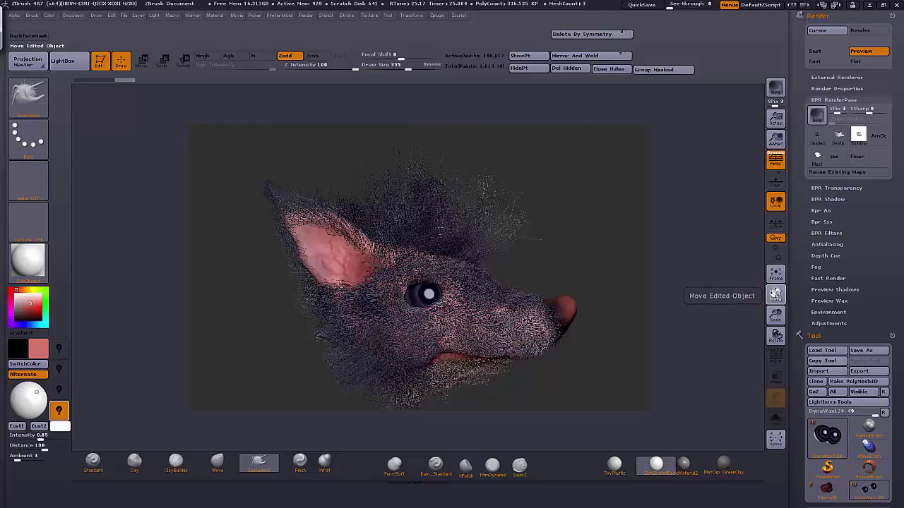
{"action": "left_click_drag", "start_coordinate": [776, 292], "coordinate": [774, 289]}
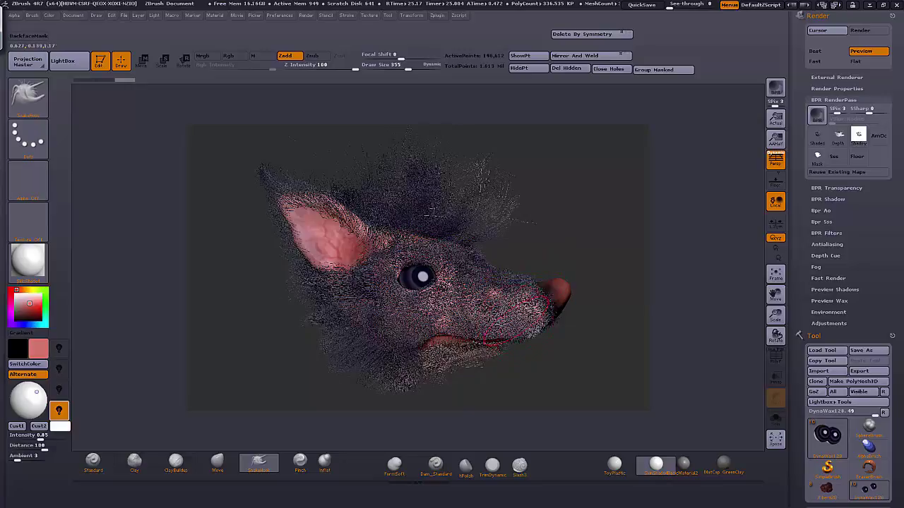
{"action": "left_click", "coordinate": [775, 88]}
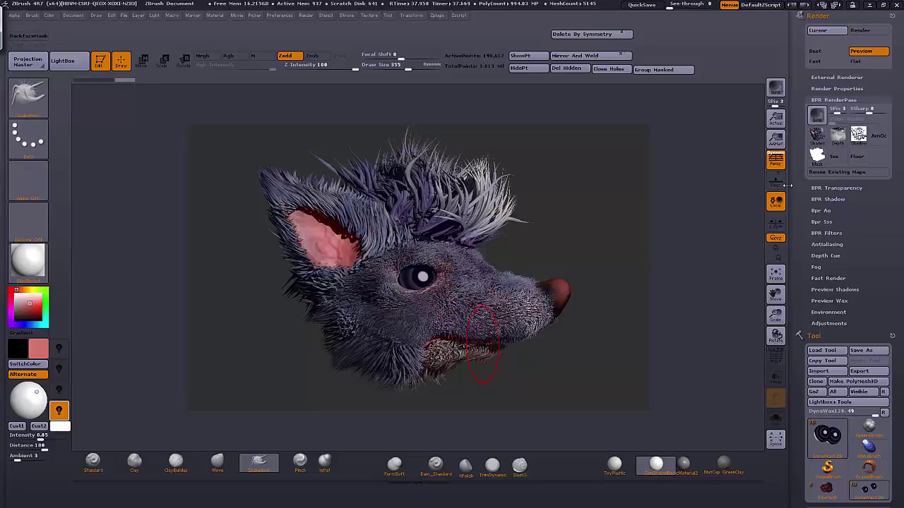
Step: Export the shaded pass as BPR_Render in TIFF format into a new folder named 1 inside the renders folder
{"action": "left_click", "coordinate": [816, 134]}
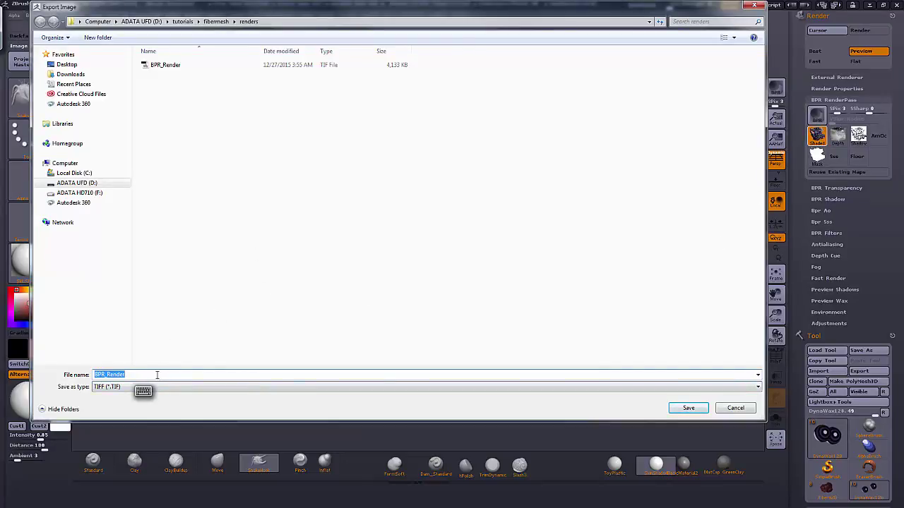
{"action": "right_click", "coordinate": [195, 214]}
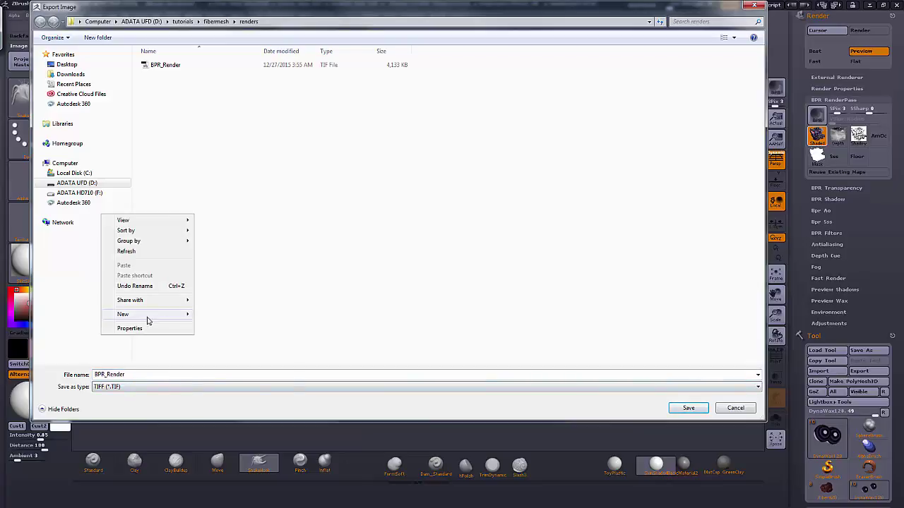
{"action": "mouse_move", "coordinate": [150, 315]}
{"action": "left_click", "coordinate": [212, 313]}
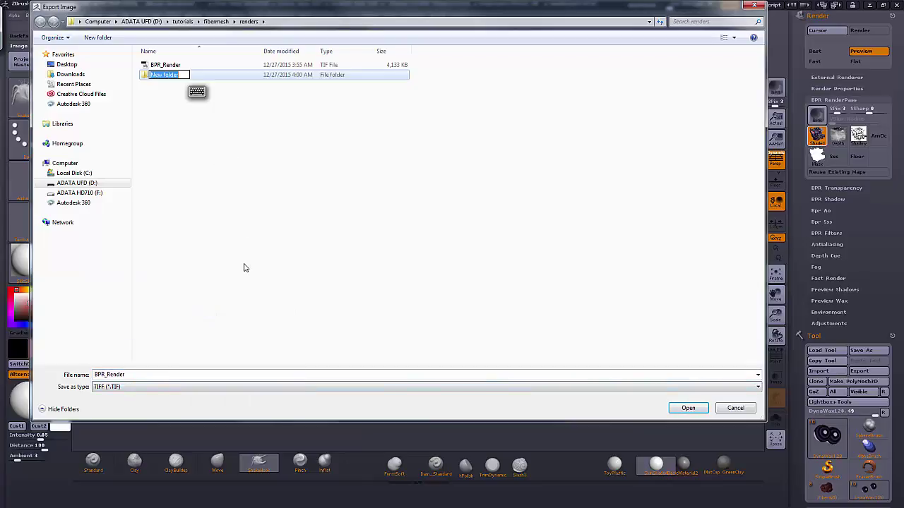
{"action": "type", "text": "1"}
{"action": "key", "text": "Return"}
{"action": "key", "text": "Return"}
{"action": "left_click", "coordinate": [203, 376]}
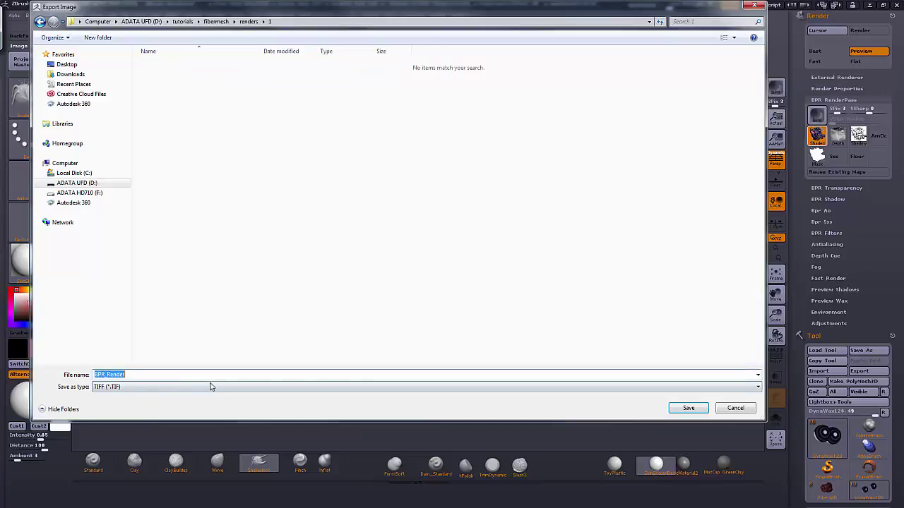
{"action": "left_click", "coordinate": [215, 375]}
{"action": "left_click", "coordinate": [691, 409]}
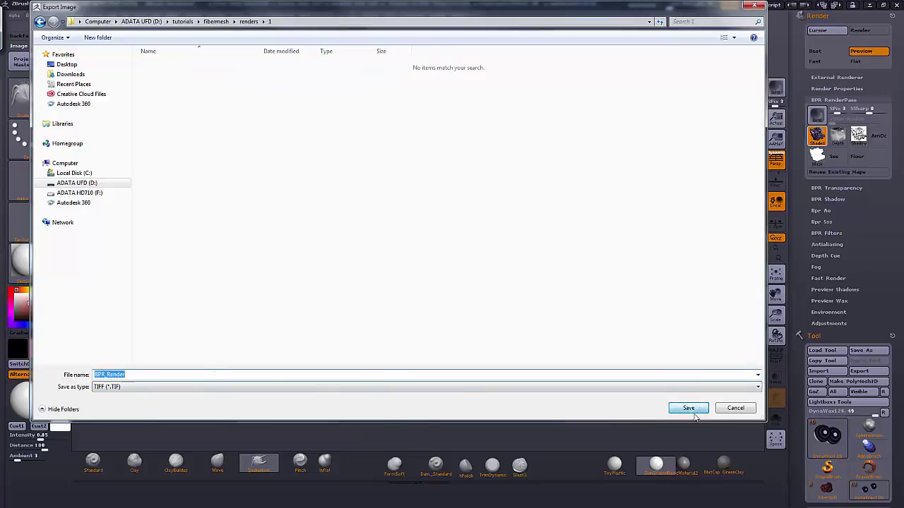
Step: Export the depth pass as BPR_Depth in TIFF format into folder 1
{"action": "left_click", "coordinate": [837, 134]}
{"action": "left_click", "coordinate": [224, 387]}
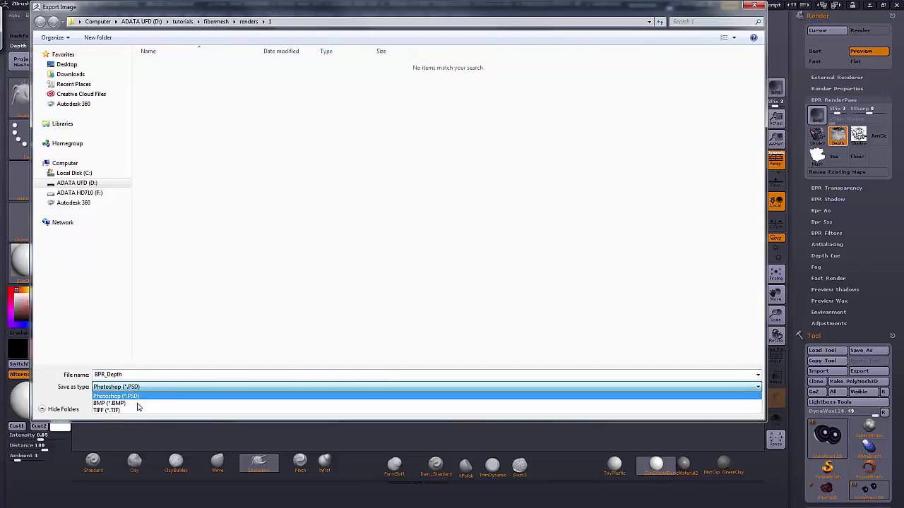
{"action": "left_click", "coordinate": [173, 410]}
{"action": "left_click", "coordinate": [685, 409]}
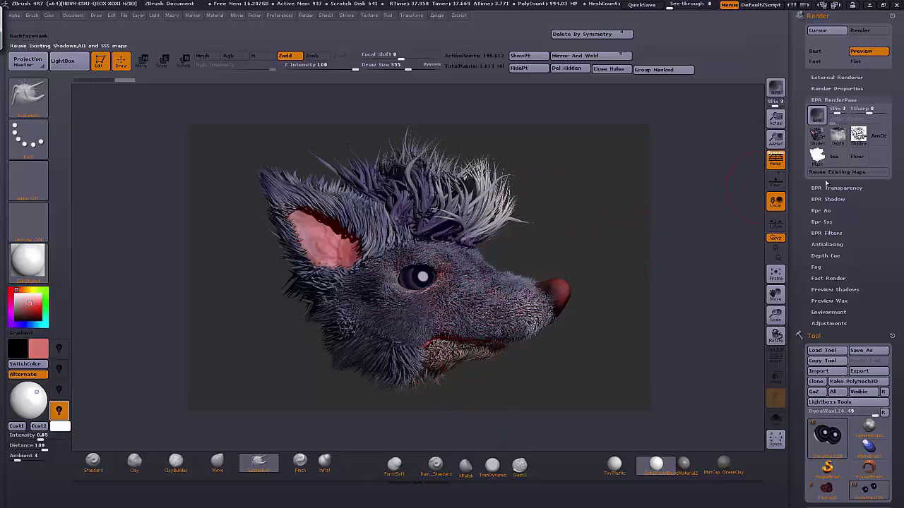
Step: Export the shadow pass as BPR_Shadow and the mask pass as BPR_Mask, both in TIFF format, into folder 1
{"action": "left_click", "coordinate": [858, 135]}
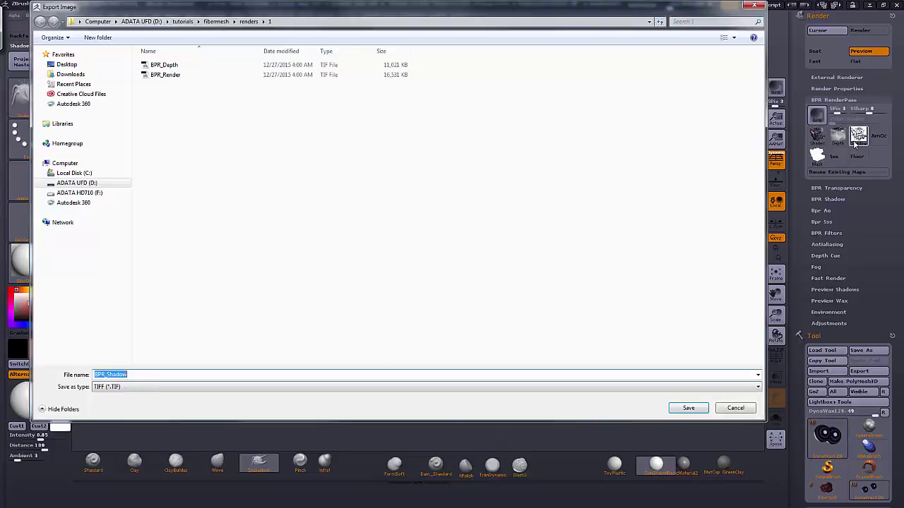
{"action": "left_click", "coordinate": [689, 408]}
{"action": "left_click", "coordinate": [816, 157]}
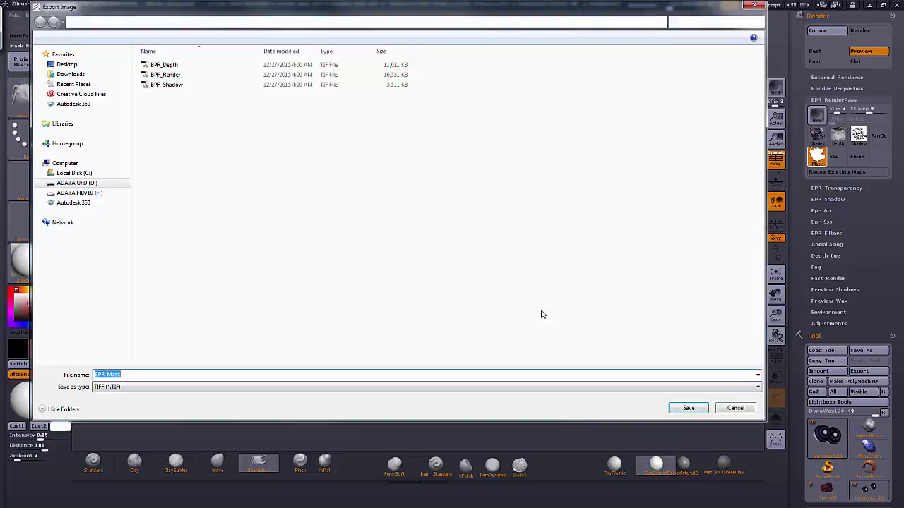
{"action": "left_click", "coordinate": [688, 408]}
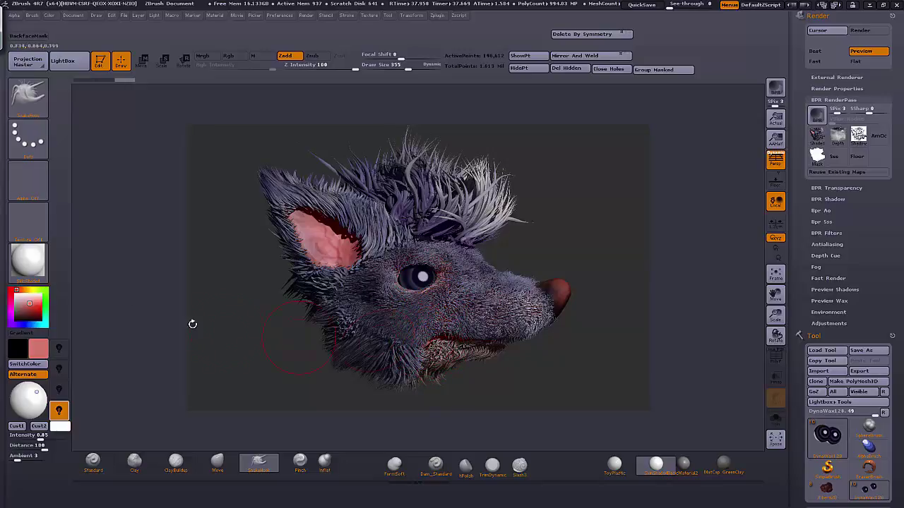
Step: Switch the fur to the shiny MatCap material with blue and brown reflections
{"action": "left_click", "coordinate": [45, 278]}
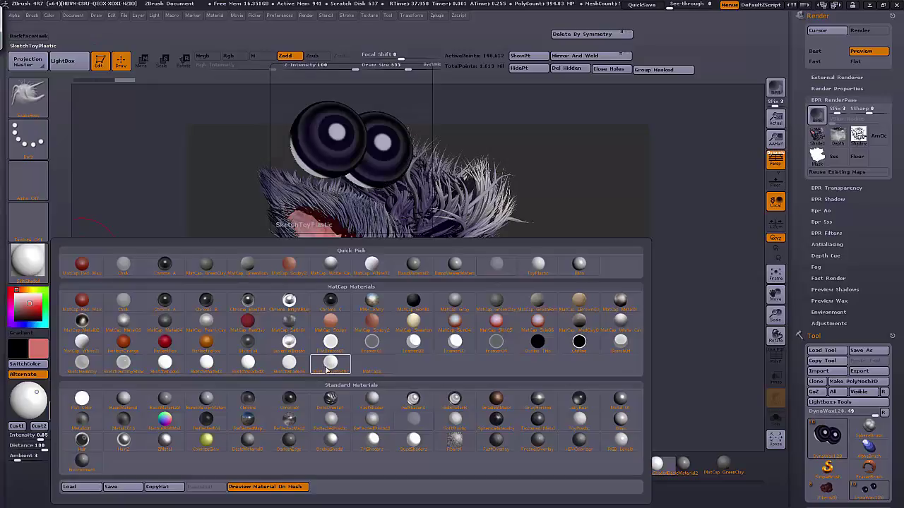
{"action": "left_click", "coordinate": [375, 305]}
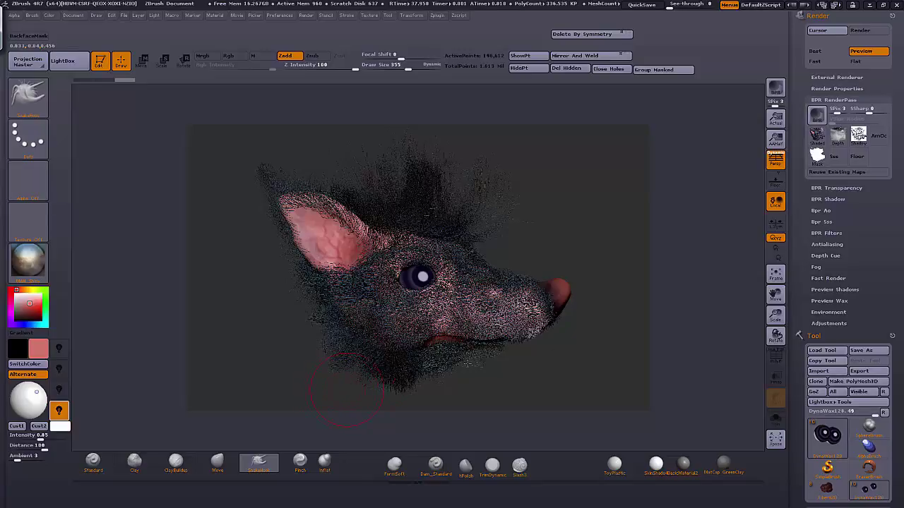
{"action": "mouse_move", "coordinate": [803, 288]}
{"action": "left_mouse_down"}
{"action": "mouse_move", "coordinate": [802, 278]}
{"action": "mouse_move", "coordinate": [798, 308]}
{"action": "mouse_move", "coordinate": [794, 288]}
{"action": "left_mouse_up"}
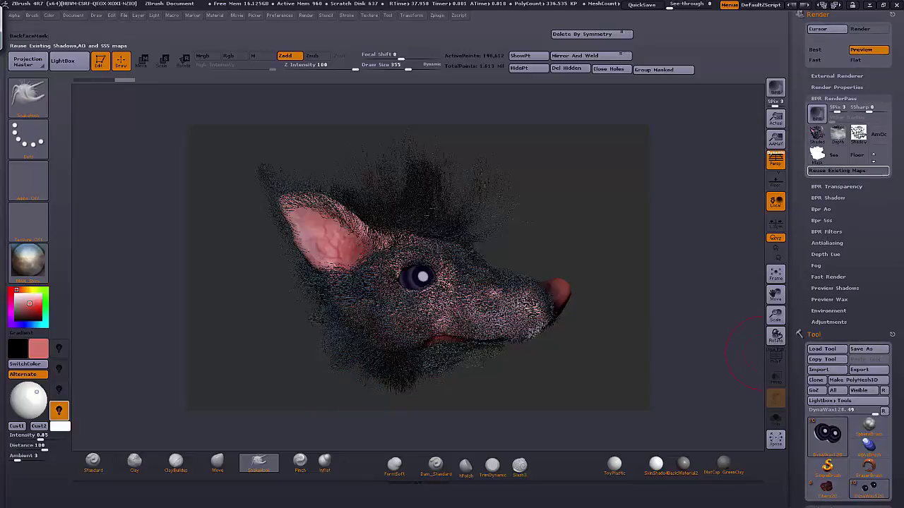
Step: Enable ambient occlusion and subsurface scattering in the render properties
{"action": "mouse_move", "coordinate": [791, 145]}
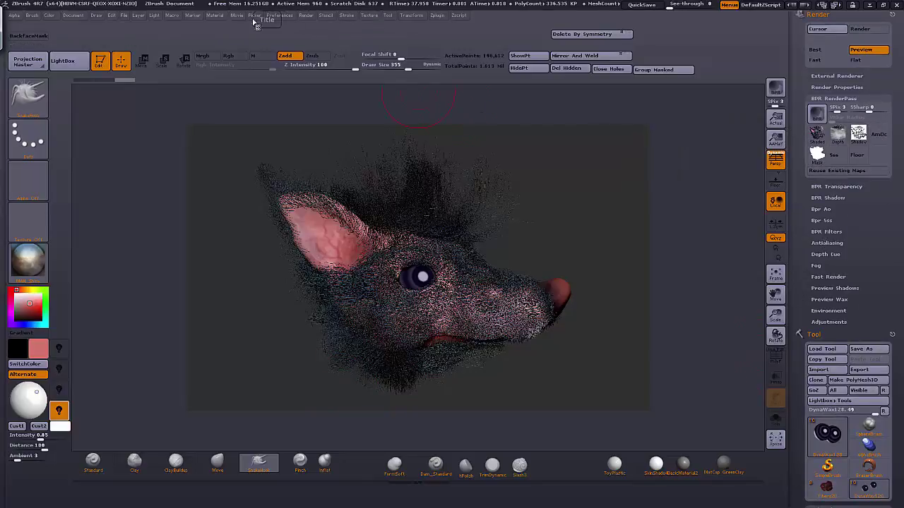
{"action": "left_click", "coordinate": [306, 16]}
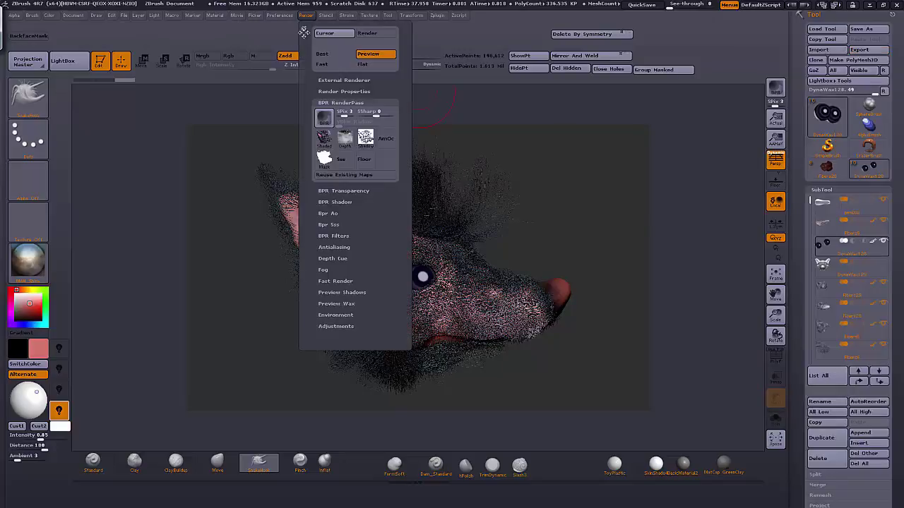
{"action": "left_click", "coordinate": [356, 91]}
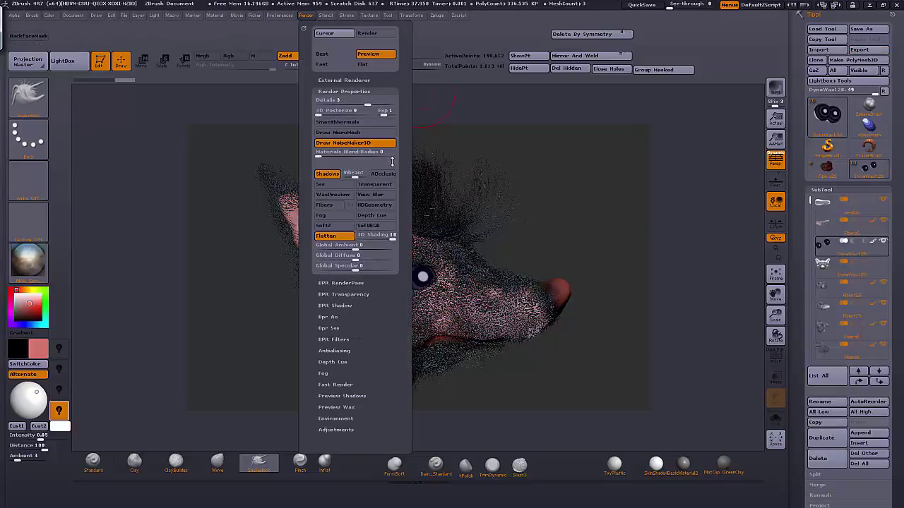
{"action": "left_click", "coordinate": [382, 173]}
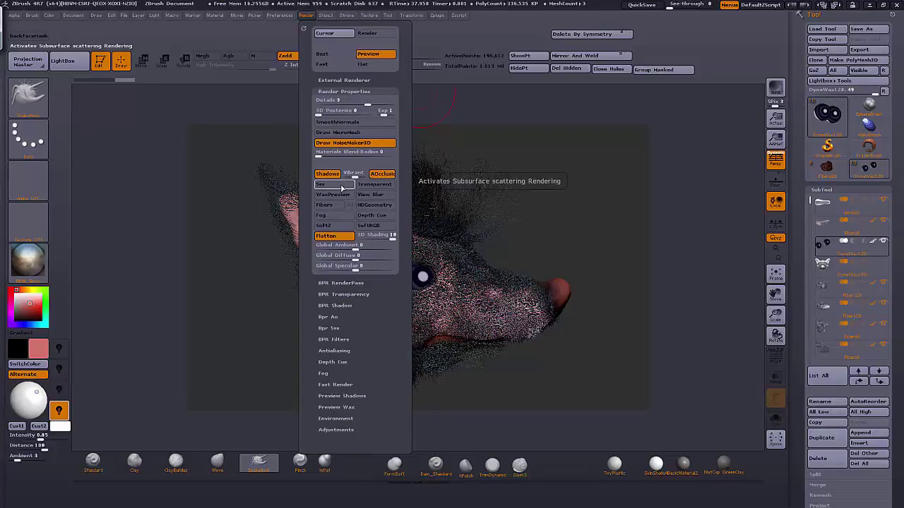
{"action": "left_click", "coordinate": [323, 184]}
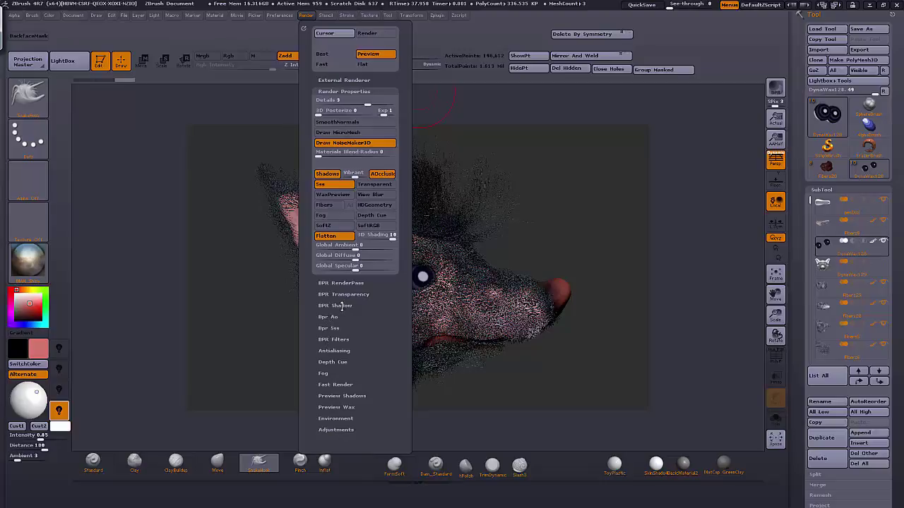
Step: Set the BPR global shadow strength to about 0.63 and render the head with BPR
{"action": "left_click", "coordinate": [342, 306]}
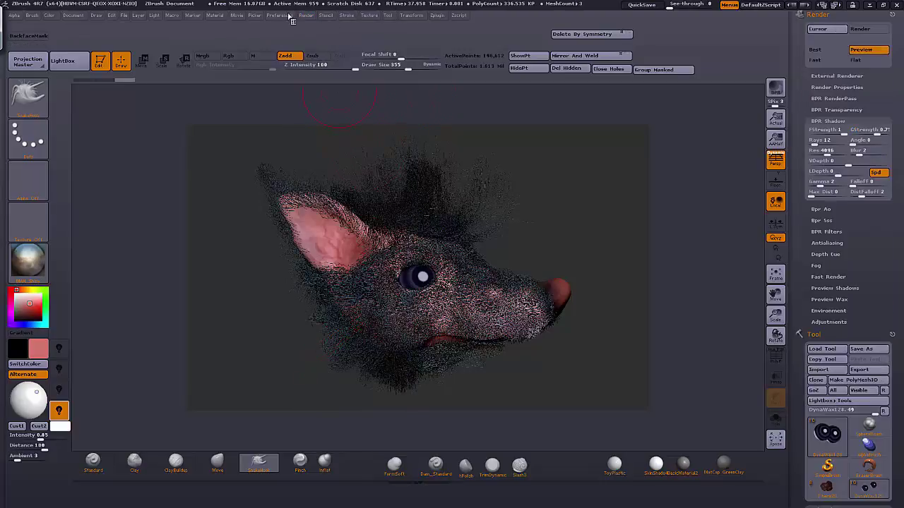
{"action": "left_click", "coordinate": [306, 16]}
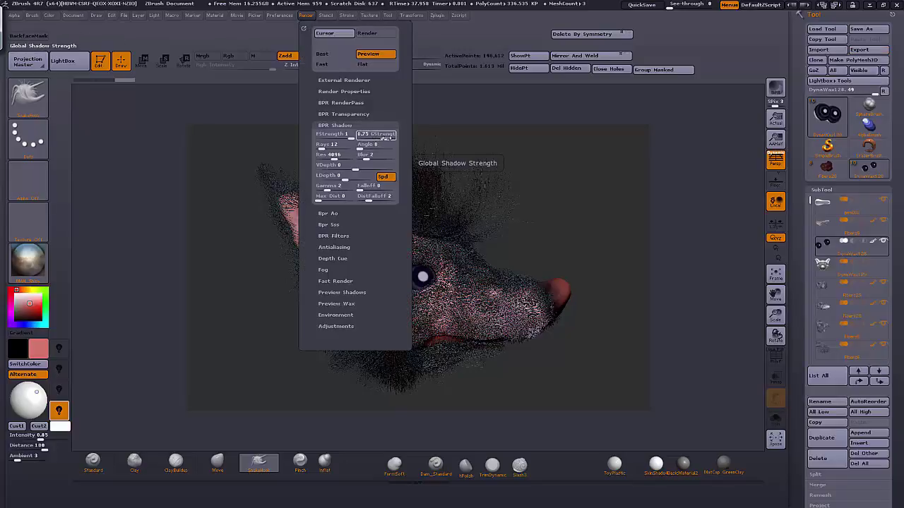
{"action": "left_click_drag", "start_coordinate": [376, 138], "coordinate": [378, 137]}
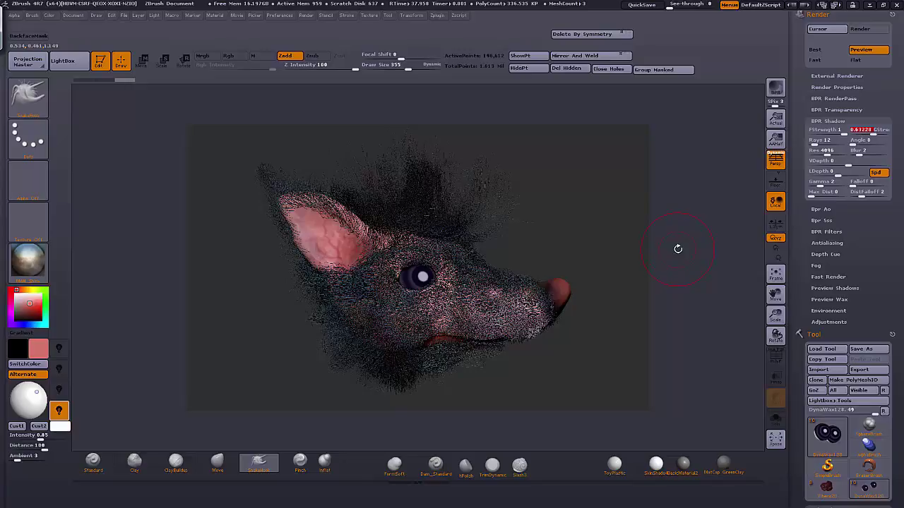
{"action": "left_click", "coordinate": [780, 91]}
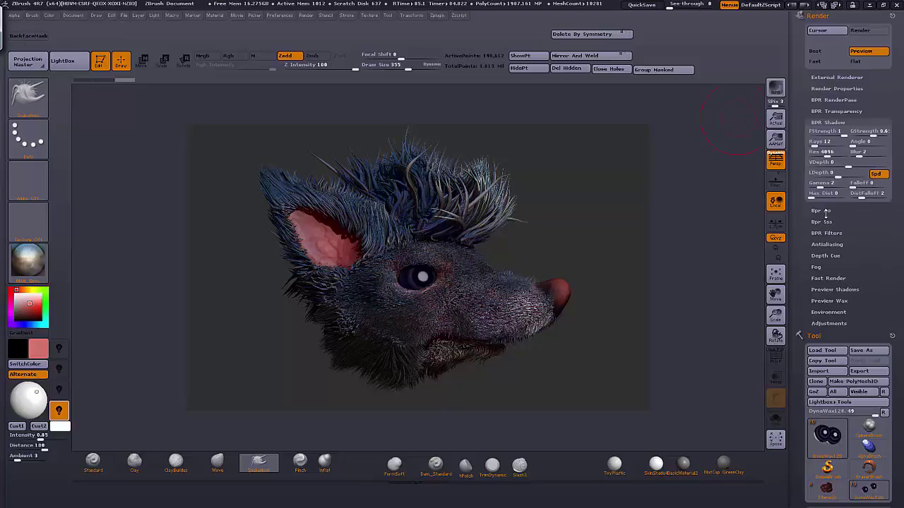
Step: Export the shaded pass as BPR_Render2 in TIFF format into folder 1
{"action": "left_click", "coordinate": [849, 101]}
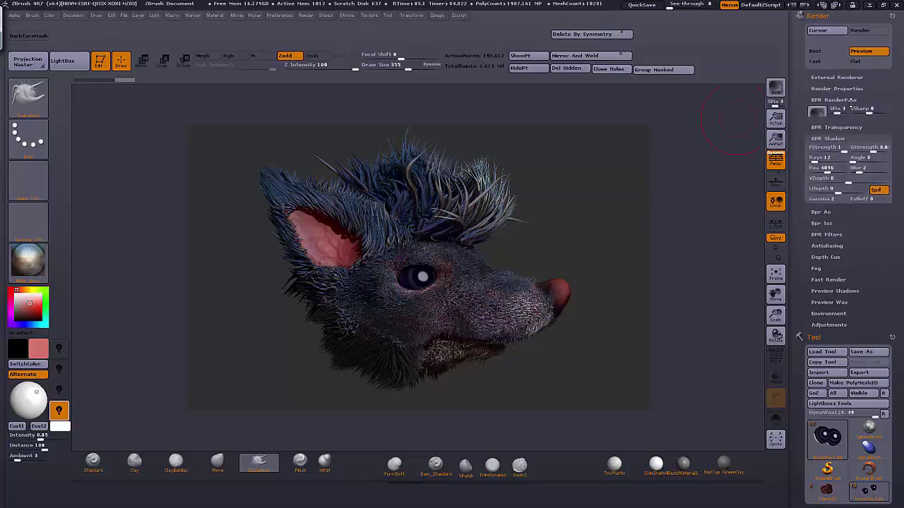
{"action": "left_click", "coordinate": [816, 134]}
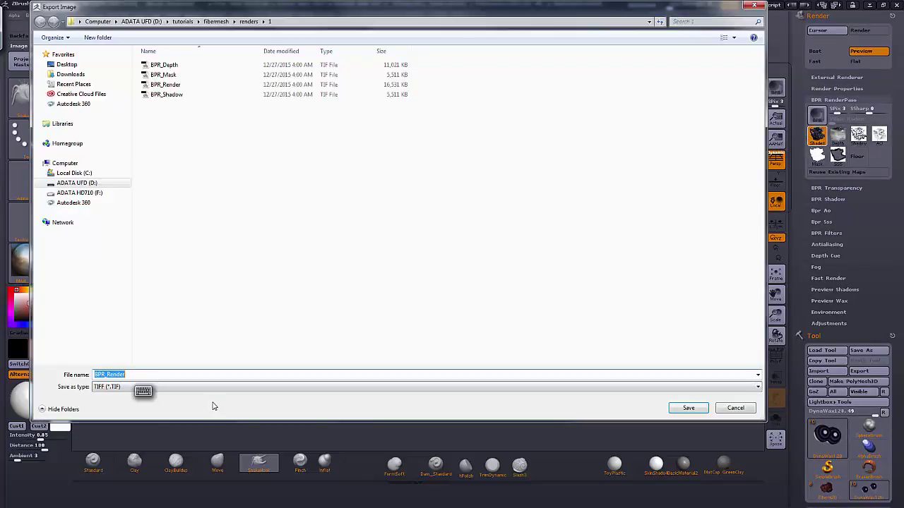
{"action": "left_click", "coordinate": [246, 377]}
{"action": "type", "text": "2"}
{"action": "left_click", "coordinate": [689, 408]}
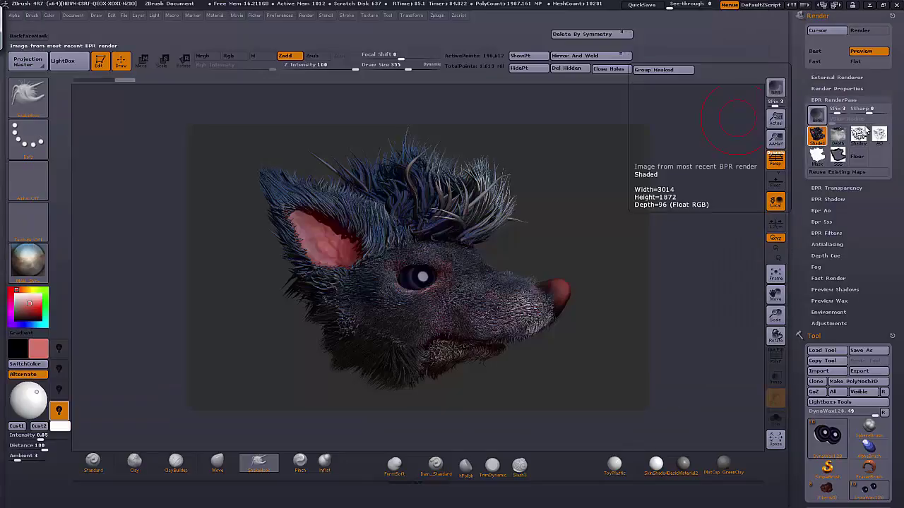
Step: Export the ambient occlusion pass as BPR_AO and the subsurface scattering pass as BPR_SSS into folder 1
{"action": "left_click", "coordinate": [878, 135]}
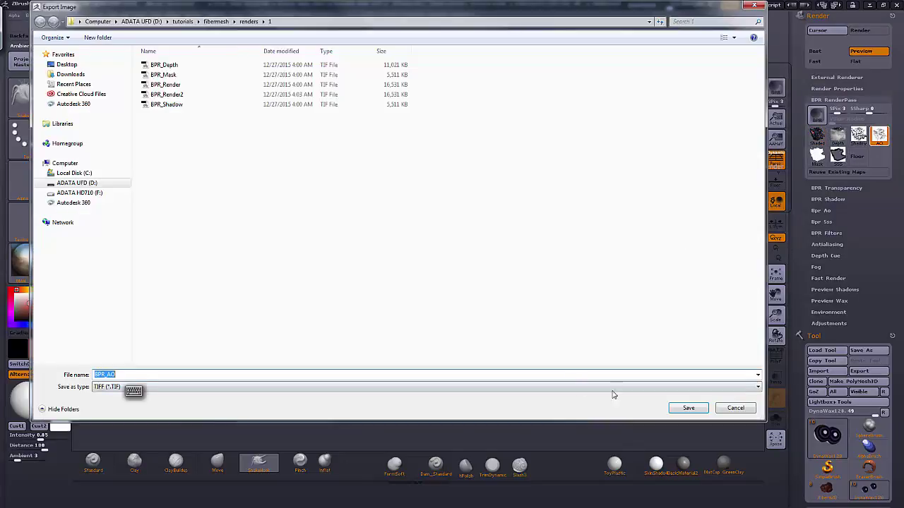
{"action": "left_click", "coordinate": [688, 408]}
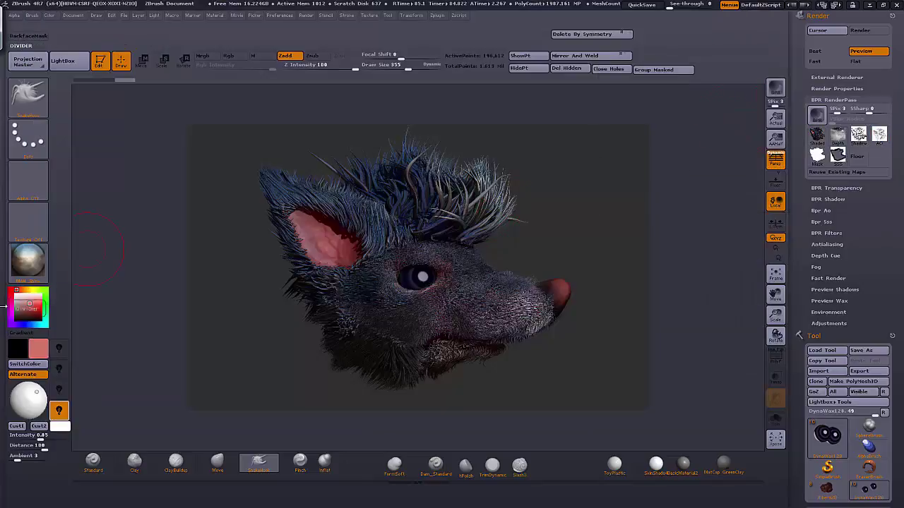
{"action": "left_click", "coordinate": [837, 156]}
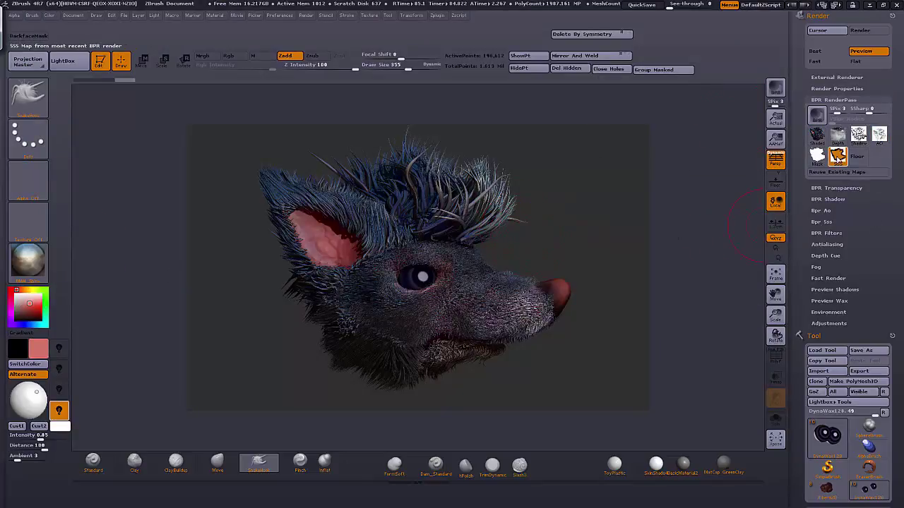
{"action": "left_click", "coordinate": [696, 410]}
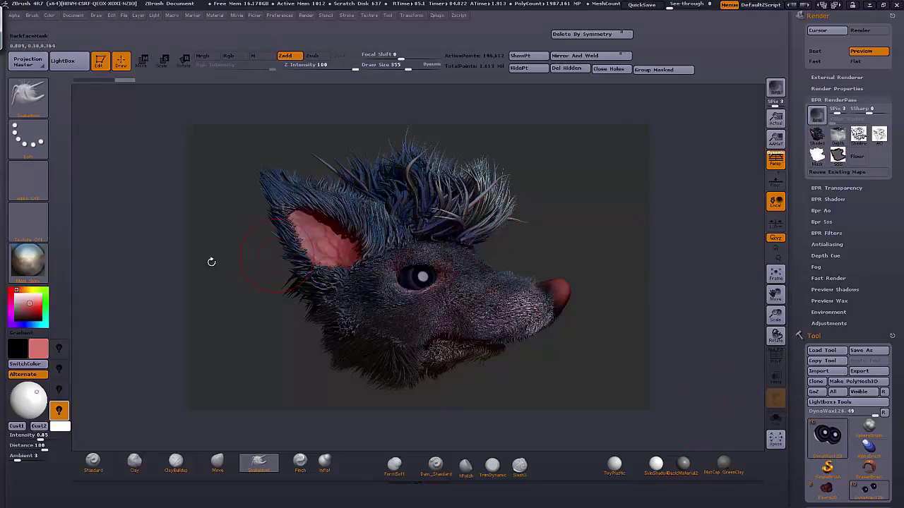
Step: Switch the fur to the ReflectedMap standard material and render the head with BPR
{"action": "left_click", "coordinate": [29, 263]}
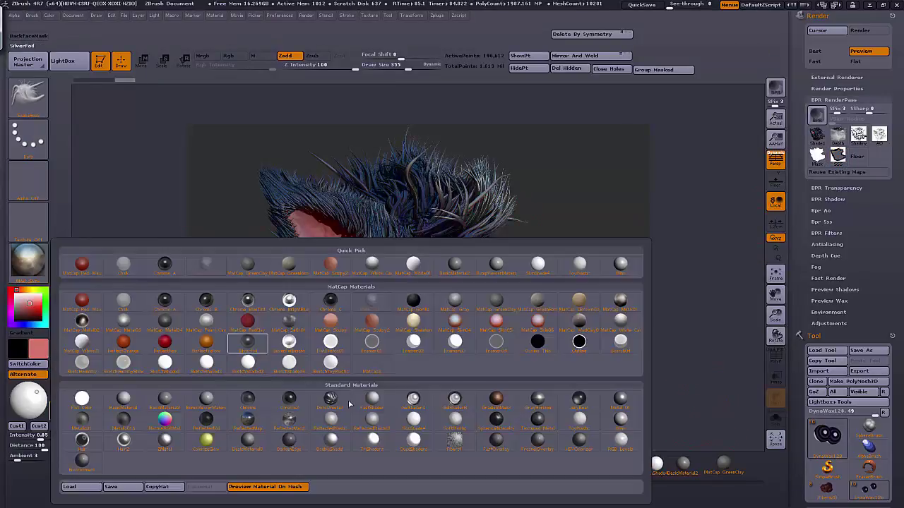
{"action": "left_click", "coordinate": [249, 420]}
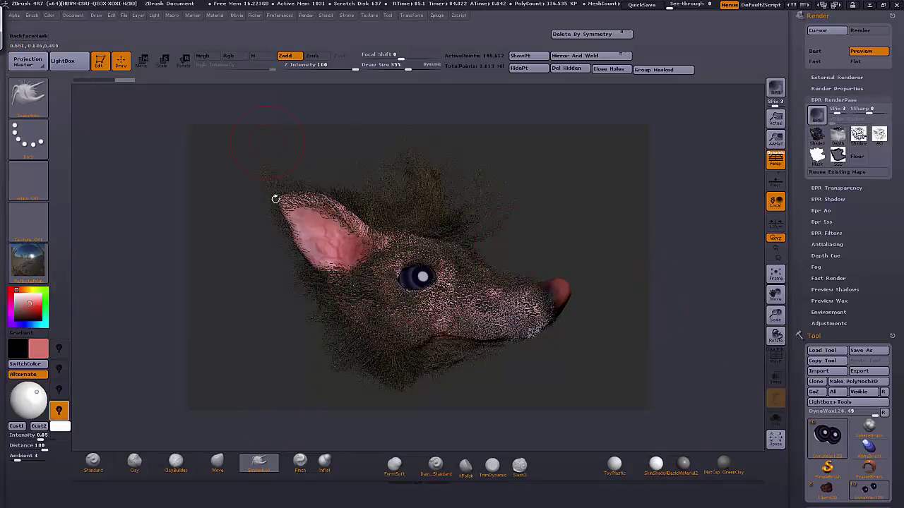
{"action": "left_click", "coordinate": [775, 87]}
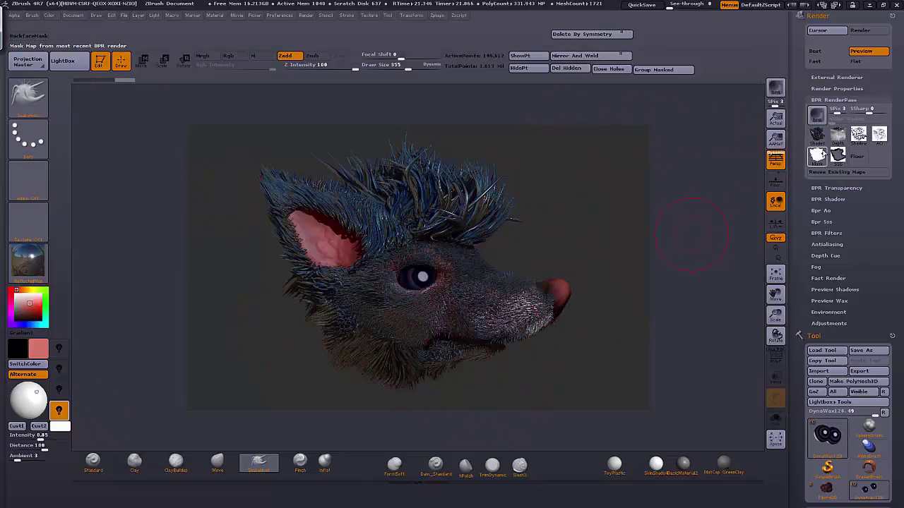
Step: Export the shaded pass of the reflective material render as color in TIFF format into folder 1
{"action": "left_click", "coordinate": [816, 134]}
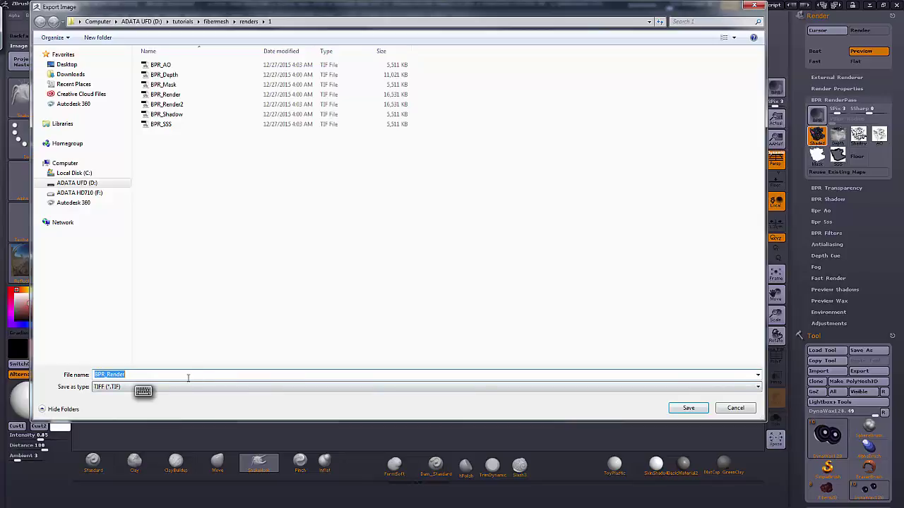
{"action": "left_click", "coordinate": [188, 377]}
{"action": "type", "text": "3"}
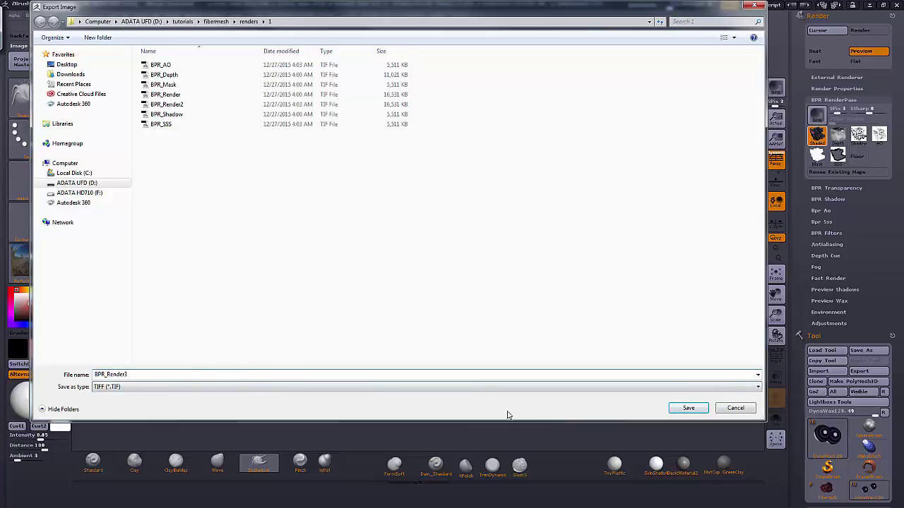
{"action": "key", "text": "BackSpace"}
{"action": "key", "text": "BackSpace"}
{"action": "key", "text": "BackSpace"}
{"action": "key", "text": "BackSpace"}
{"action": "key", "text": "BackSpace"}
{"action": "key", "text": "BackSpace"}
{"action": "key", "text": "BackSpace"}
{"action": "key", "text": "BackSpace"}
{"action": "key", "text": "BackSpace"}
{"action": "key", "text": "BackSpace"}
{"action": "key", "text": "BackSpace"}
{"action": "type", "text": "color"}
{"action": "key", "text": "Return"}
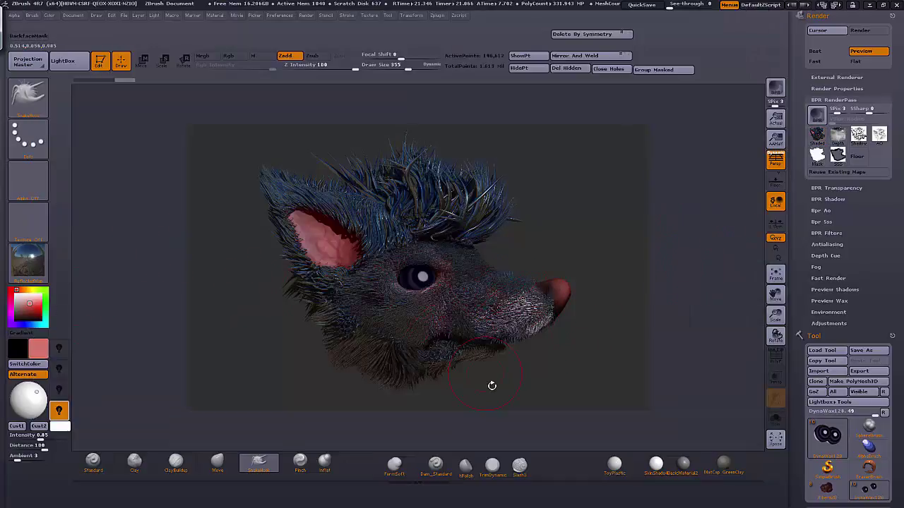
Step: Switch the fur to the MatCap White01 material and render the head with BPR
{"action": "mouse_move", "coordinate": [40, 271]}
{"action": "left_click", "coordinate": [29, 262]}
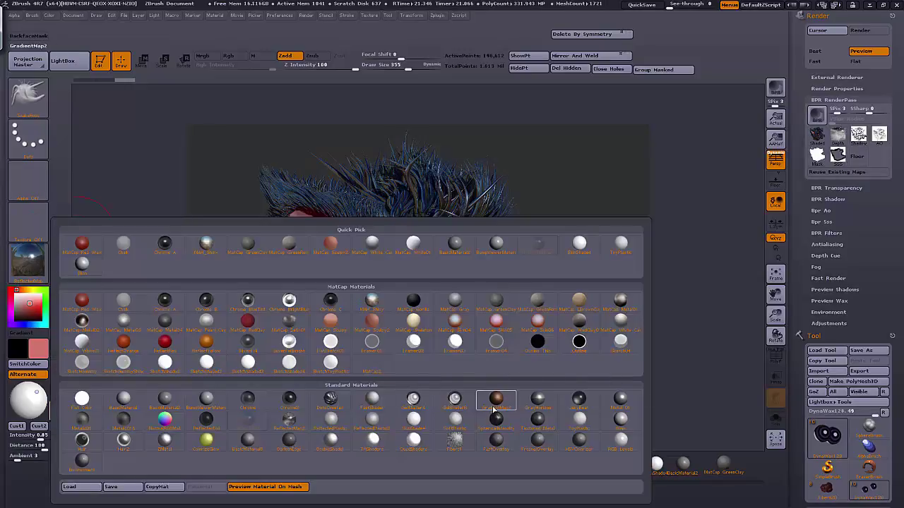
{"action": "mouse_move", "coordinate": [495, 409]}
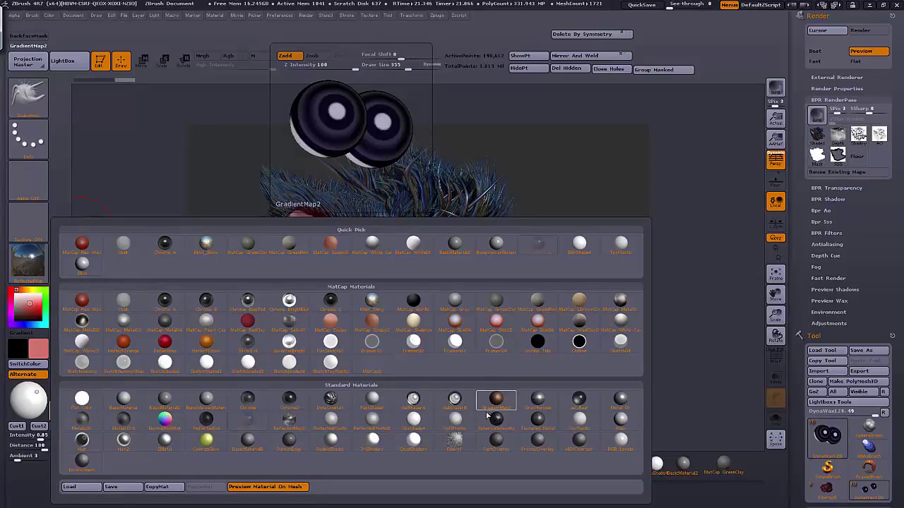
{"action": "mouse_move", "coordinate": [431, 349]}
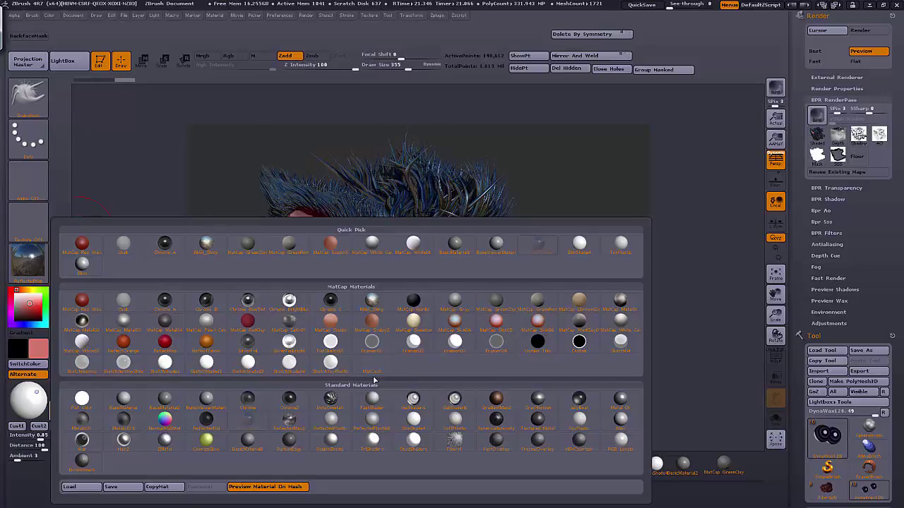
{"action": "left_click", "coordinate": [90, 345]}
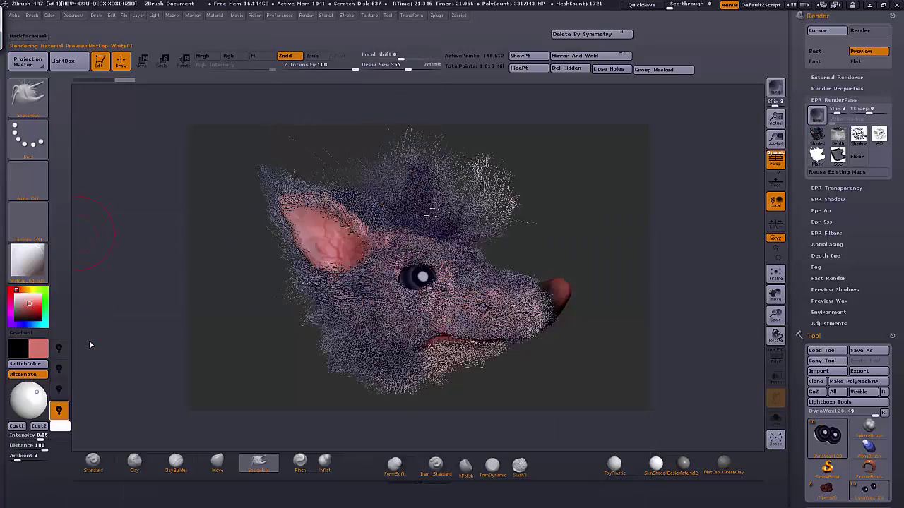
{"action": "left_click", "coordinate": [775, 88]}
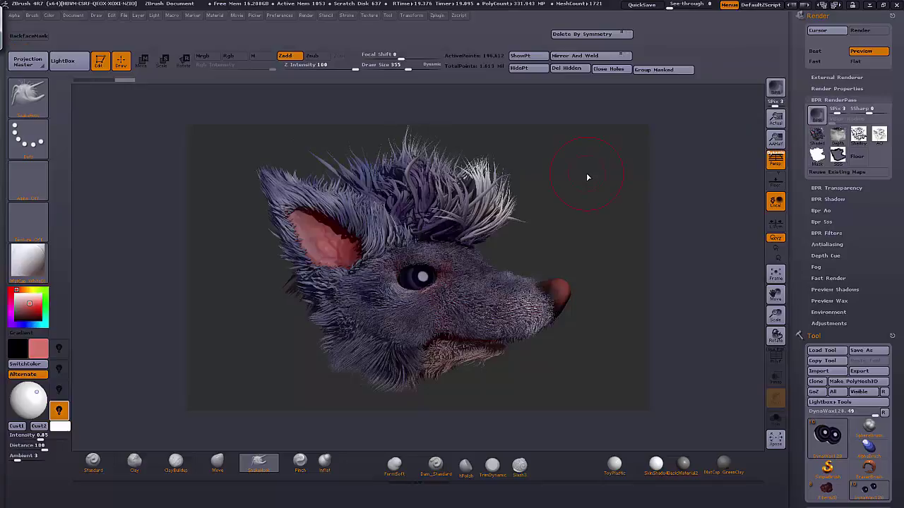
Step: Export the shaded pass of the white MatCap render as matt in TIFF format into folder 1
{"action": "left_click", "coordinate": [817, 135]}
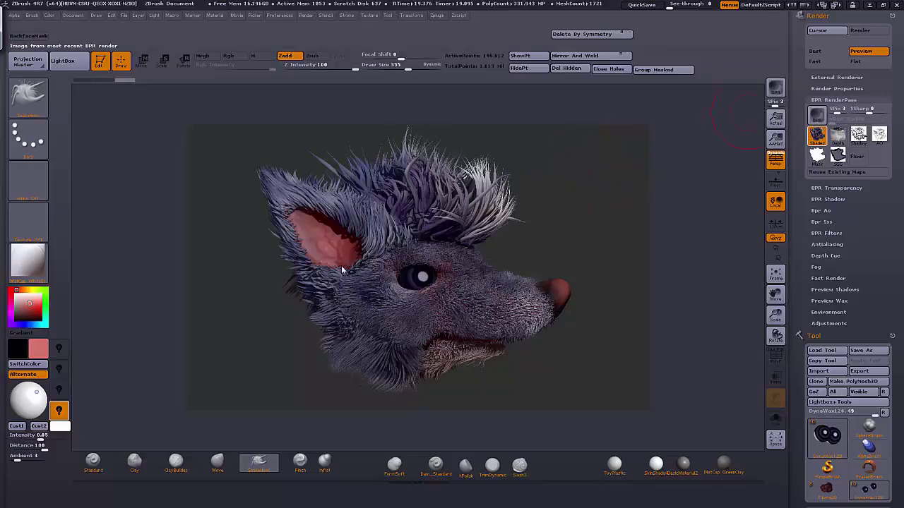
{"action": "type", "text": "matt"}
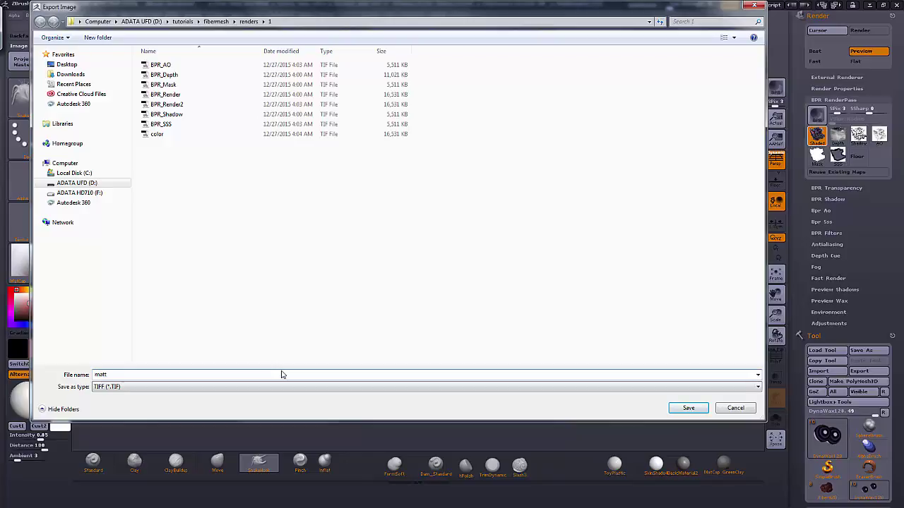
{"action": "key", "text": "Return"}
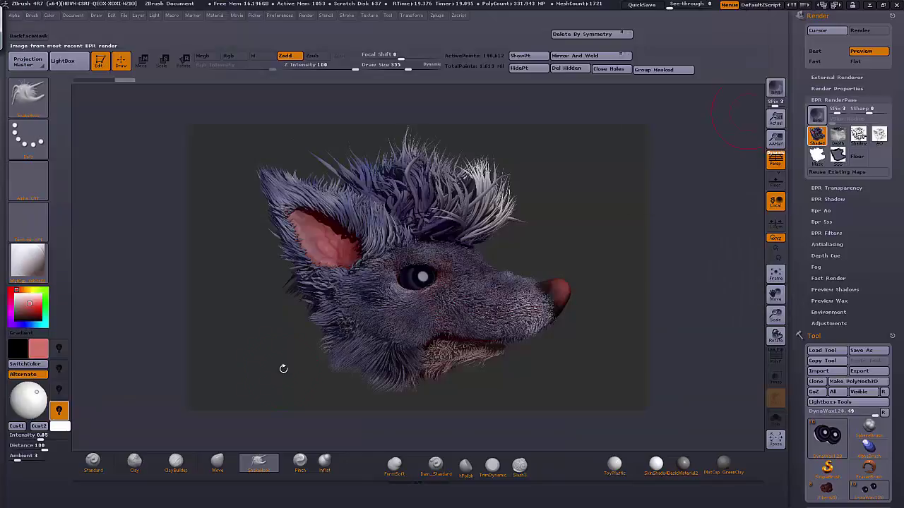
Step: Switch the fur to the Hair2 standard material and render the head with BPR
{"action": "left_click", "coordinate": [27, 266]}
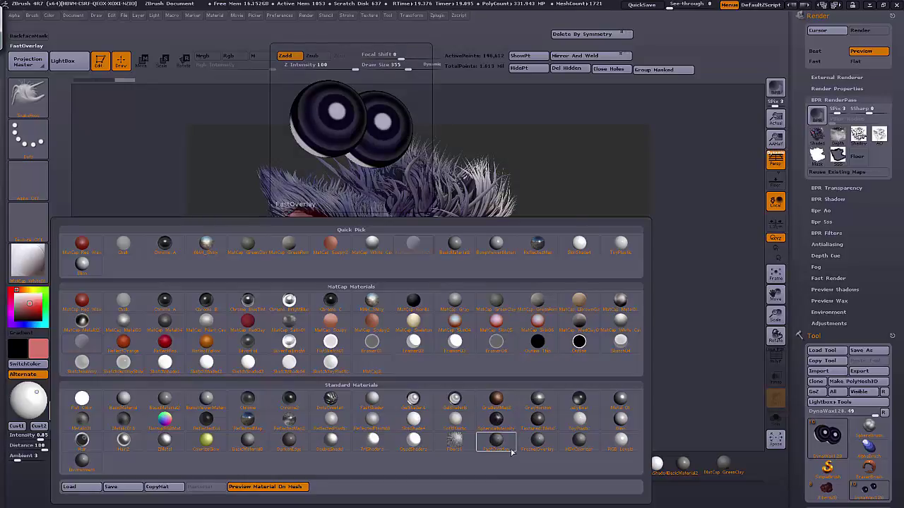
{"action": "left_click", "coordinate": [125, 440]}
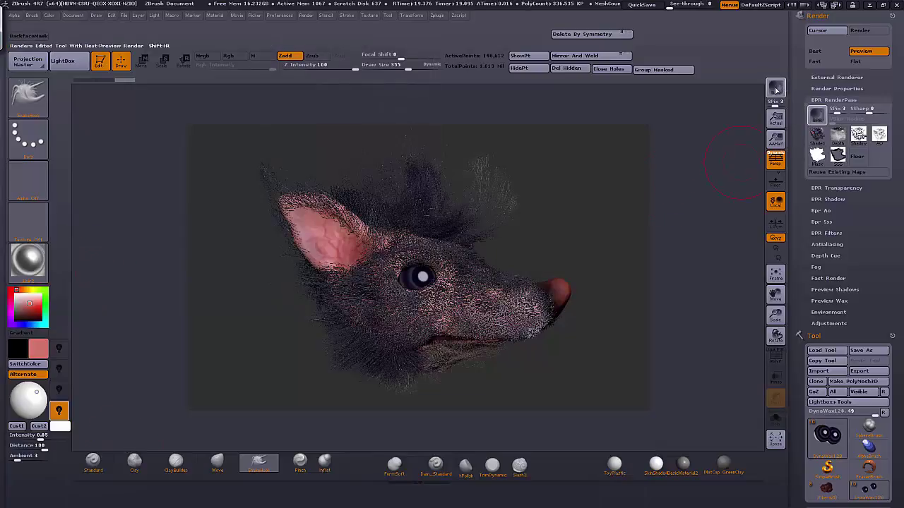
{"action": "left_click", "coordinate": [776, 89]}
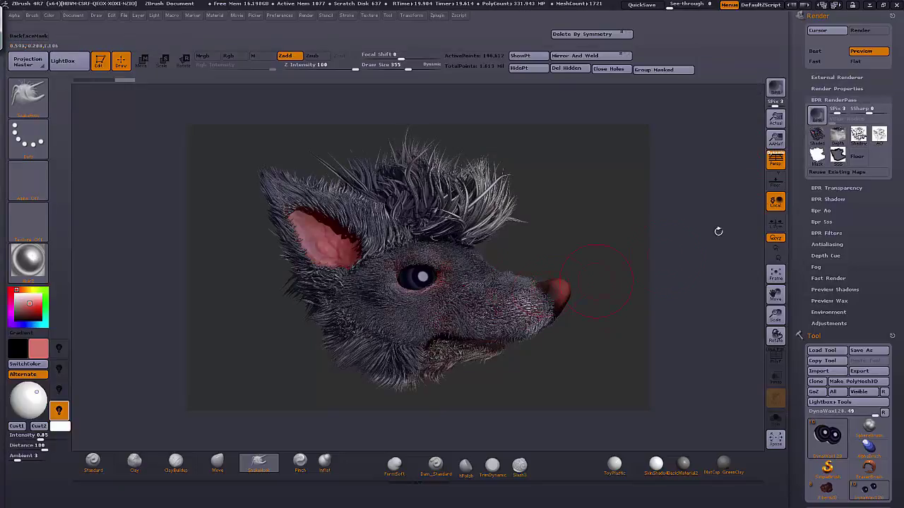
Step: Export the shaded pass of the Hair2 render as hair in TIFF format into folder 1
{"action": "left_click", "coordinate": [816, 134]}
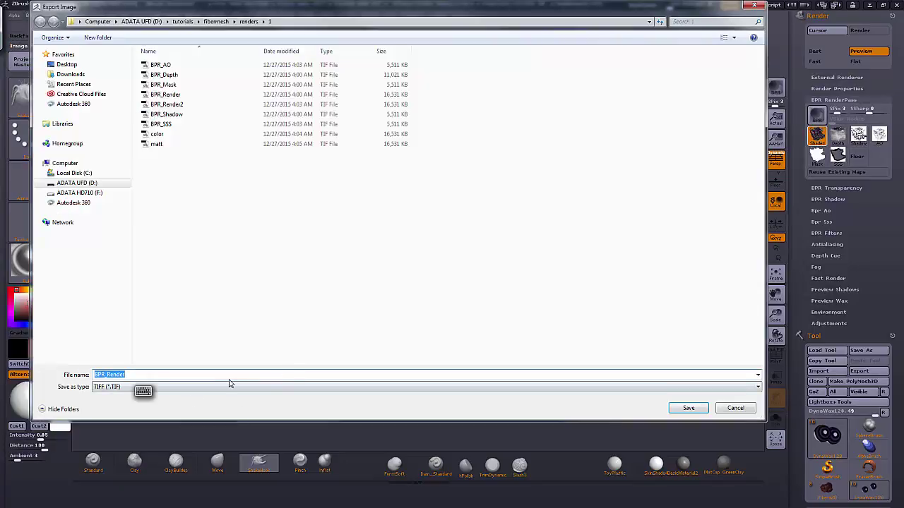
{"action": "type", "text": "hair"}
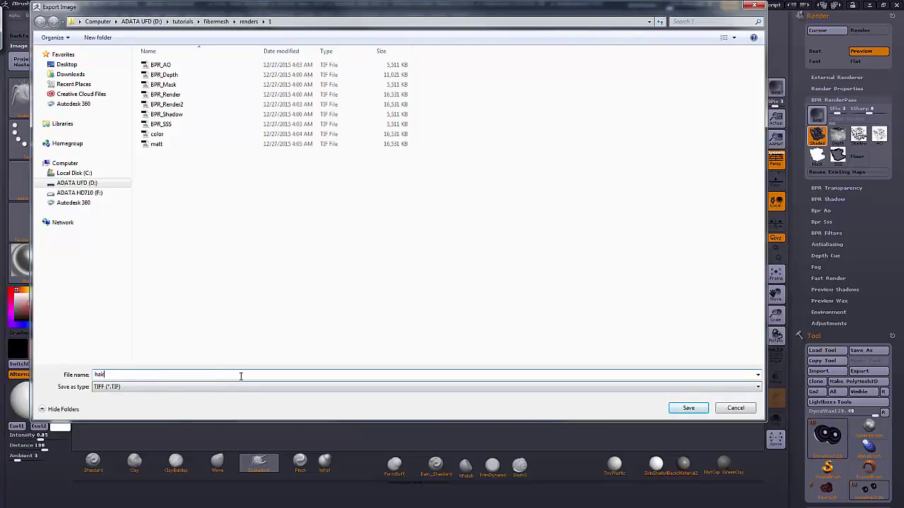
{"action": "key", "text": "Return"}
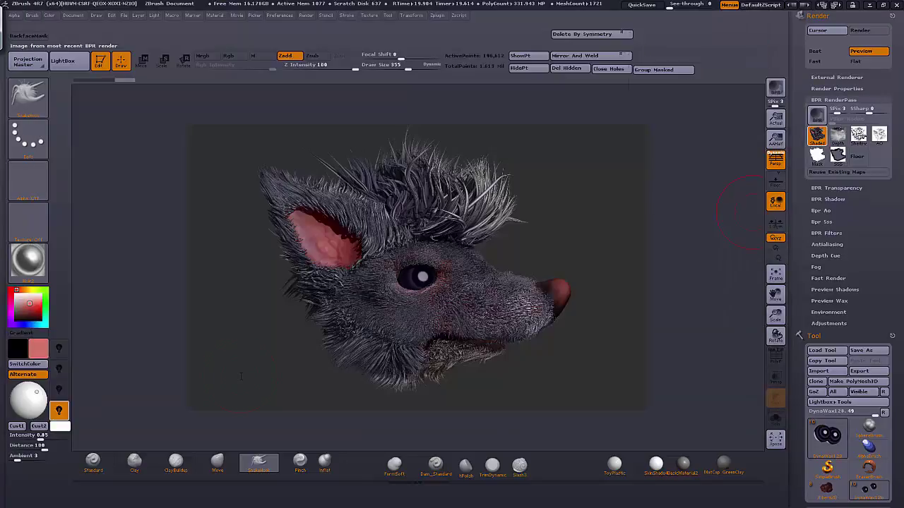
Step: Try the MatCap skin materials on the fur, settle on MatCap Skin05 and render the head with BPR
{"action": "left_click", "coordinate": [35, 259]}
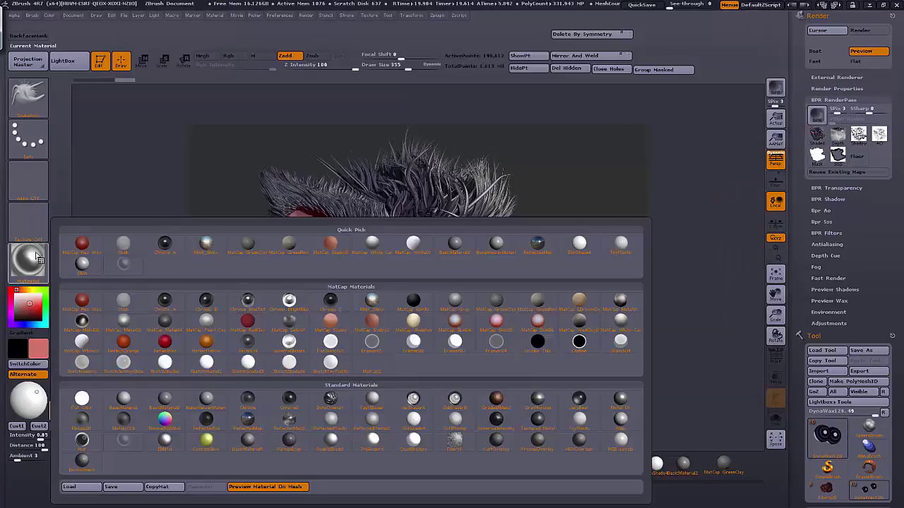
{"action": "left_click", "coordinate": [534, 328]}
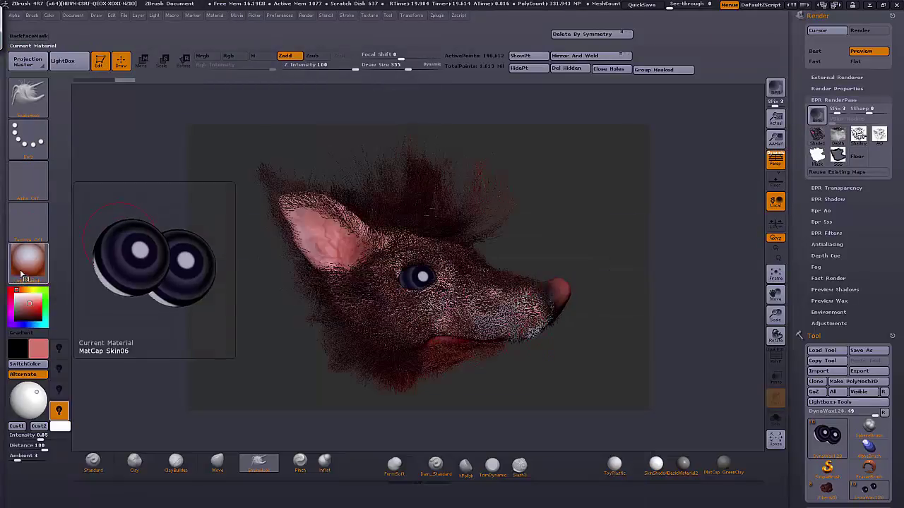
{"action": "left_click", "coordinate": [21, 275]}
{"action": "left_click", "coordinate": [493, 329]}
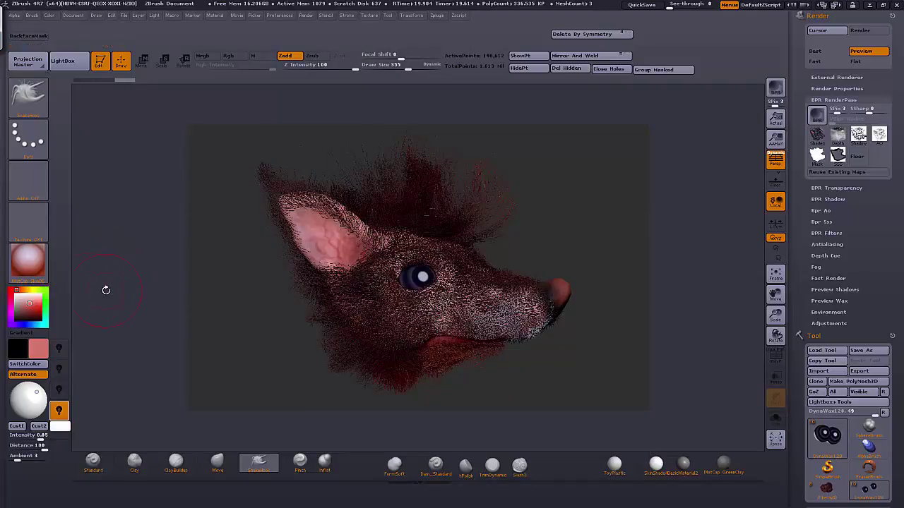
{"action": "left_click", "coordinate": [29, 263]}
{"action": "left_click", "coordinate": [458, 331]}
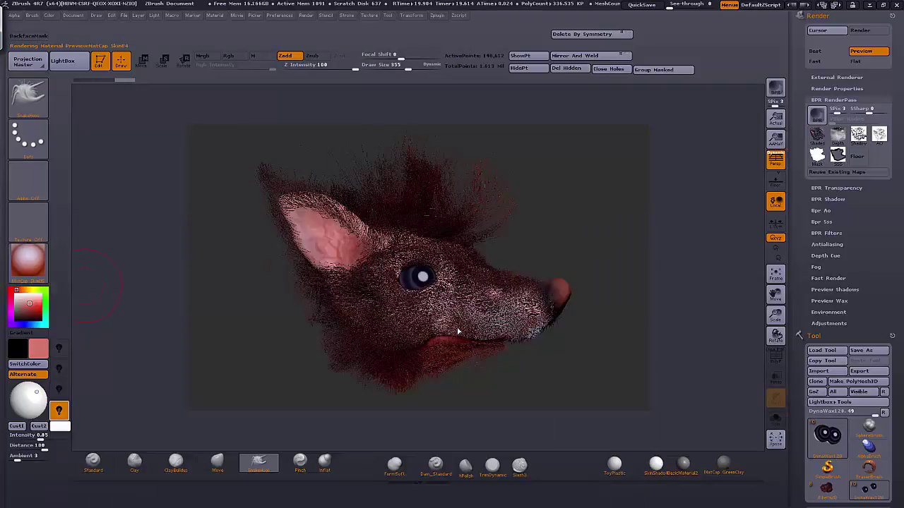
{"action": "left_click", "coordinate": [28, 263]}
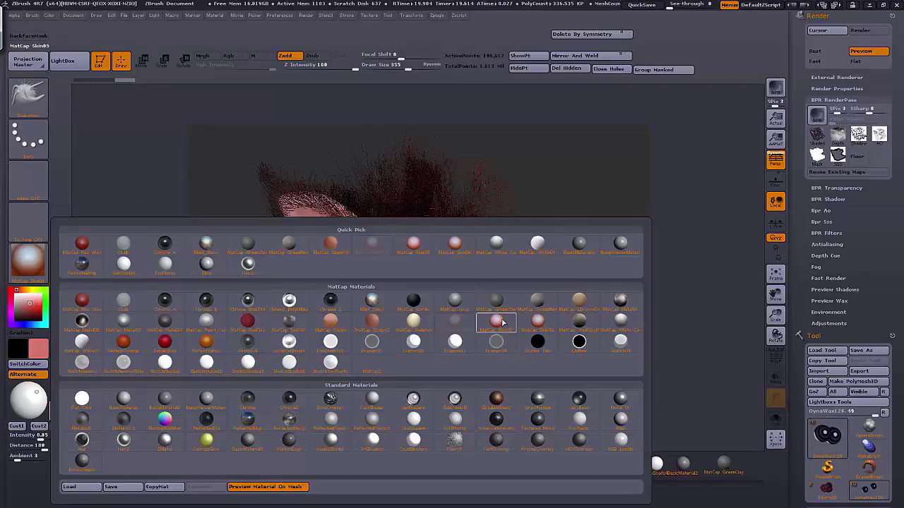
{"action": "left_click", "coordinate": [498, 322]}
{"action": "key", "text": "shift+r"}
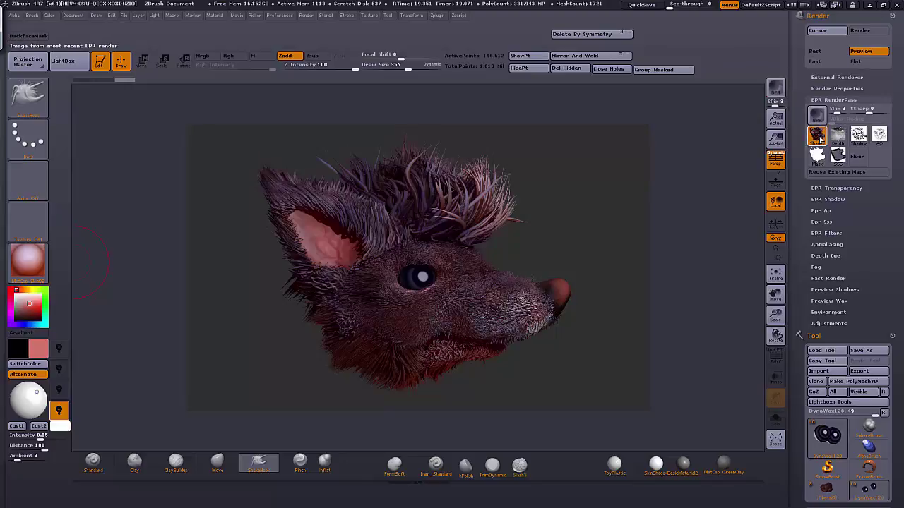
Step: Export the shaded pass of the MatCap Skin05 render as skin in TIFF format into folder 1
{"action": "left_click", "coordinate": [819, 139]}
{"action": "type", "text": "diff"}
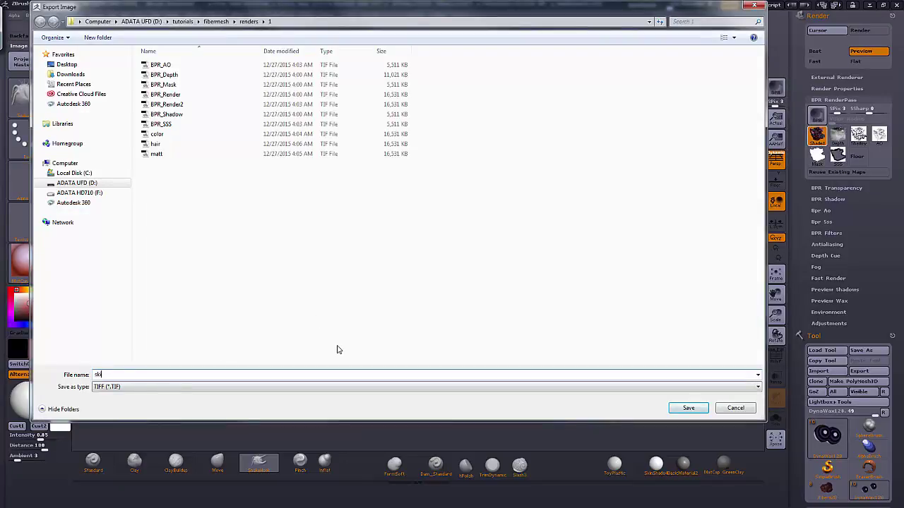
{"action": "key", "text": "Return"}
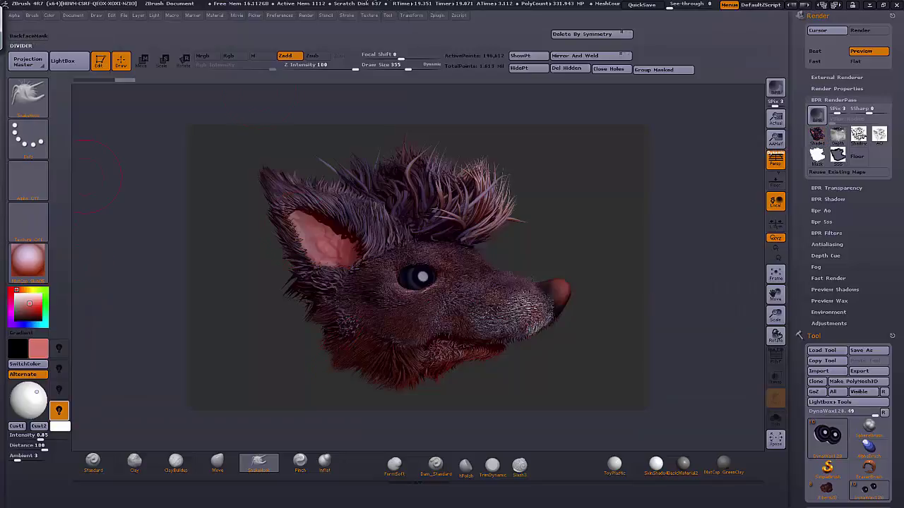
Step: Switch the material to SkinShade4, then make the Fibers29 subtool active and hide the eyes subtool
{"action": "left_click", "coordinate": [35, 263]}
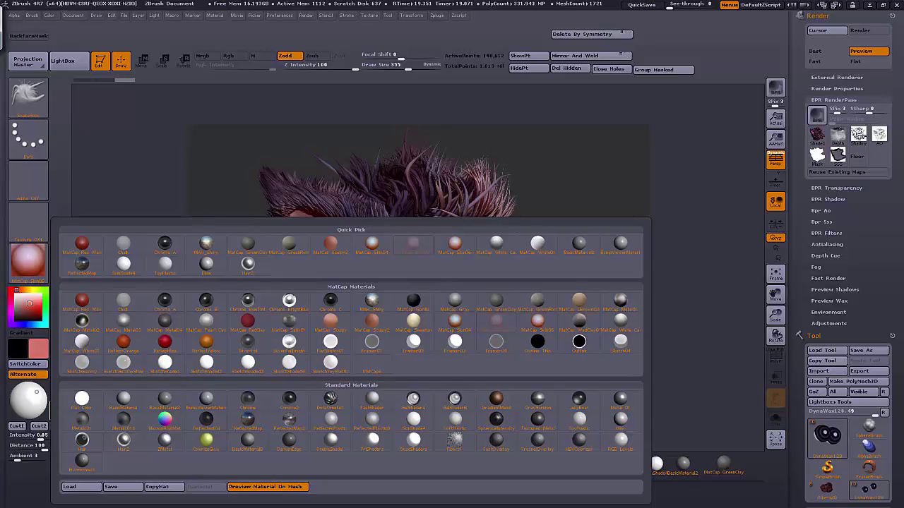
{"action": "left_click", "coordinate": [414, 423]}
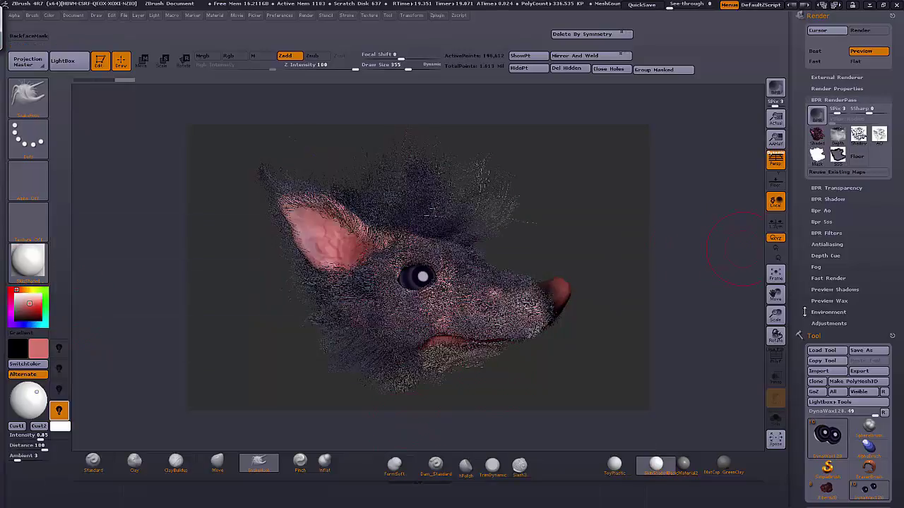
{"action": "left_click_drag", "start_coordinate": [807, 312], "coordinate": [812, 245]}
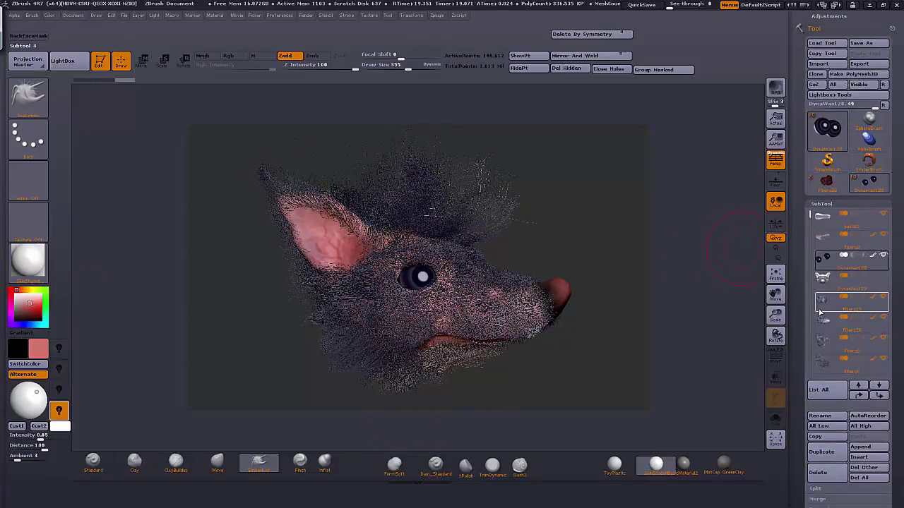
{"action": "left_click", "coordinate": [840, 297]}
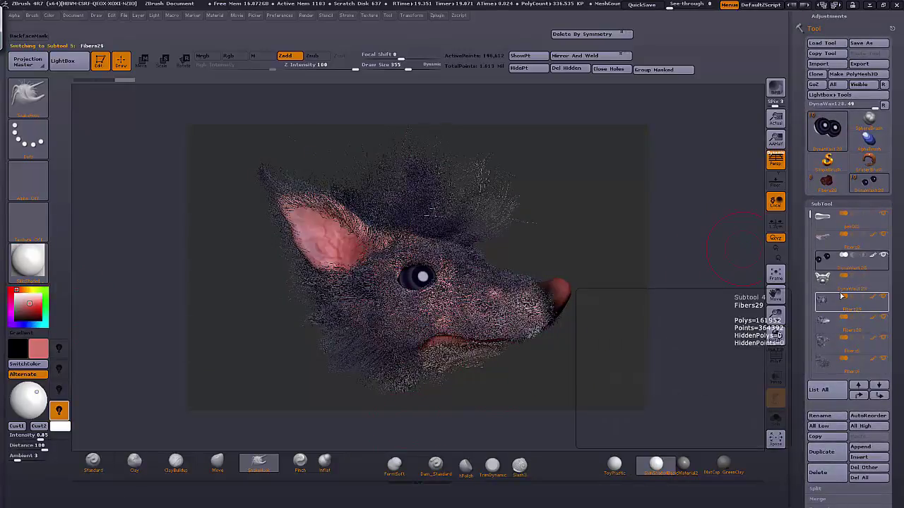
{"action": "left_click", "coordinate": [884, 258]}
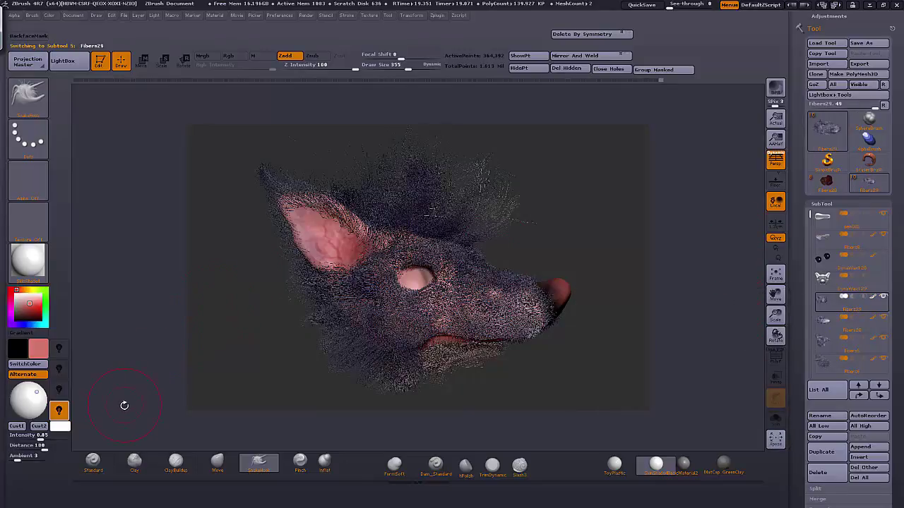
Step: Place the light behind and below the head as a rim light and raise its intensity to about 1.12
{"action": "left_click", "coordinate": [44, 383]}
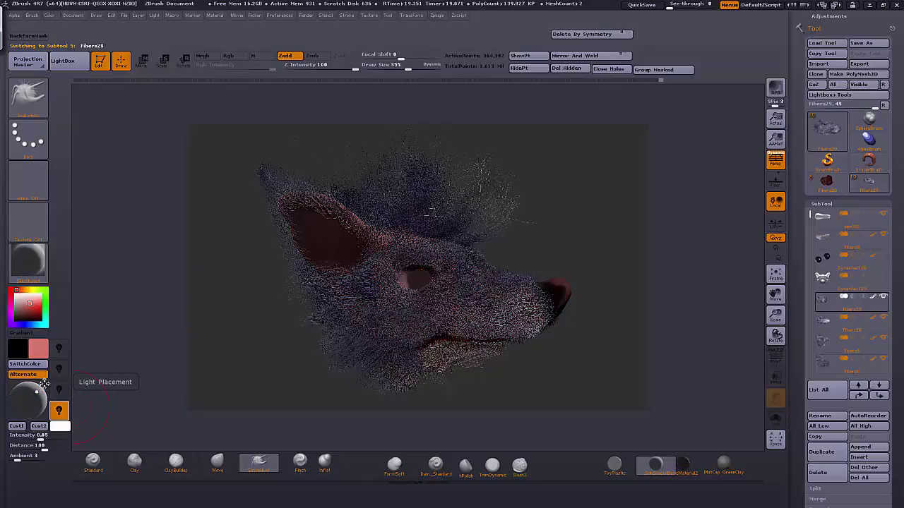
{"action": "left_click", "coordinate": [38, 392]}
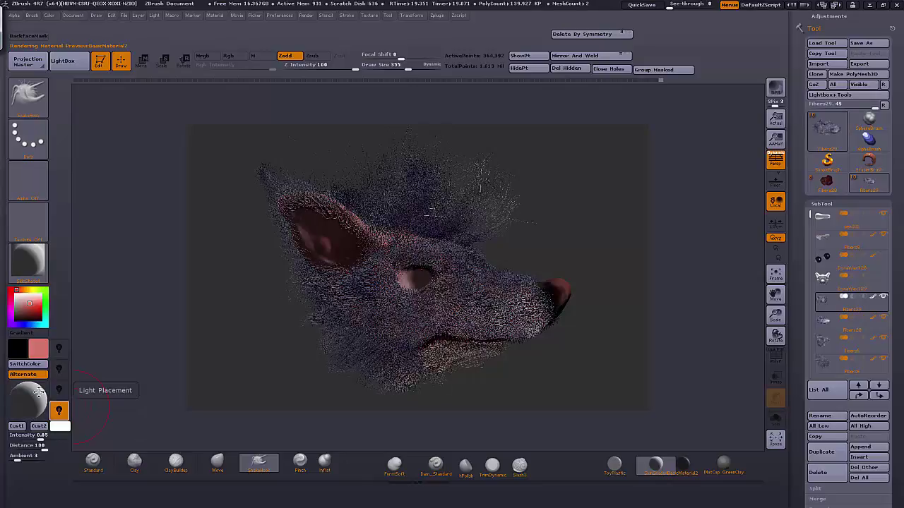
{"action": "left_click", "coordinate": [42, 389]}
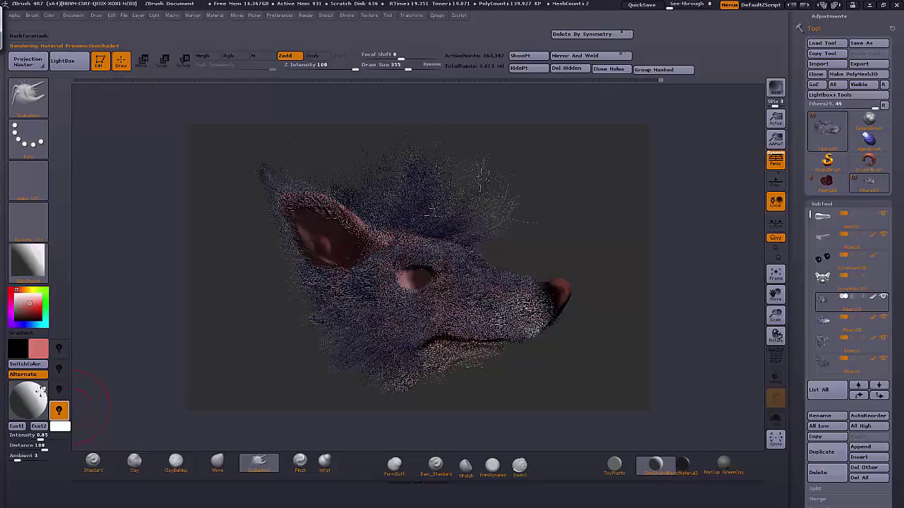
{"action": "left_click", "coordinate": [35, 409]}
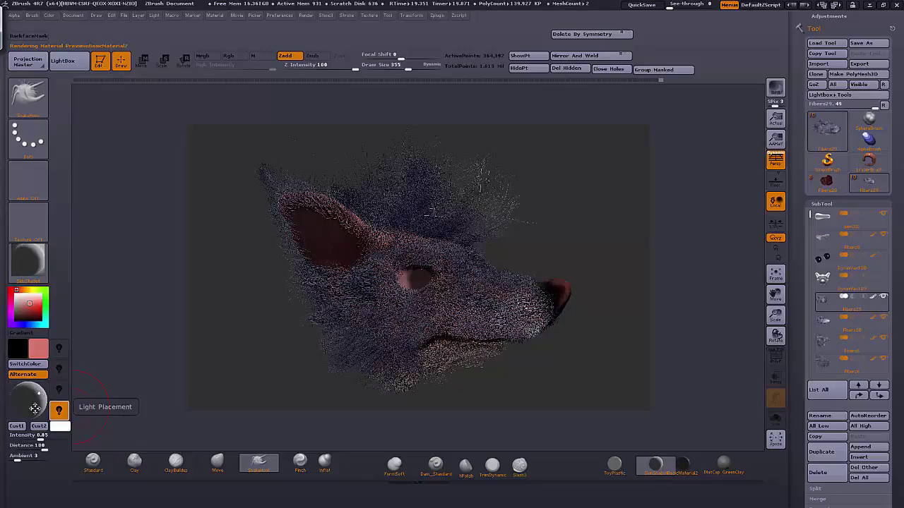
{"action": "left_click", "coordinate": [38, 396]}
{"action": "left_click", "coordinate": [39, 396]}
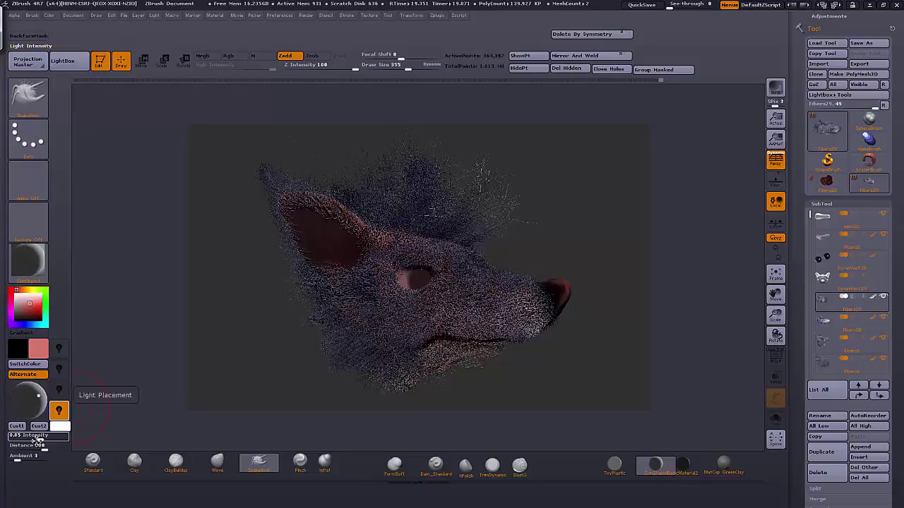
{"action": "mouse_move", "coordinate": [37, 441]}
{"action": "left_mouse_down"}
{"action": "mouse_move", "coordinate": [50, 439]}
{"action": "mouse_move", "coordinate": [41, 439]}
{"action": "left_mouse_up"}
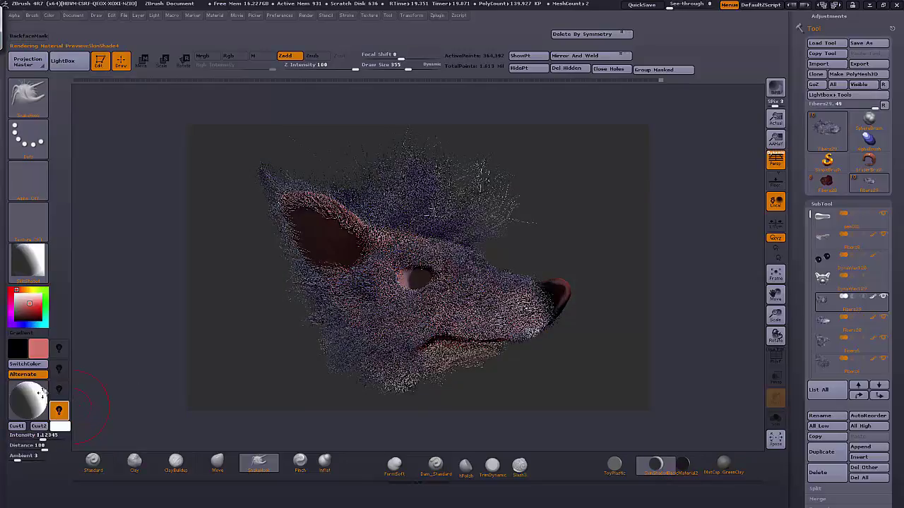
{"action": "left_click_drag", "start_coordinate": [38, 396], "coordinate": [33, 403]}
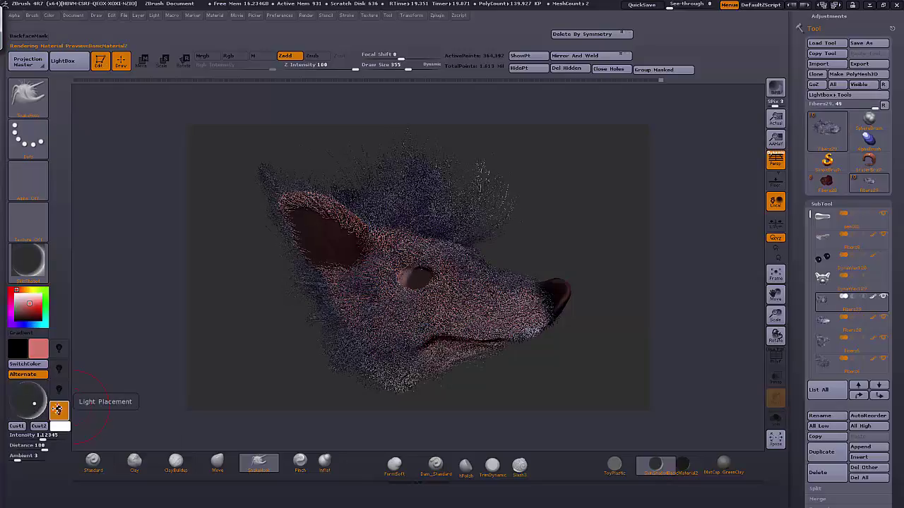
Step: Render the rim-lit head with BPR and export its shaded pass as bottonrimlight in TIFF format into folder 1
{"action": "left_click", "coordinate": [775, 88]}
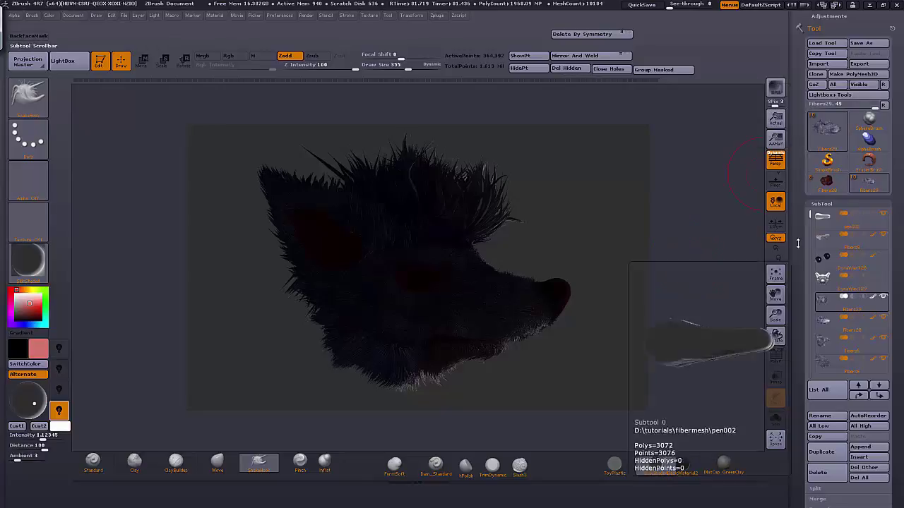
{"action": "scroll", "coordinate": [804, 76], "scroll_direction": "up", "scroll_amount": 5}
{"action": "scroll", "coordinate": [803, 79], "scroll_direction": "up", "scroll_amount": 8}
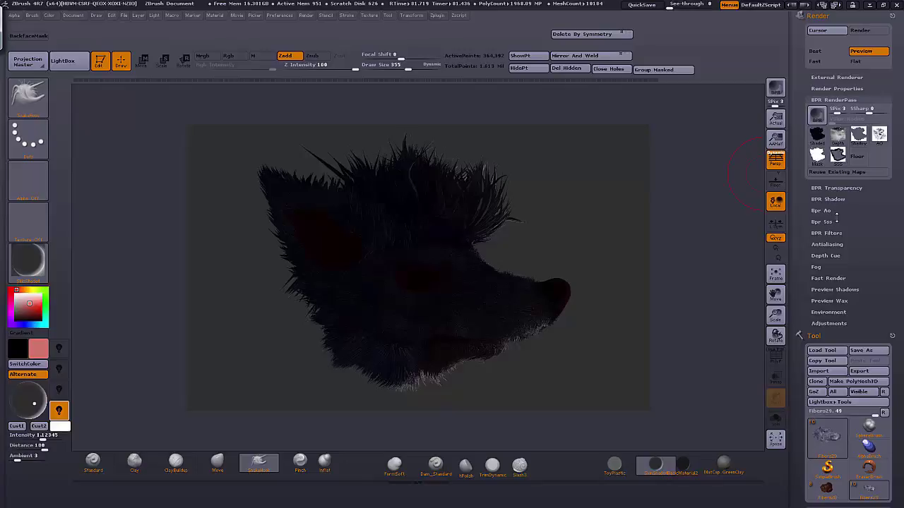
{"action": "left_click", "coordinate": [817, 134]}
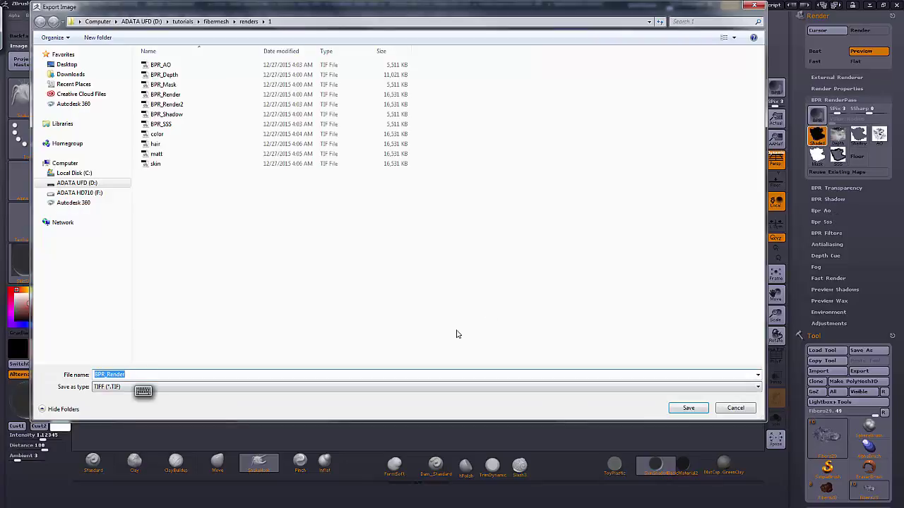
{"action": "type", "text": "b"}
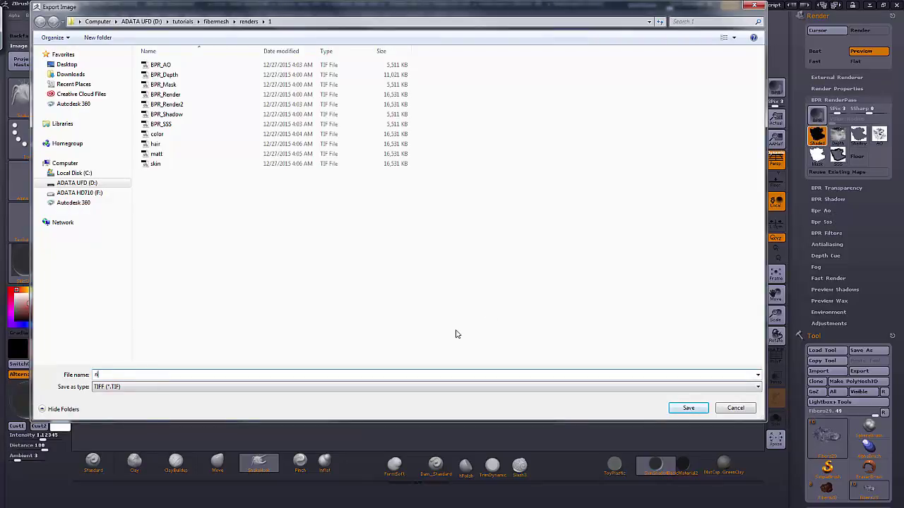
{"action": "type", "text": "ottom"}
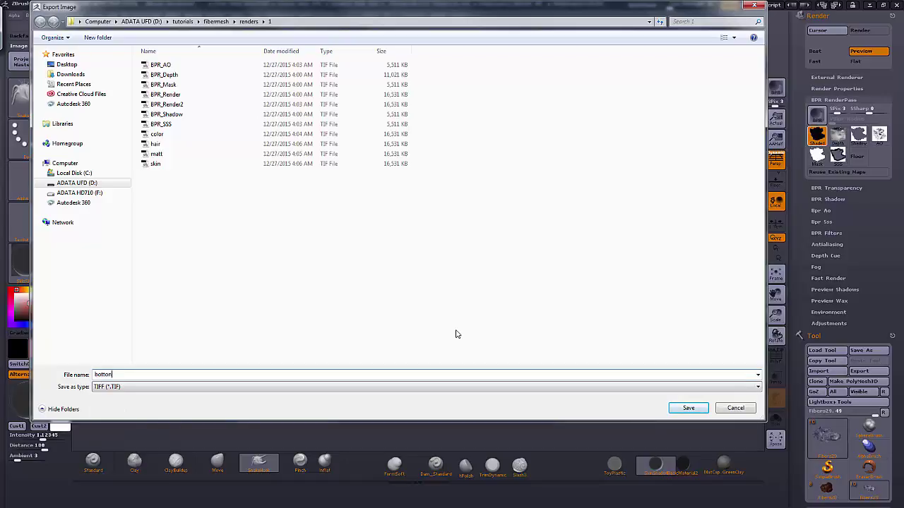
{"action": "type", "text": "rimlight"}
{"action": "key", "text": "Return"}
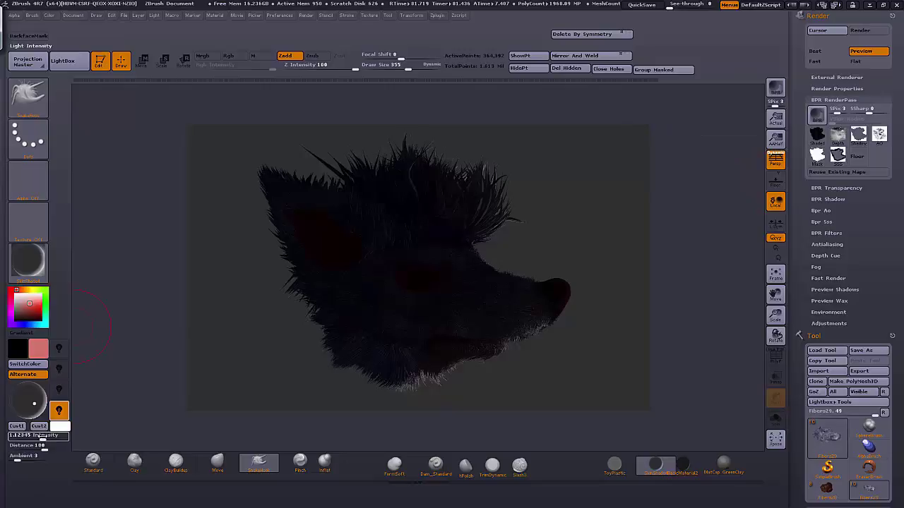
Step: Raise the rim light's intensity to about 2.08 and render the head again with BPR
{"action": "left_click_drag", "start_coordinate": [43, 437], "coordinate": [55, 437]}
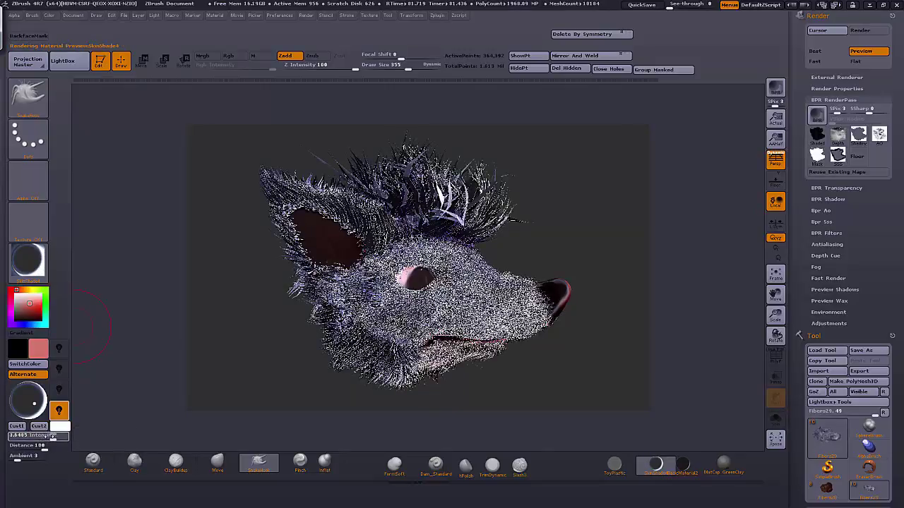
{"action": "left_click_drag", "start_coordinate": [54, 436], "coordinate": [48, 439]}
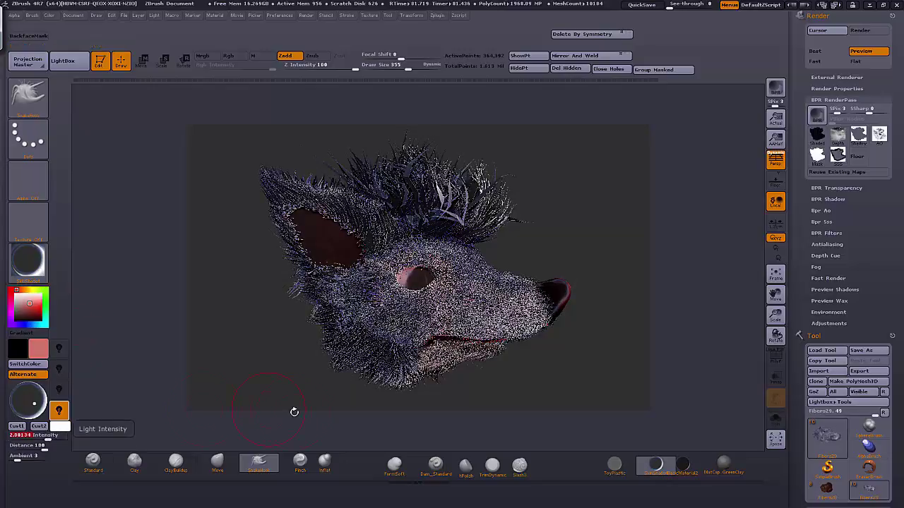
{"action": "left_click", "coordinate": [776, 88]}
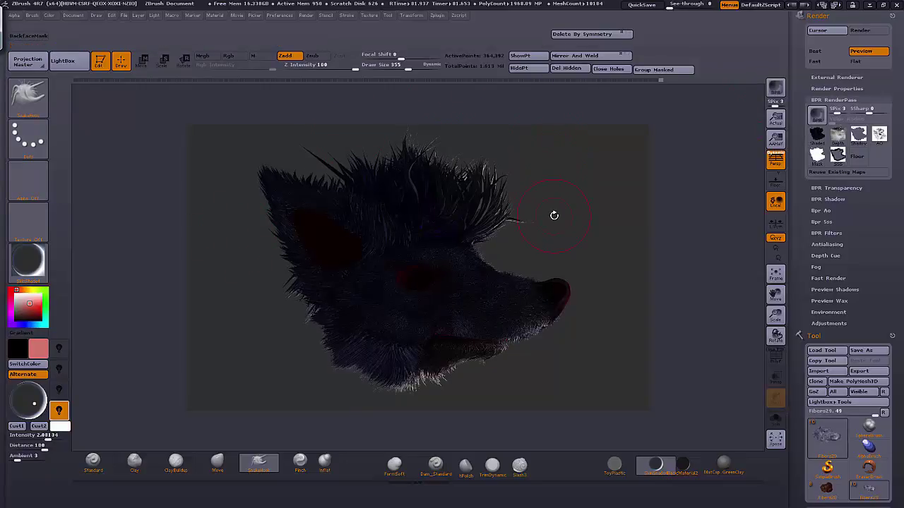
Step: Export the shaded pass of the stronger rim light render as botrimlight2 in TIFF format into folder 1
{"action": "left_click", "coordinate": [816, 136]}
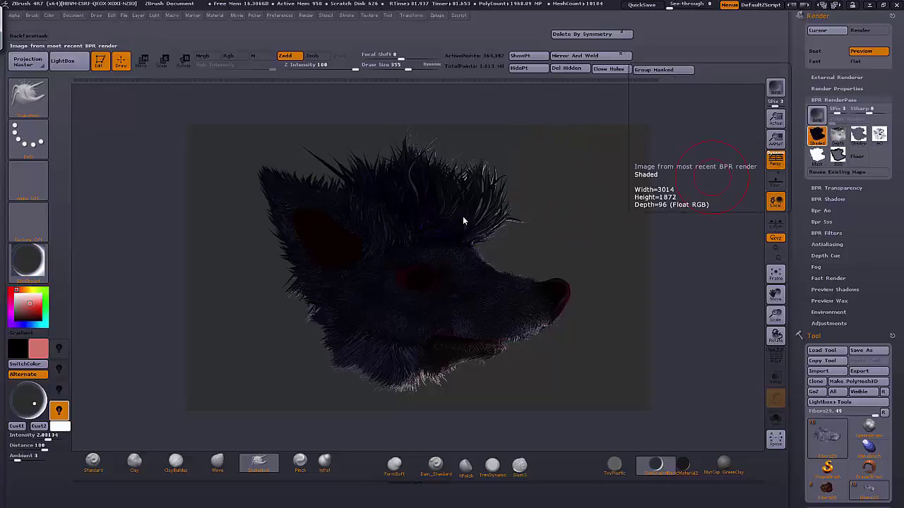
{"action": "type", "text": "b"}
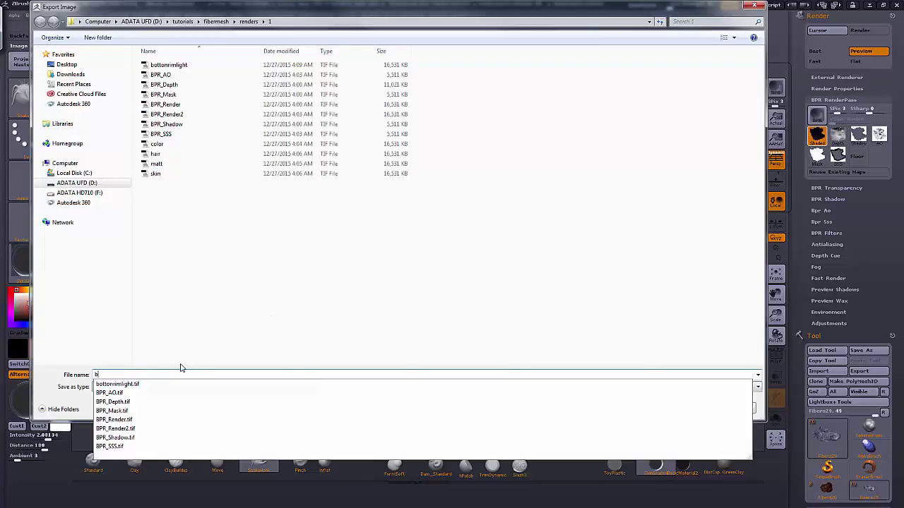
{"action": "type", "text": "ottomlight2"}
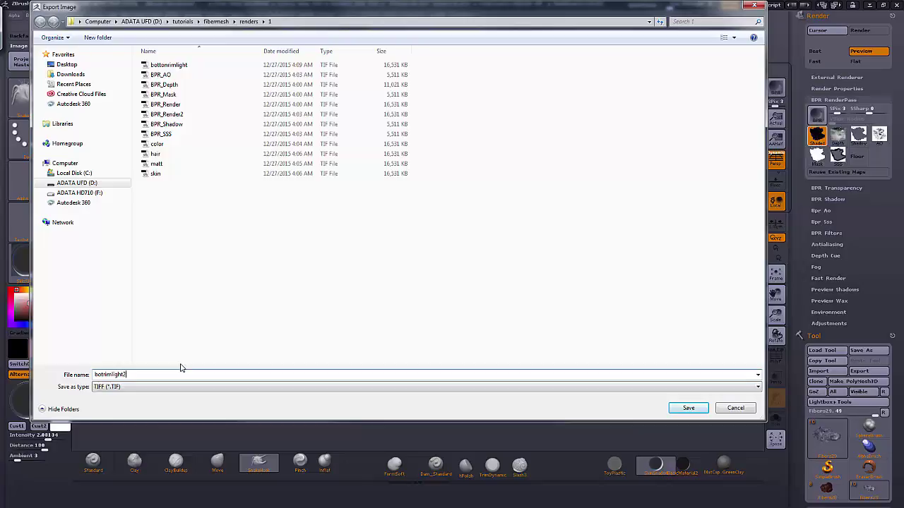
{"action": "key", "text": "Return"}
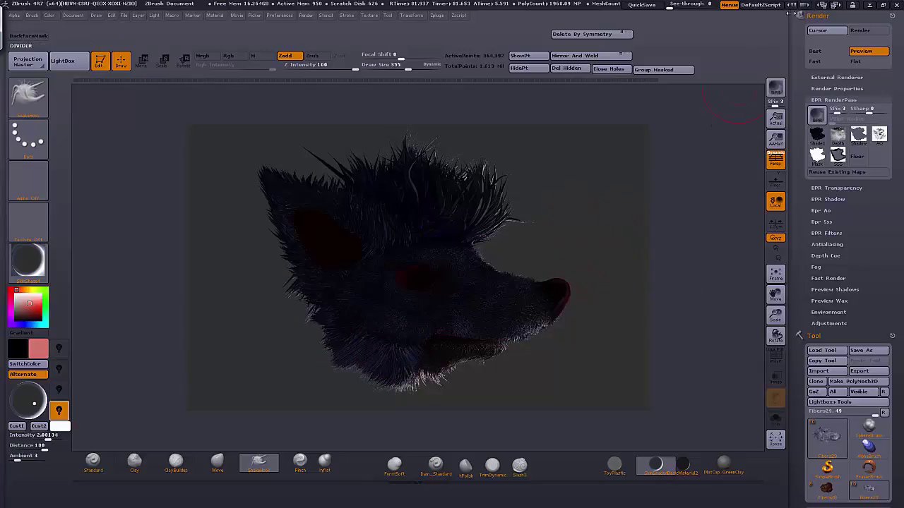
Step: Switch to the Photoshop window with the BPR_Render.tif document
{"action": "key", "text": "alt+Tab"}
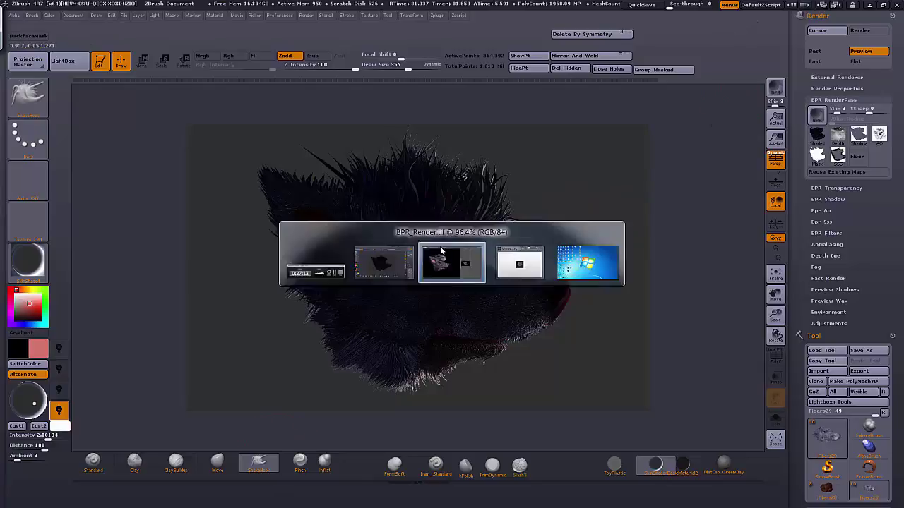